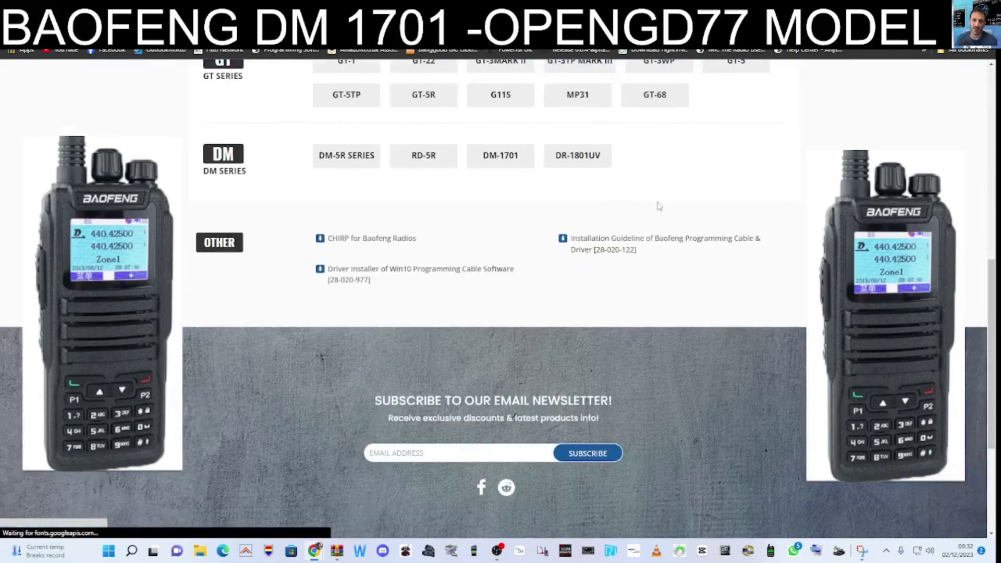
# Scroll to the DM Series and open the DM-1701 Manuals & Software popup
pyautogui.scroll(5, 658, 206)
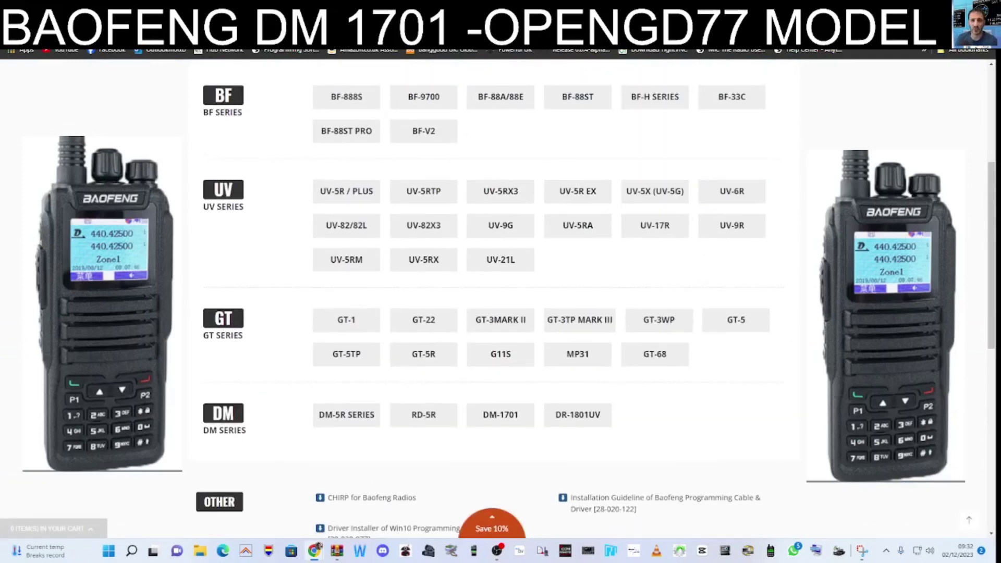
pyautogui.scroll(-4, 722, 181)
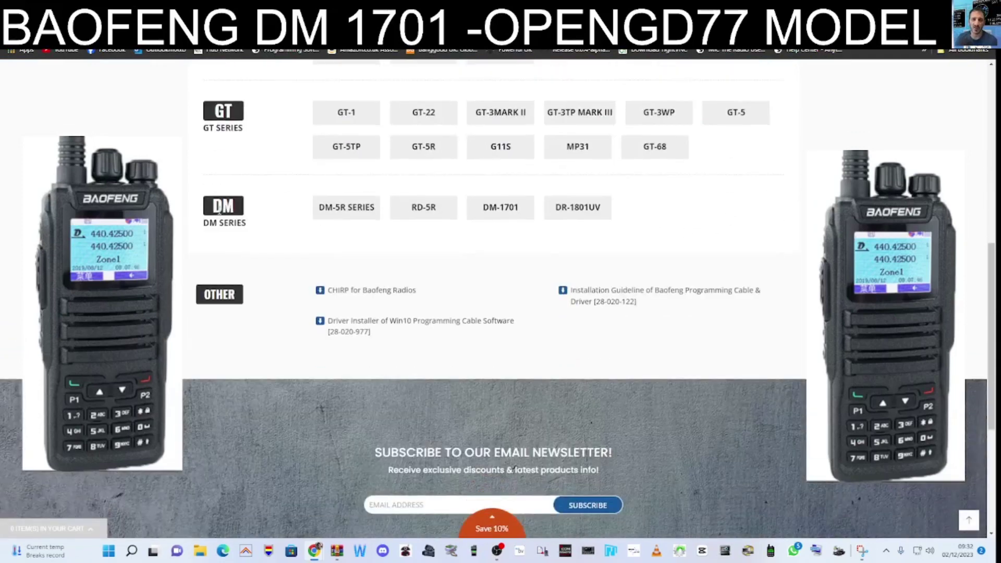
pyautogui.click(500, 208)
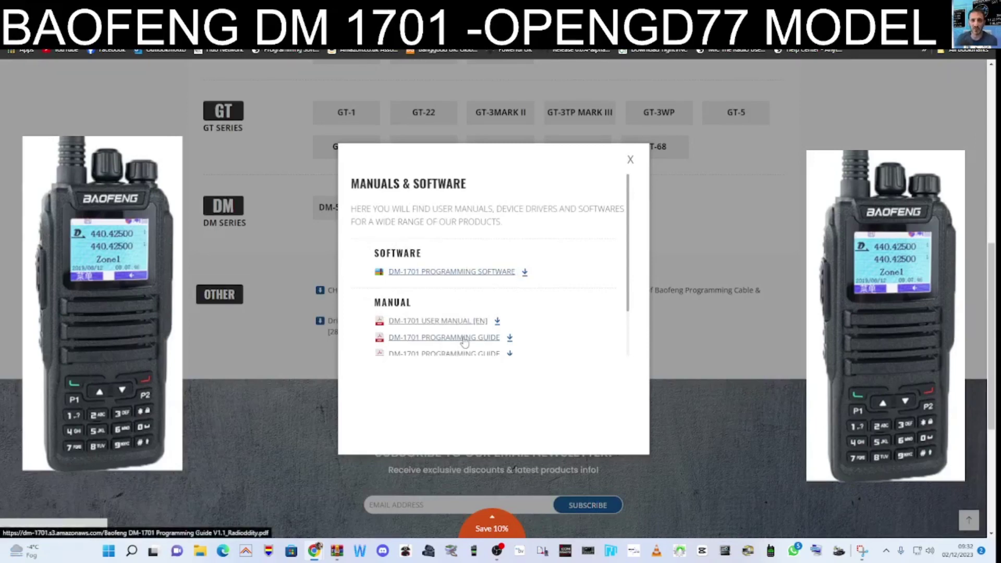
# Download the DM-1701 CPS 1.05 _ FW V02.03 zip and open it from Chrome's download list
pyautogui.click(453, 273)
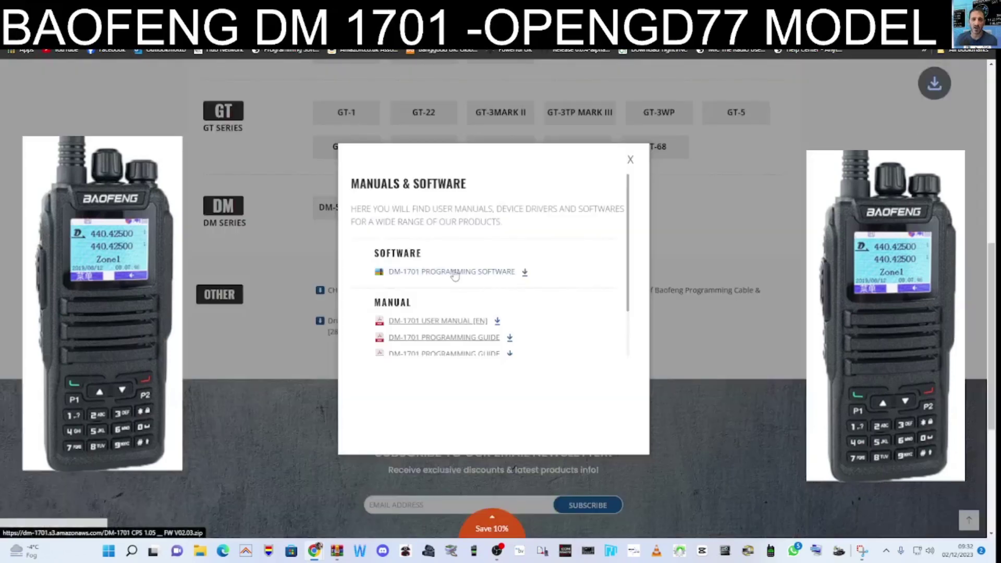
pyautogui.click(926, 35)
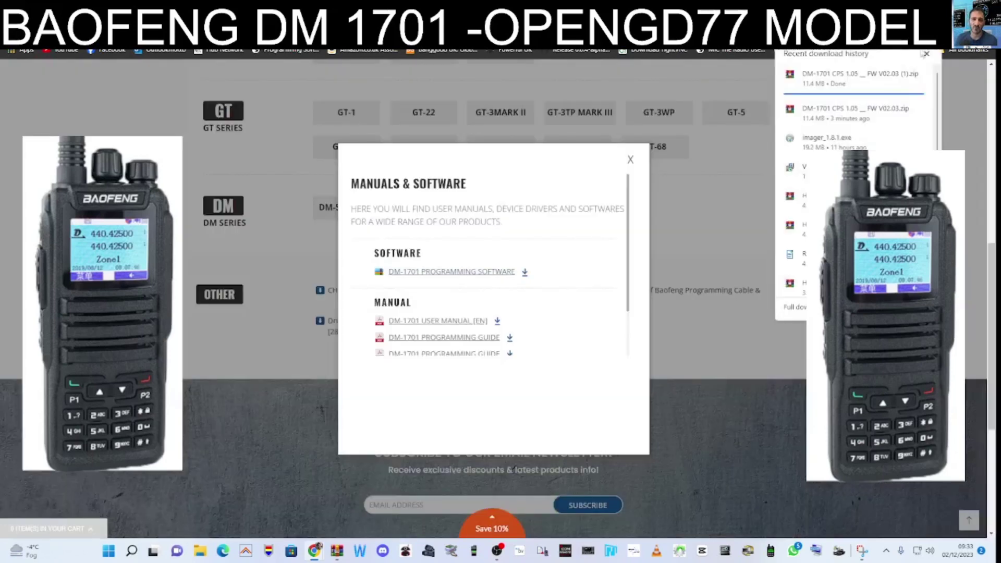
pyautogui.click(857, 86)
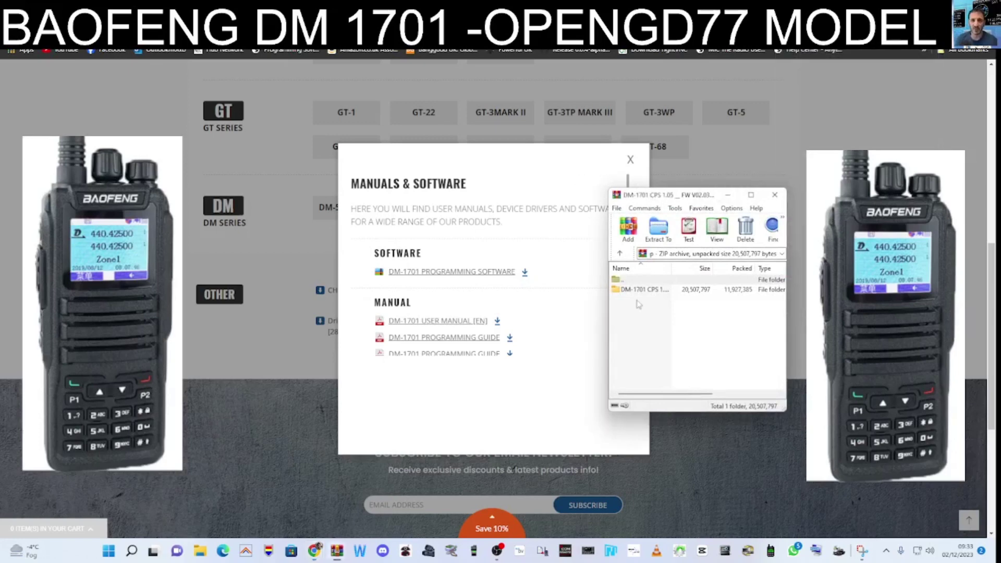
# Browse into DM-1701 CPS > USB Driver, select dpinst_amd64.exe, then minimize WinRAR
pyautogui.moveTo(658, 199); pyautogui.dragTo(413, 192)
pyautogui.doubleClick(404, 284)
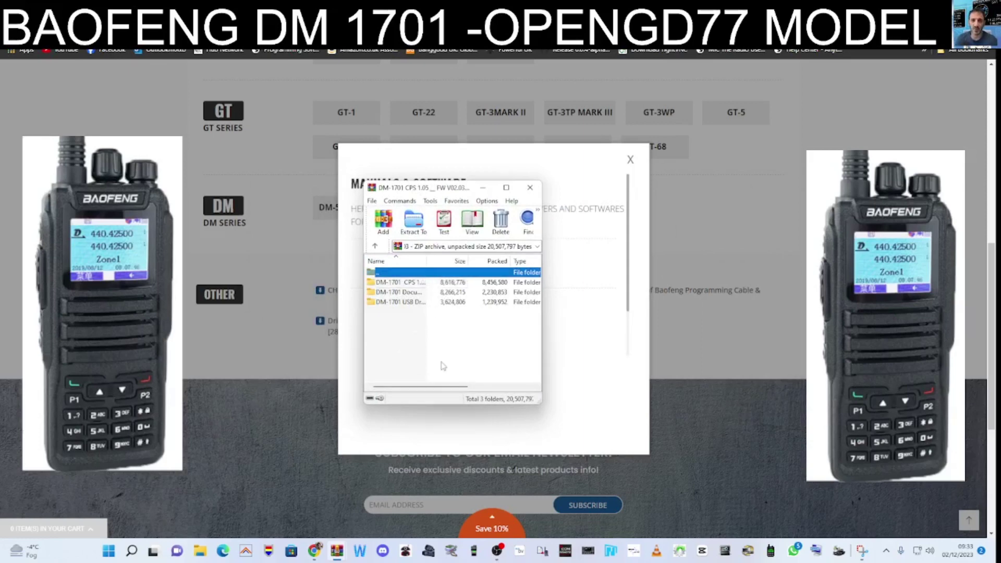
pyautogui.doubleClick(399, 303)
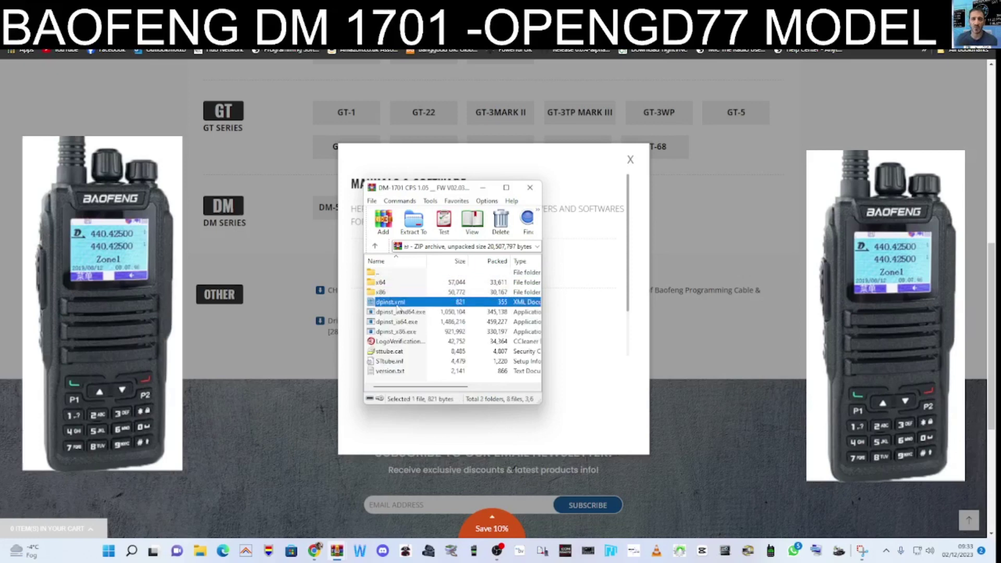
pyautogui.moveTo(439, 190); pyautogui.dragTo(391, 174)
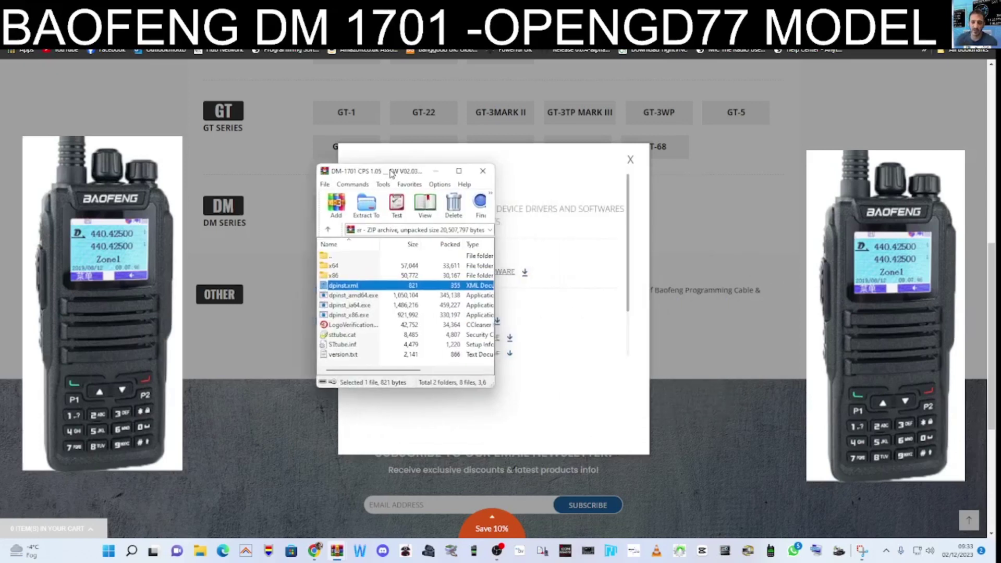
pyautogui.click(371, 295)
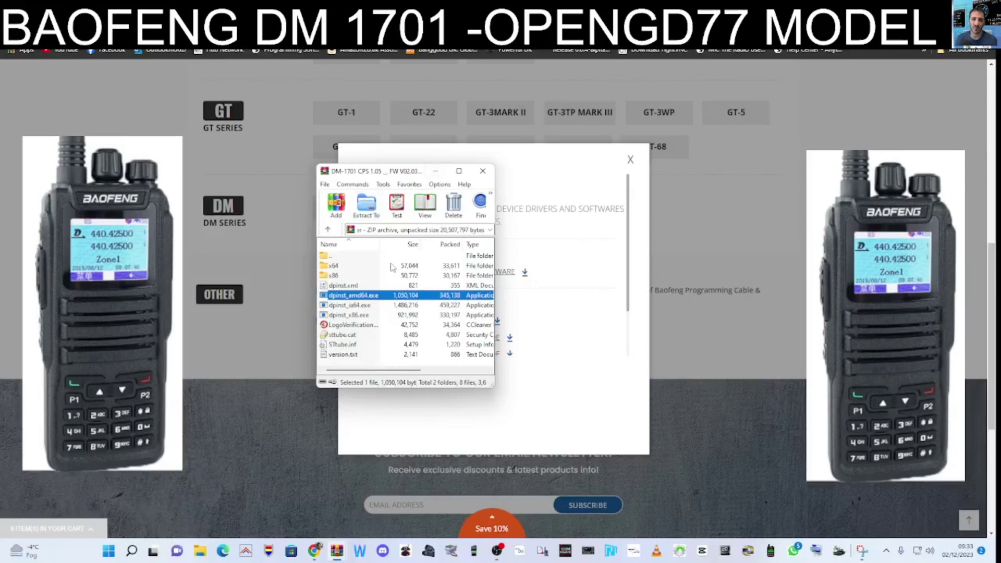
pyautogui.hscroll(2, 429, 286)
pyautogui.hscroll(-2, 429, 286)
pyautogui.click(436, 172)
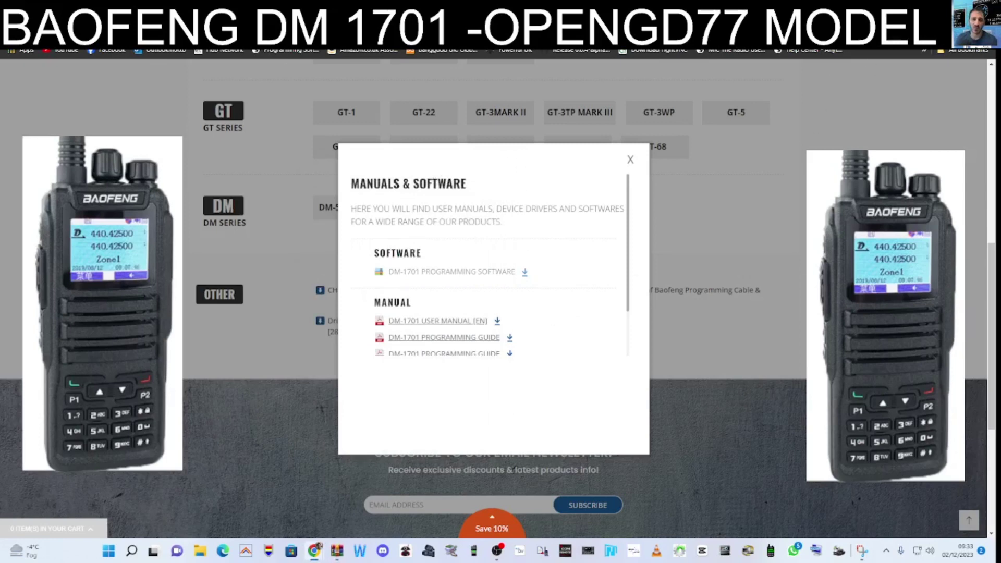
# Reopen the zip and run the CPS DM-1701 setup from DM-1701 CPS > Programming Software
pyautogui.click(452, 272)
pyautogui.click(855, 76)
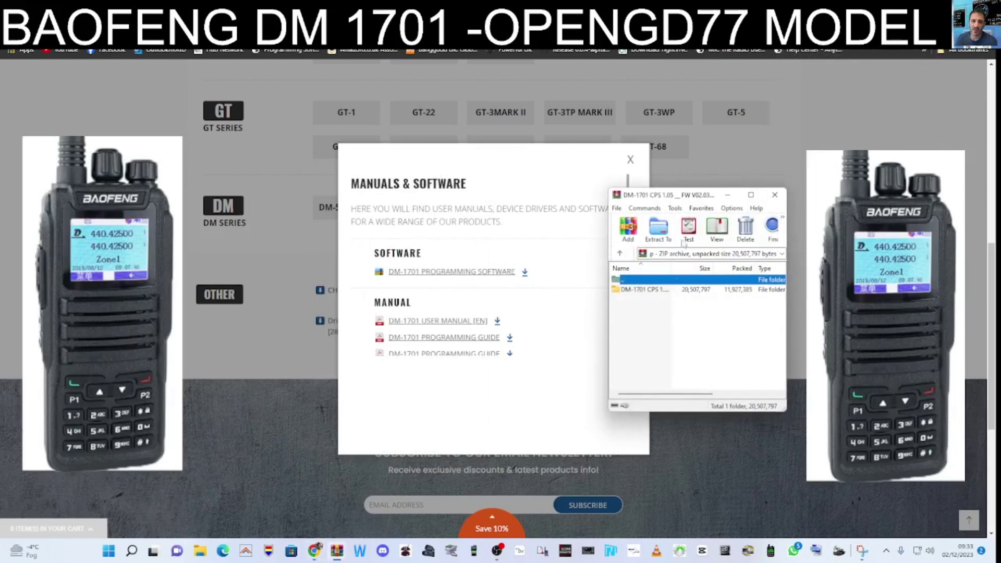
pyautogui.moveTo(698, 195); pyautogui.dragTo(534, 194)
pyautogui.doubleClick(479, 288)
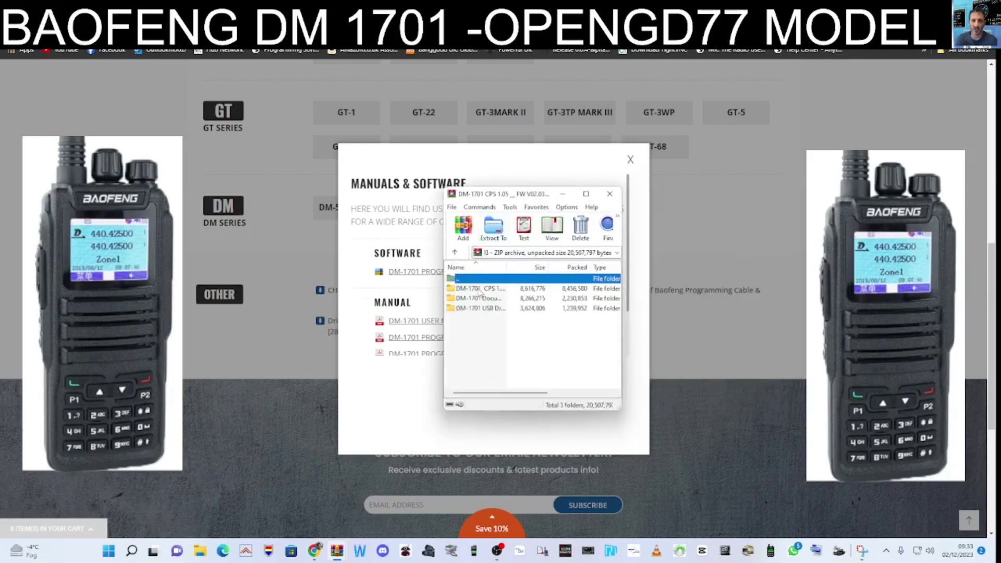
pyautogui.doubleClick(478, 288)
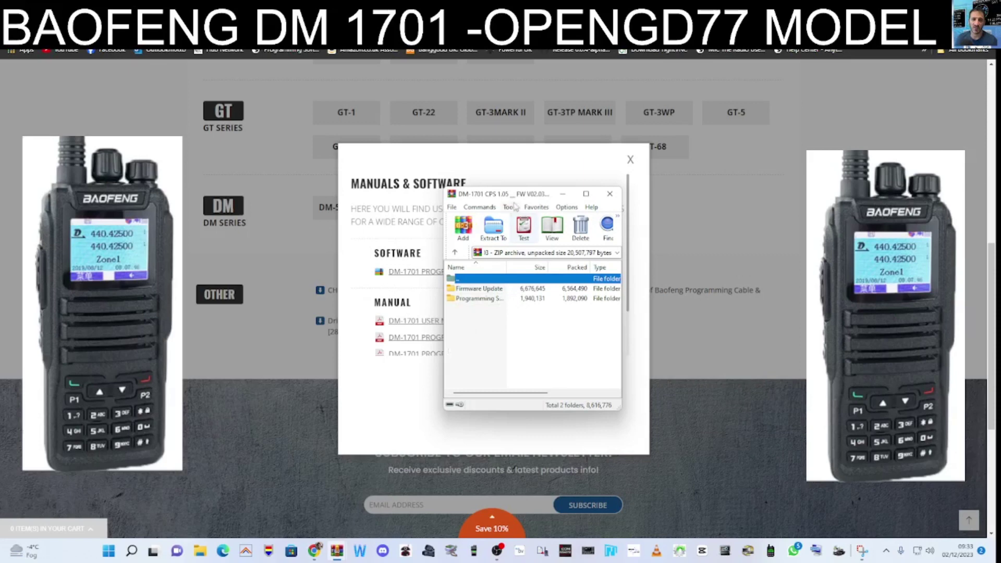
pyautogui.moveTo(490, 194); pyautogui.dragTo(442, 195)
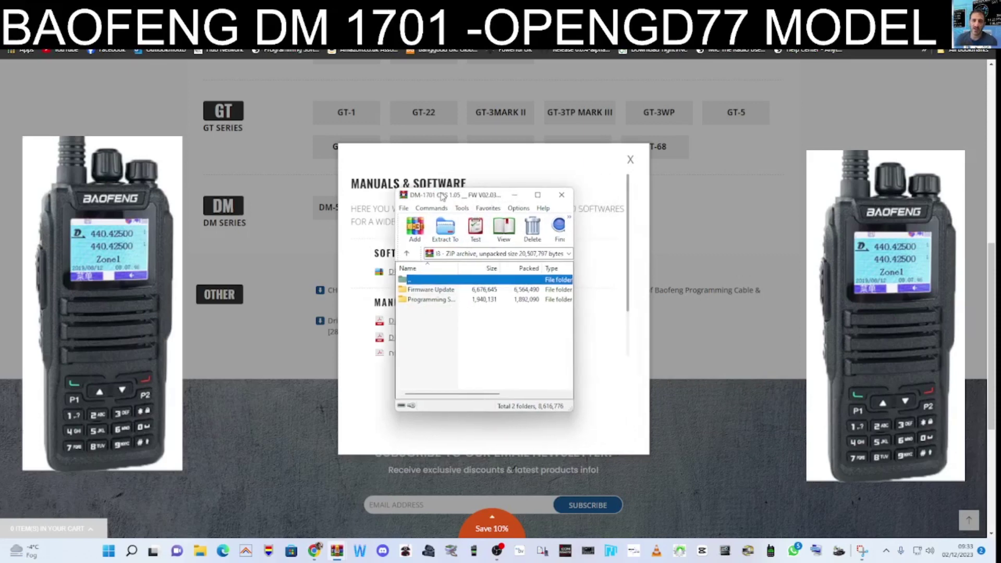
pyautogui.doubleClick(434, 300)
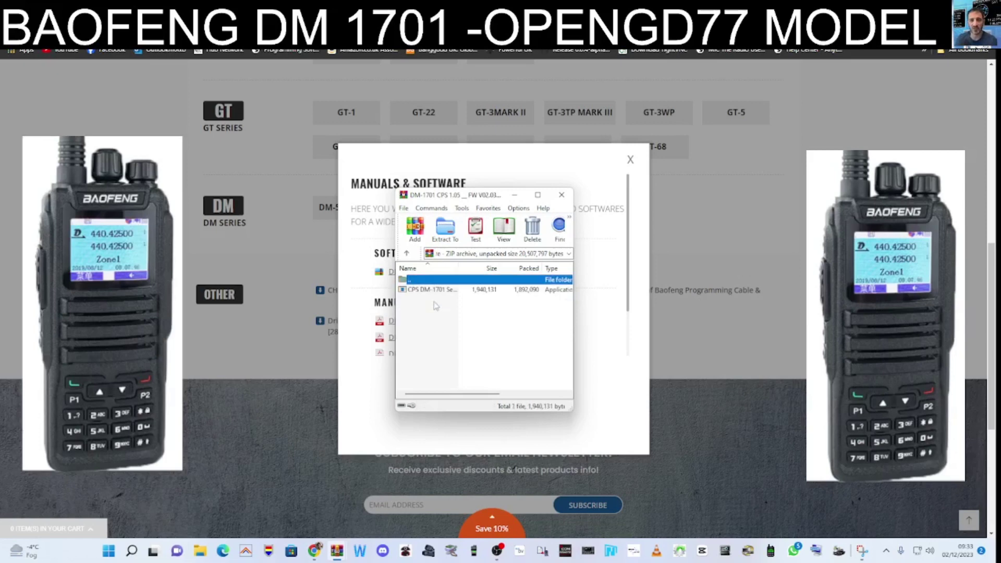
pyautogui.doubleClick(432, 291)
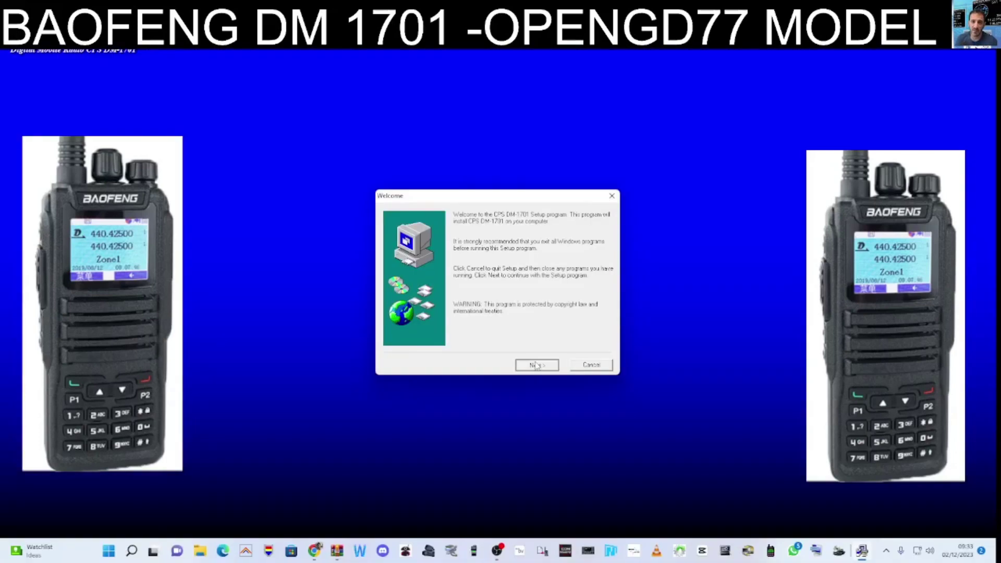
# Complete the installer with default location and folder, then close the Manuals & Software popup
pyautogui.click(537, 364)
pyautogui.click(537, 365)
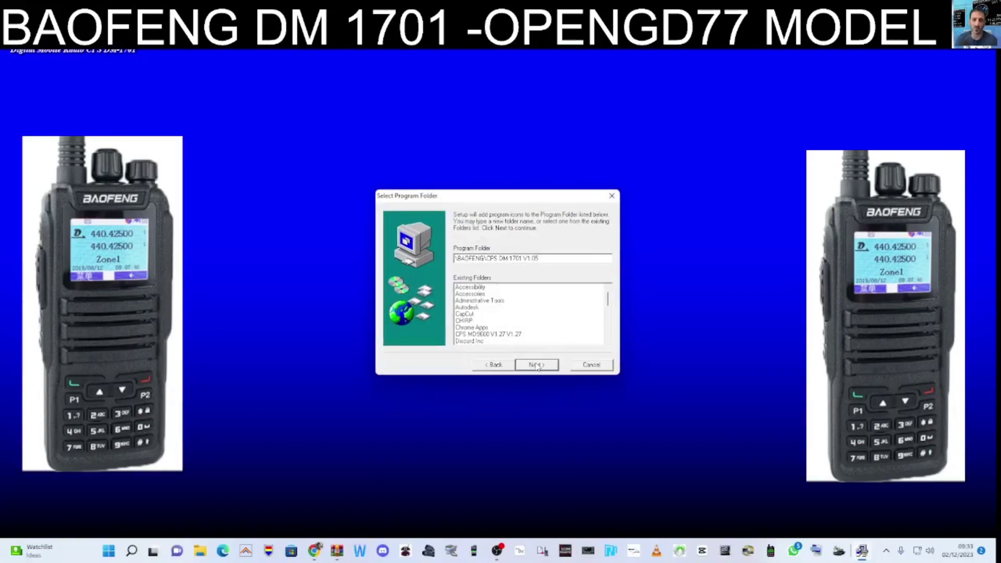
pyautogui.click(537, 364)
pyautogui.click(537, 364)
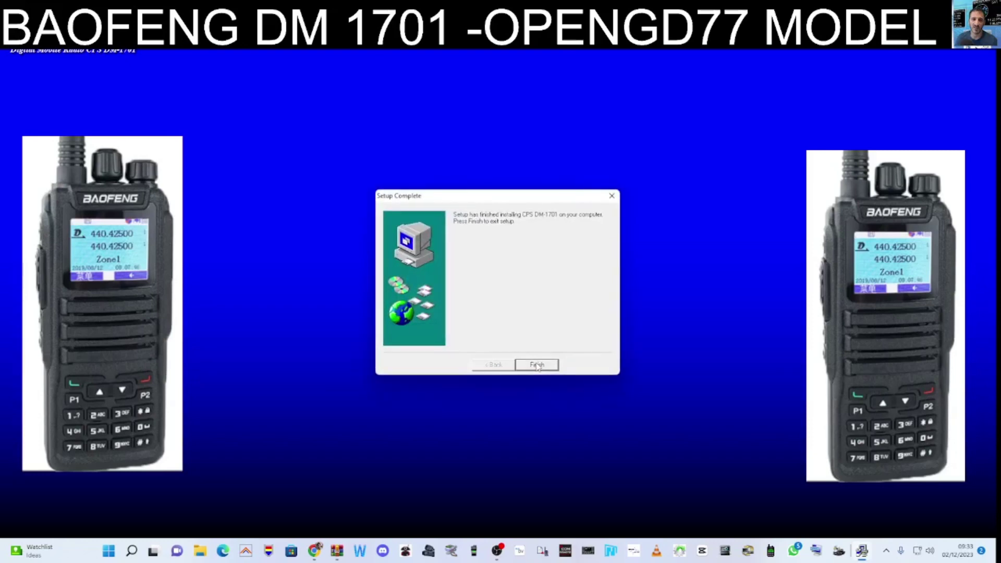
pyautogui.click(537, 364)
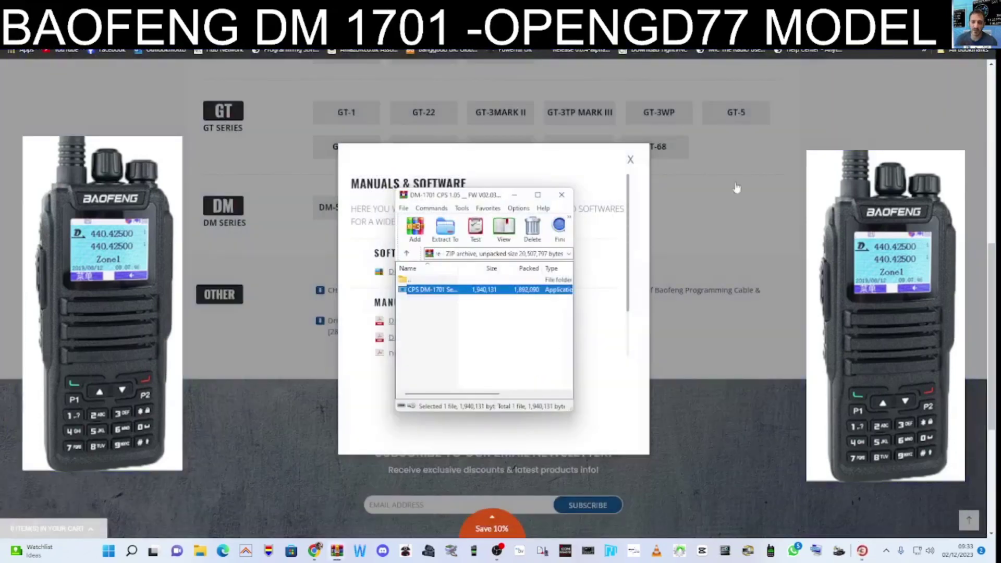
pyautogui.click(623, 327)
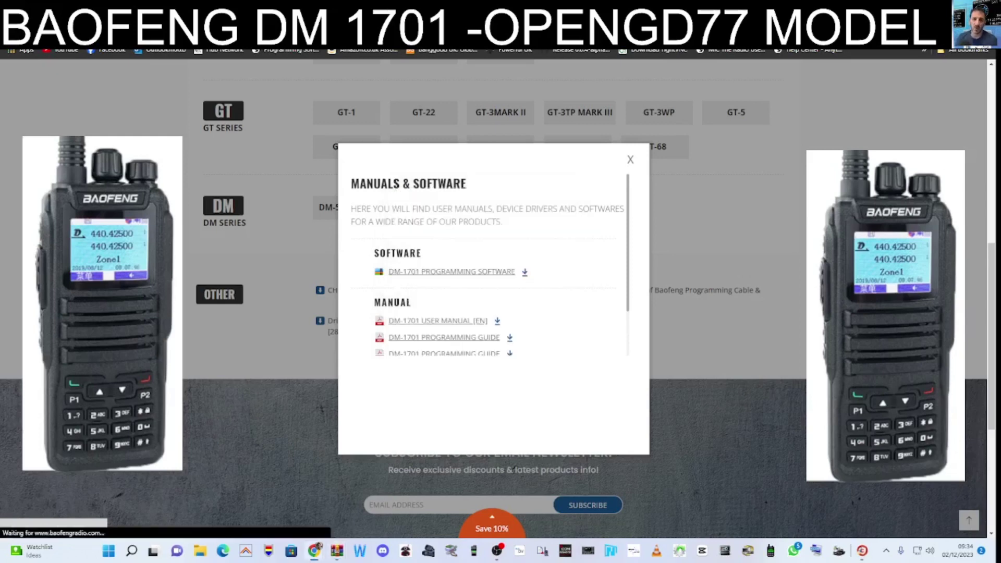
# Launch CPS DM-1701 V1.05 from the Start menu's Recommended list
pyautogui.click(109, 551)
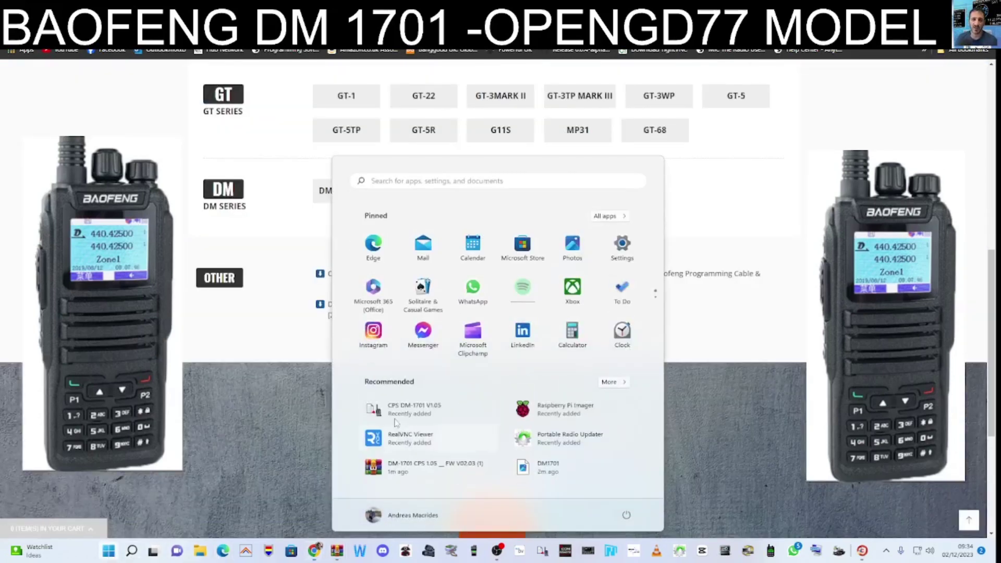
pyautogui.click(421, 412)
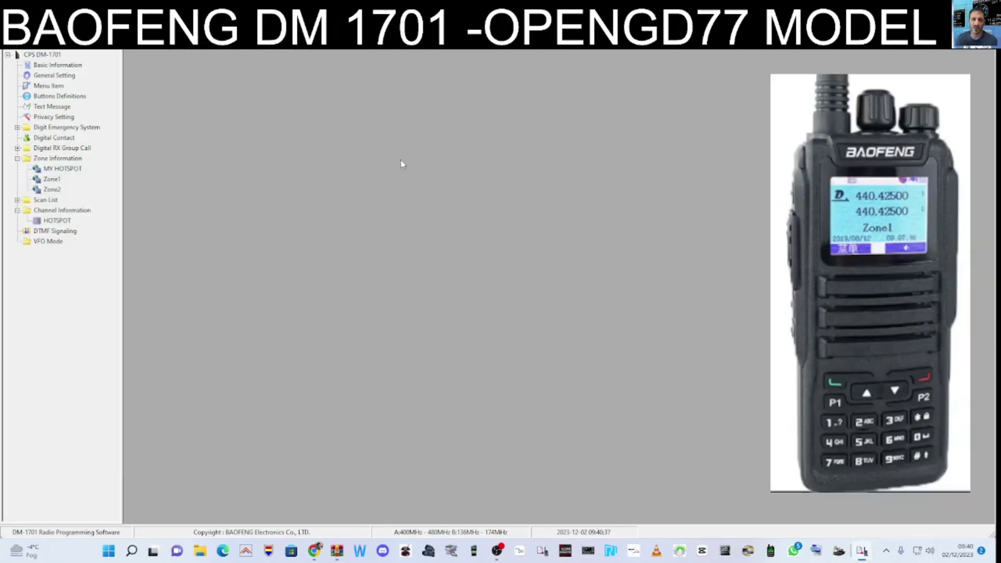
# Keep frequency range A at 400-480MHz, set range B to 136-174MHz, then open General Setting
pyautogui.doubleClick(59, 66)
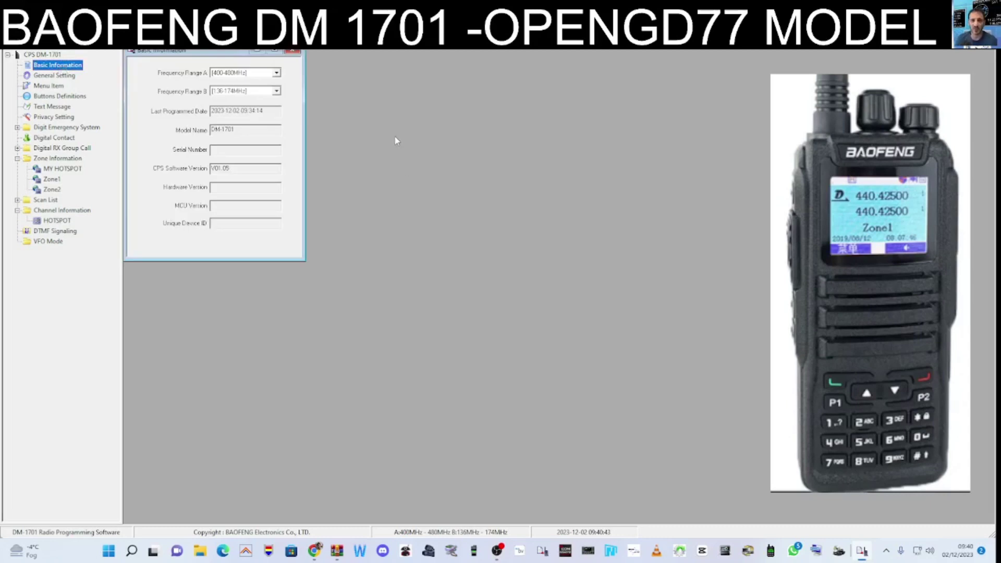
pyautogui.click(277, 74)
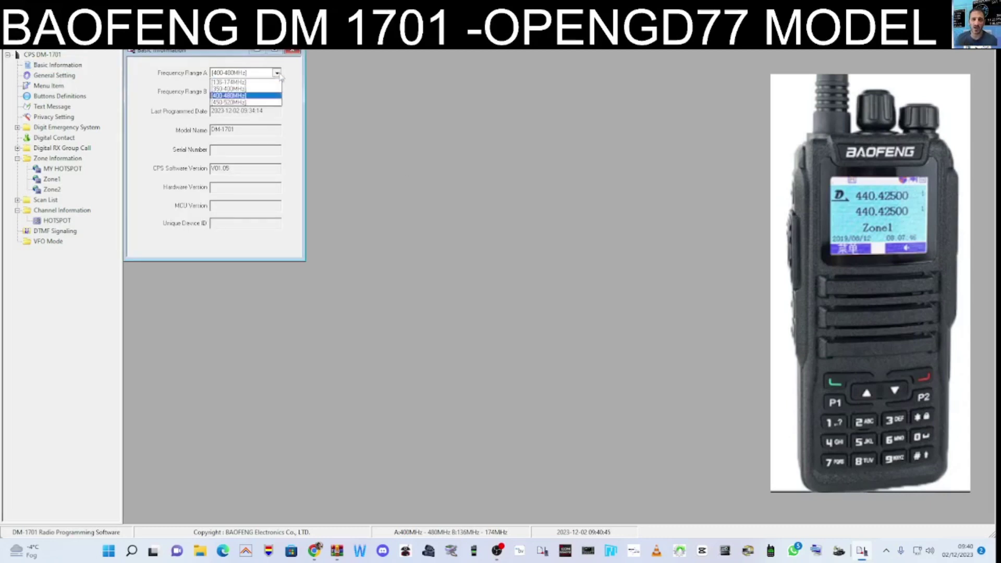
pyautogui.click(279, 75)
pyautogui.click(277, 91)
pyautogui.click(261, 101)
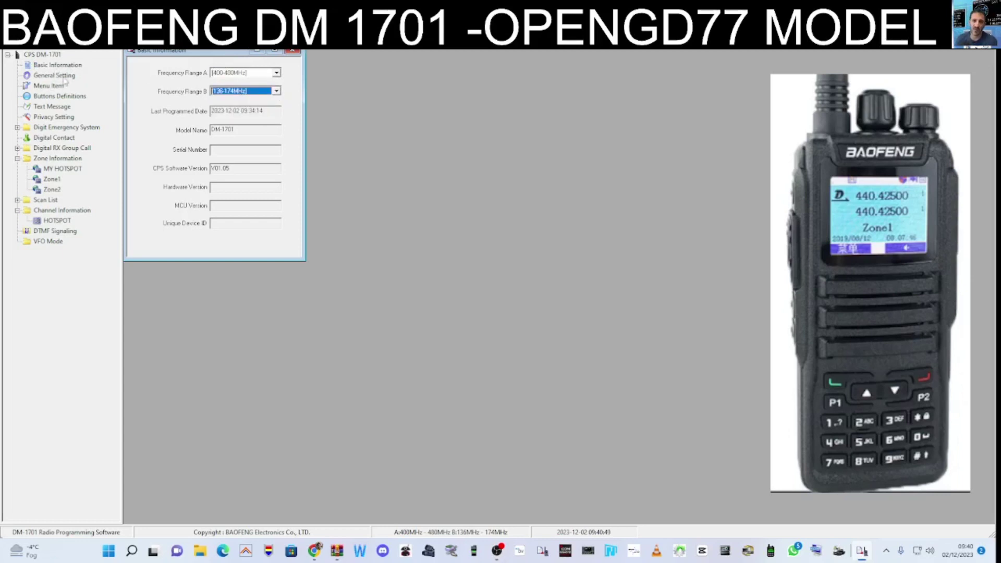
pyautogui.click(65, 76)
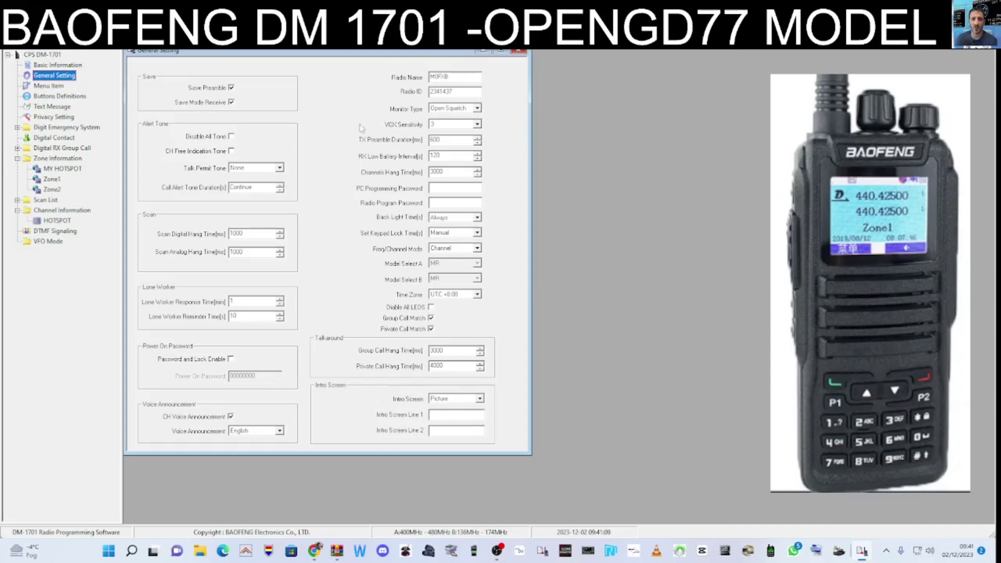
# In Menu Item settings, remove Program Radio and adjust Menu Hang Time, then open Buttons Definitions
pyautogui.click(50, 87)
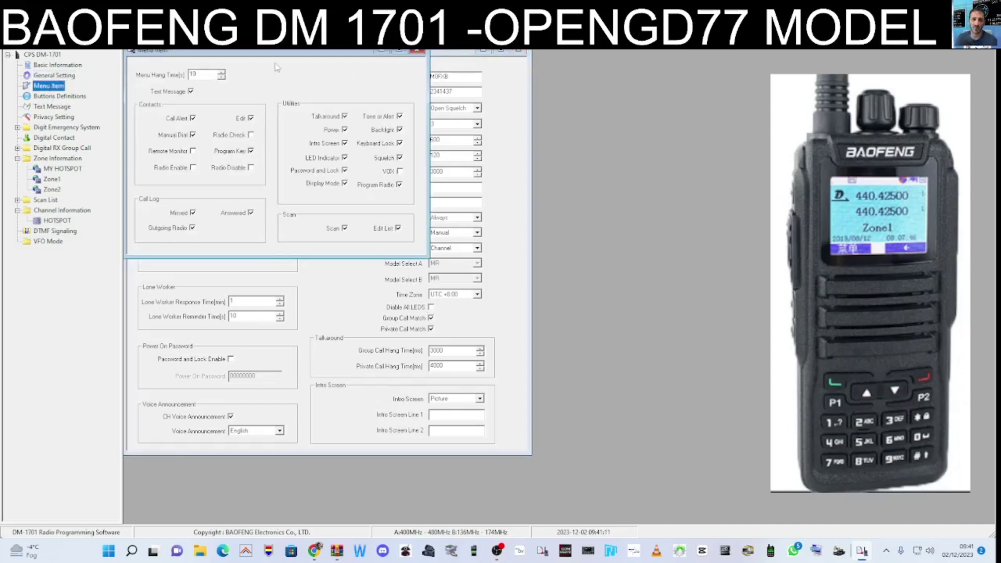
pyautogui.moveTo(275, 53); pyautogui.dragTo(313, 75)
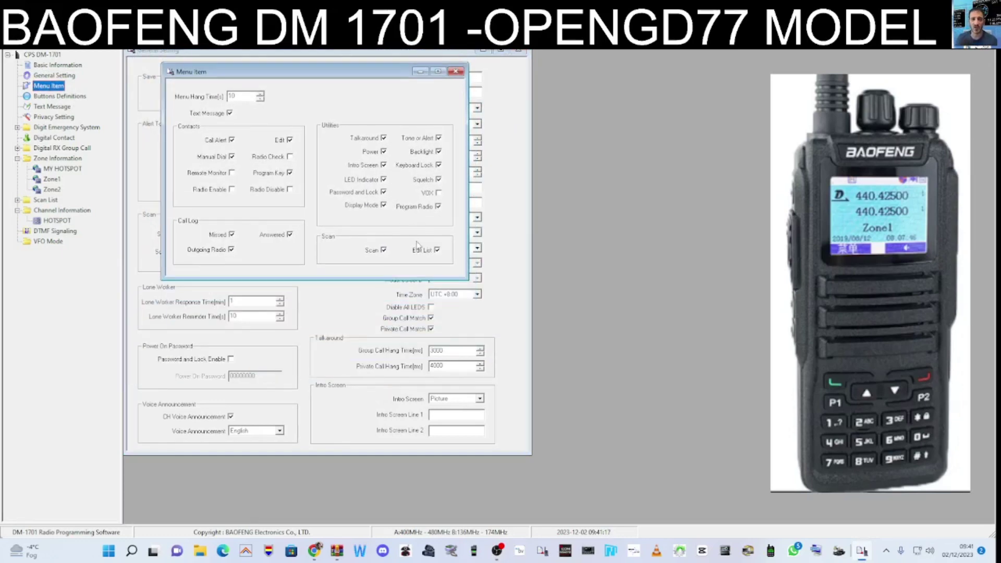
pyautogui.click(439, 208)
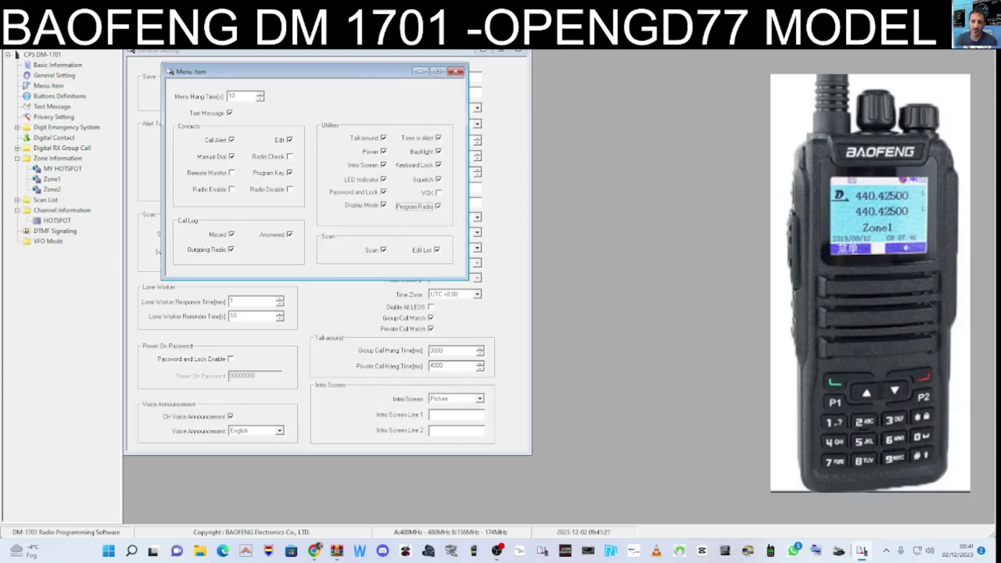
pyautogui.click(260, 98)
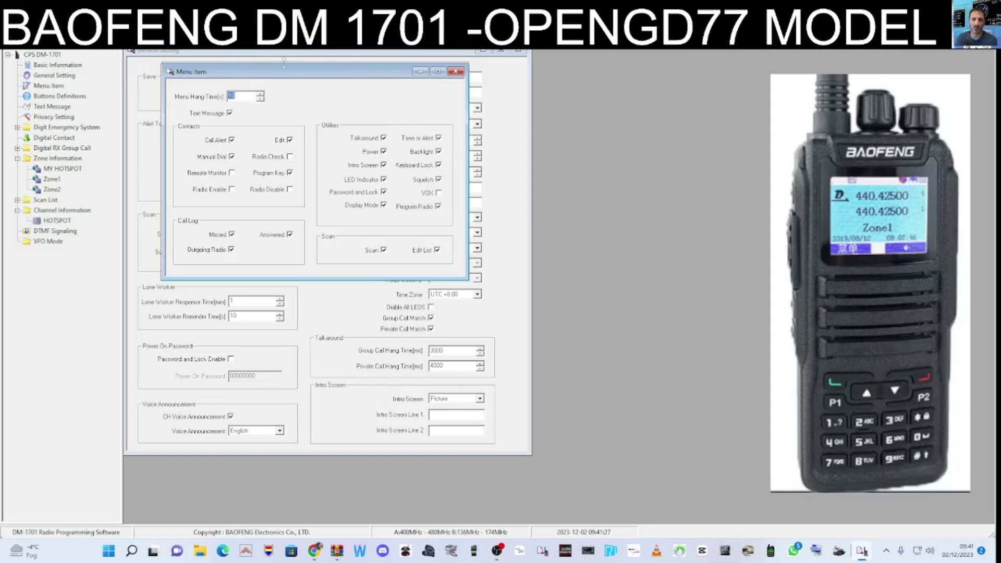
pyautogui.moveTo(307, 74); pyautogui.dragTo(271, 54)
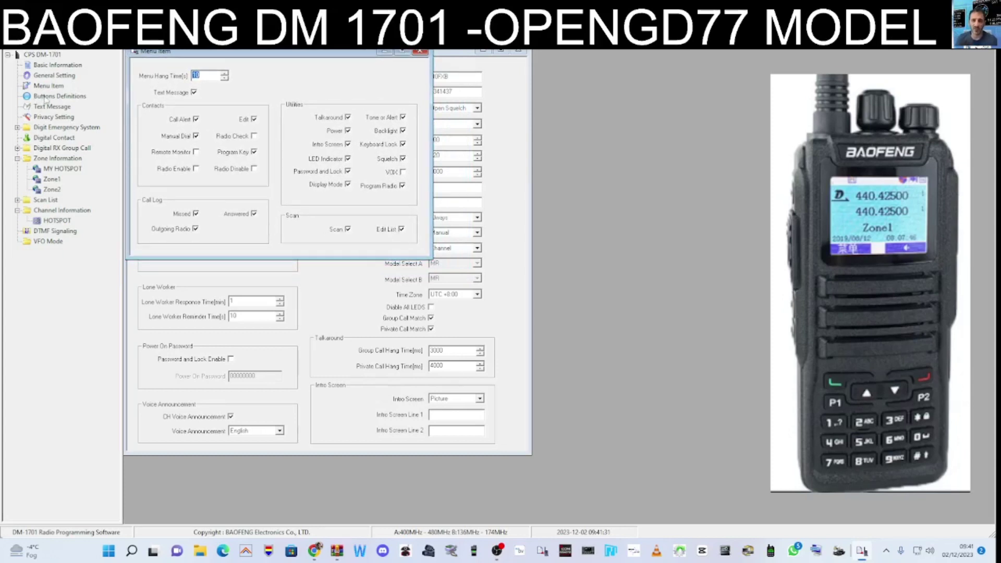
pyautogui.doubleClick(46, 97)
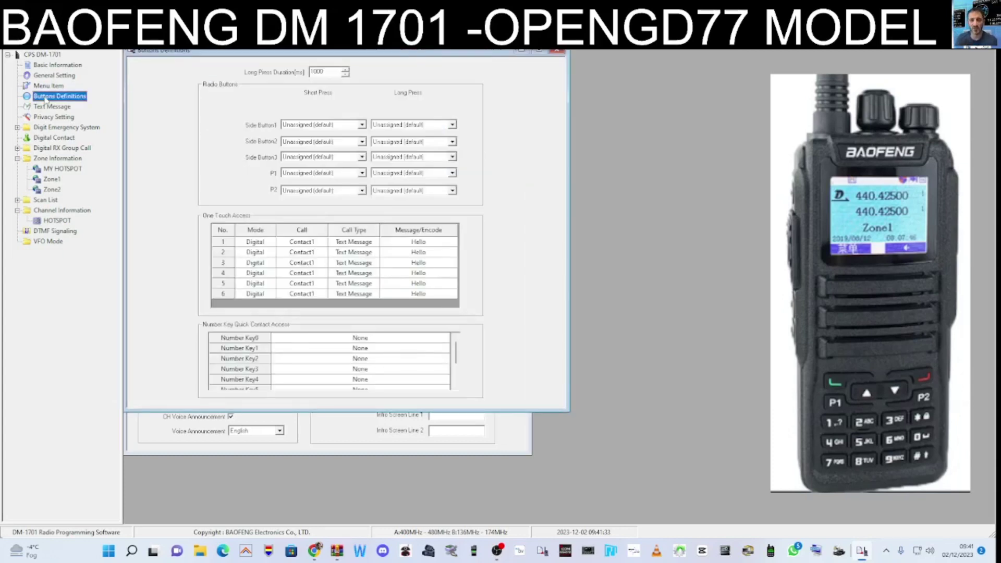
# Keep Side Button1 and P2 short presses Unassigned, then open Zone1 under Zone Information
pyautogui.moveTo(399, 55); pyautogui.dragTo(420, 63)
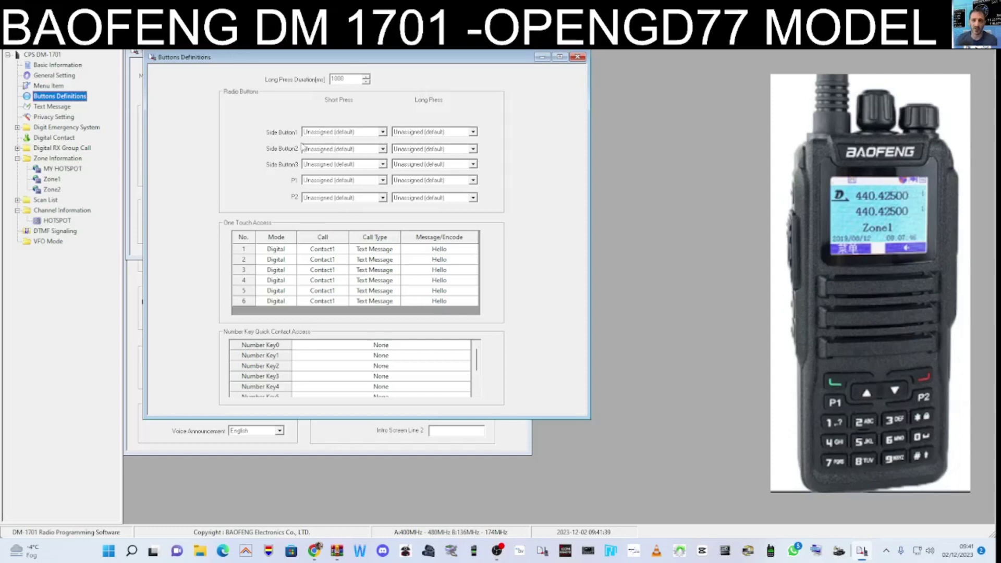
pyautogui.click(383, 133)
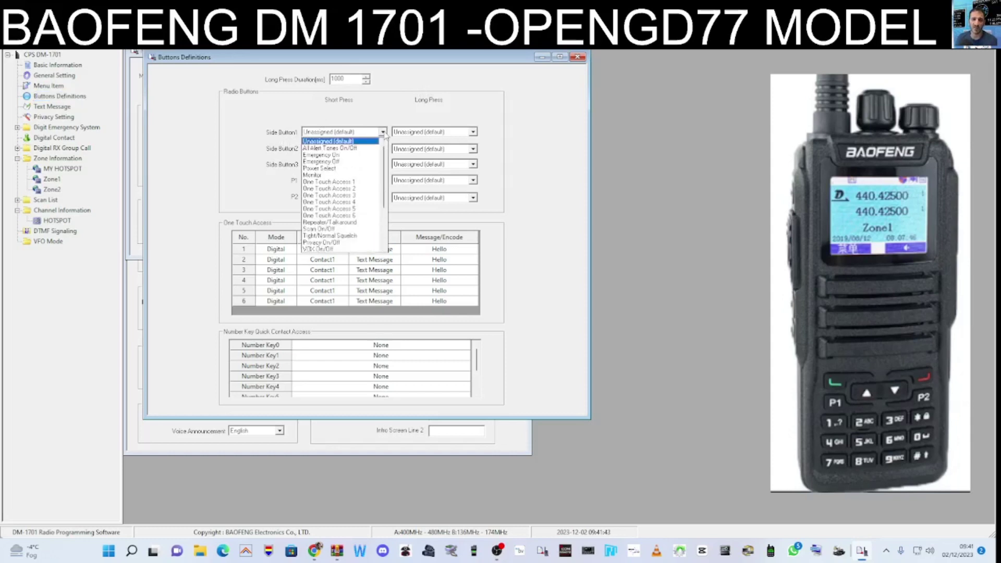
pyautogui.click(385, 134)
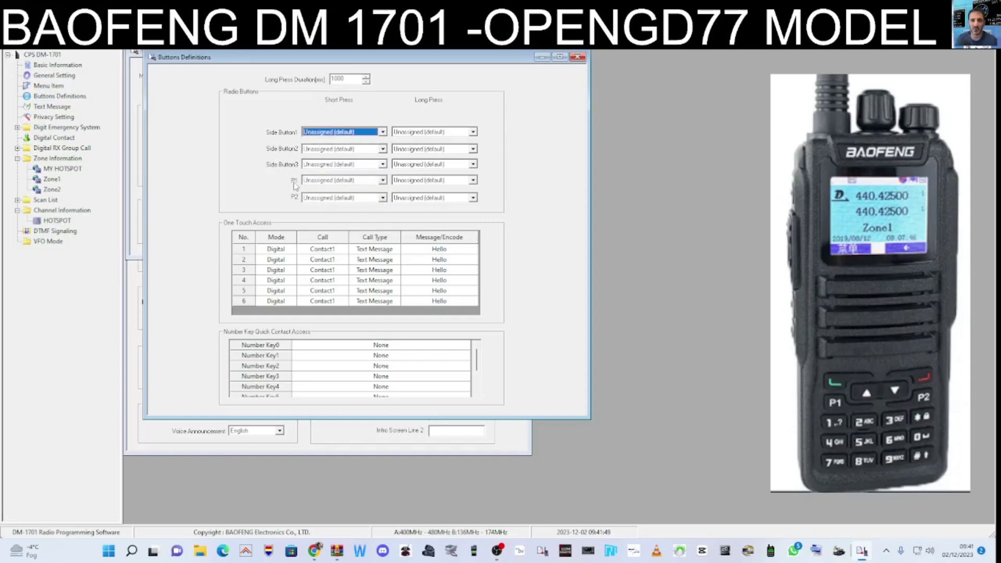
pyautogui.click(382, 199)
pyautogui.click(384, 200)
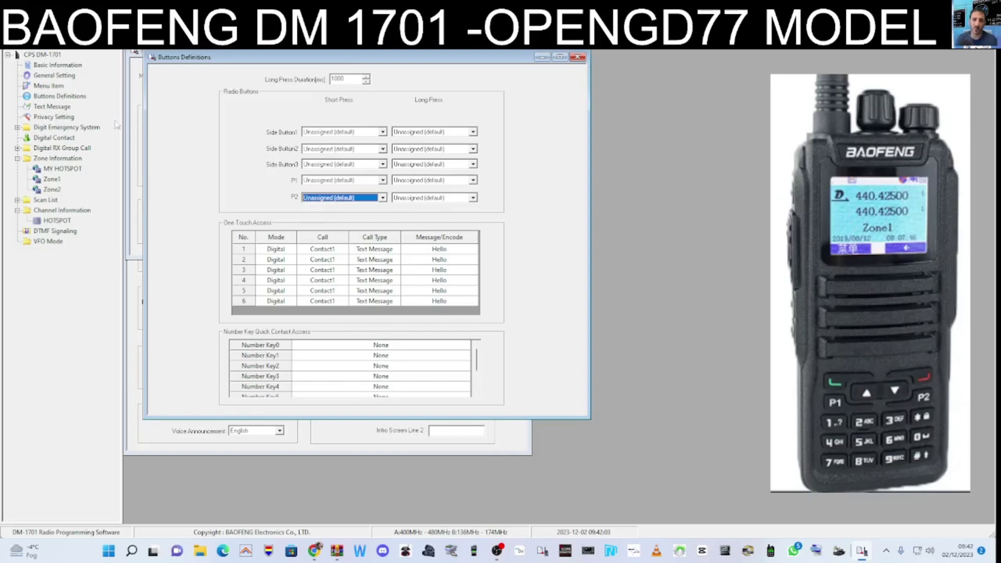
pyautogui.click(55, 159)
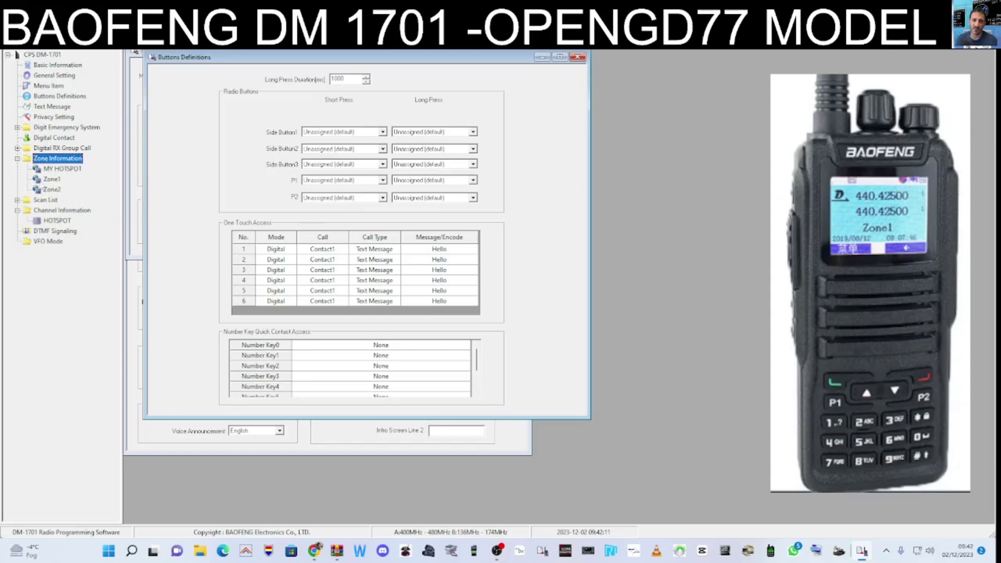
pyautogui.click(53, 179)
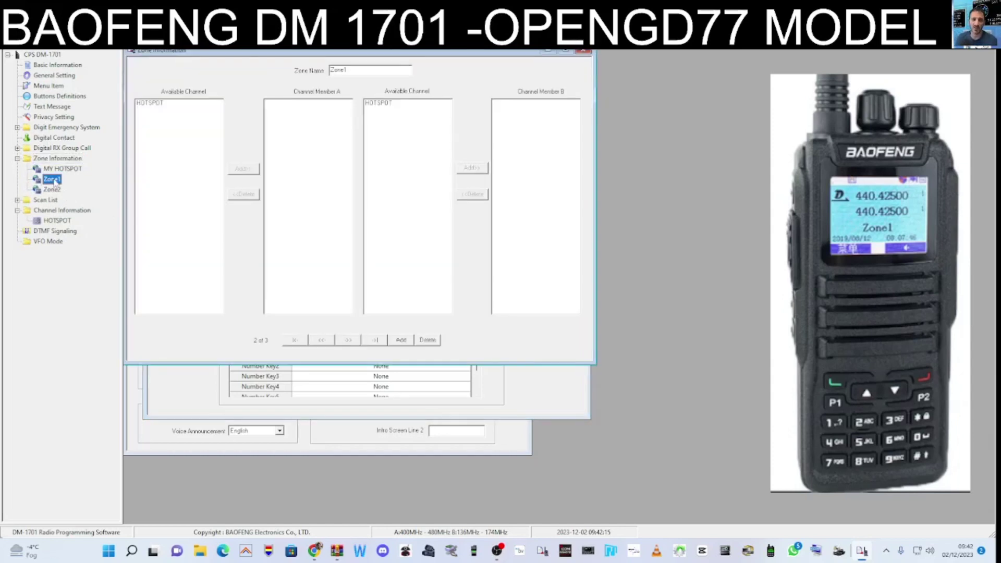
# Enter REPEATER as the zone name and add HOTSPOT to Channel Member B and A
pyautogui.doubleClick(359, 68)
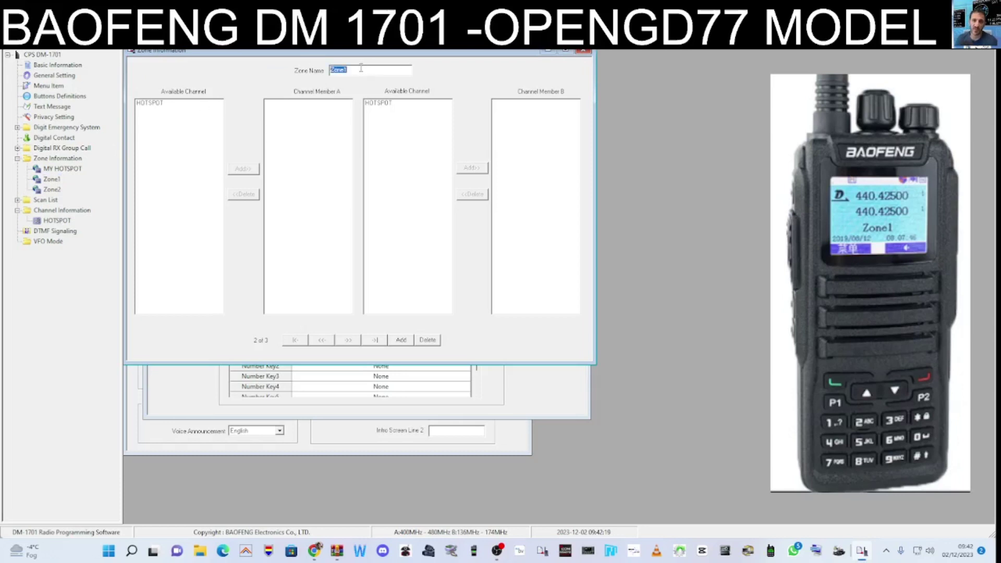
pyautogui.write('REPEATER')
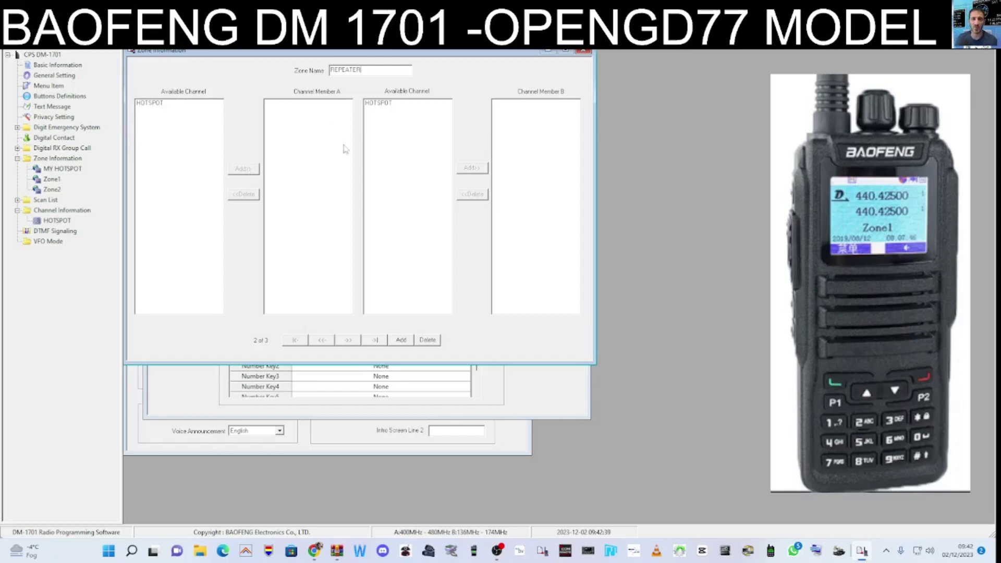
pyautogui.click(385, 106)
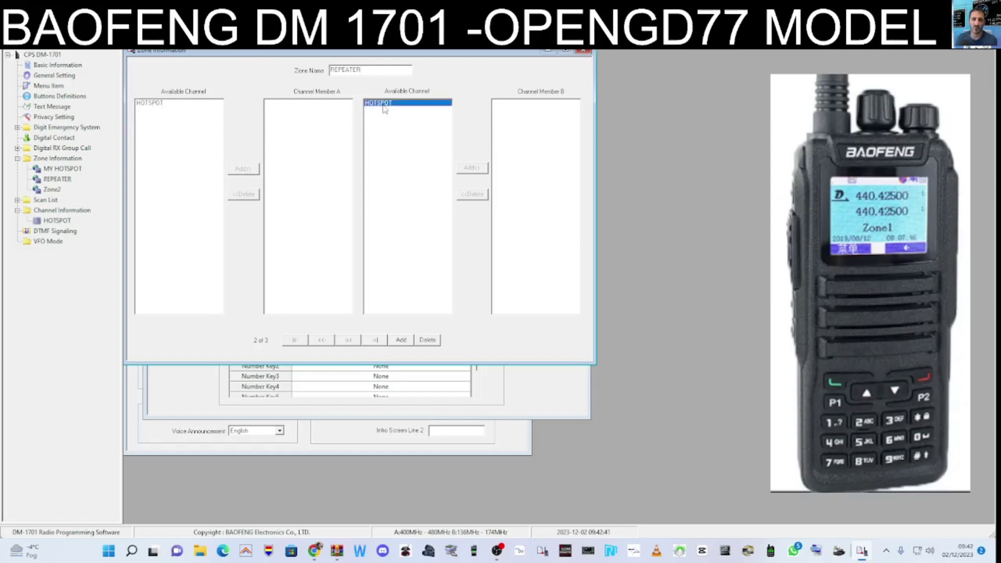
pyautogui.click(467, 170)
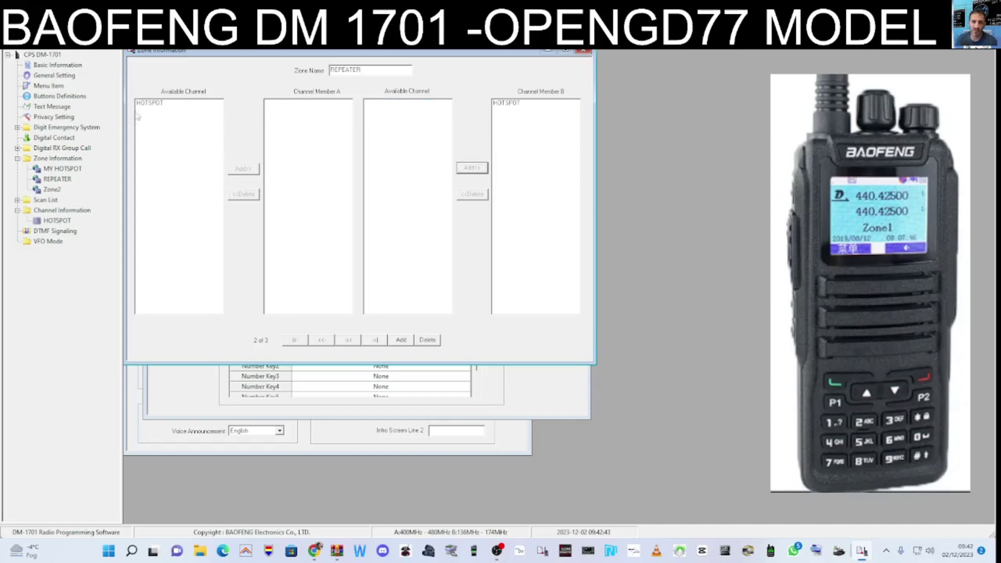
pyautogui.click(148, 103)
pyautogui.click(245, 170)
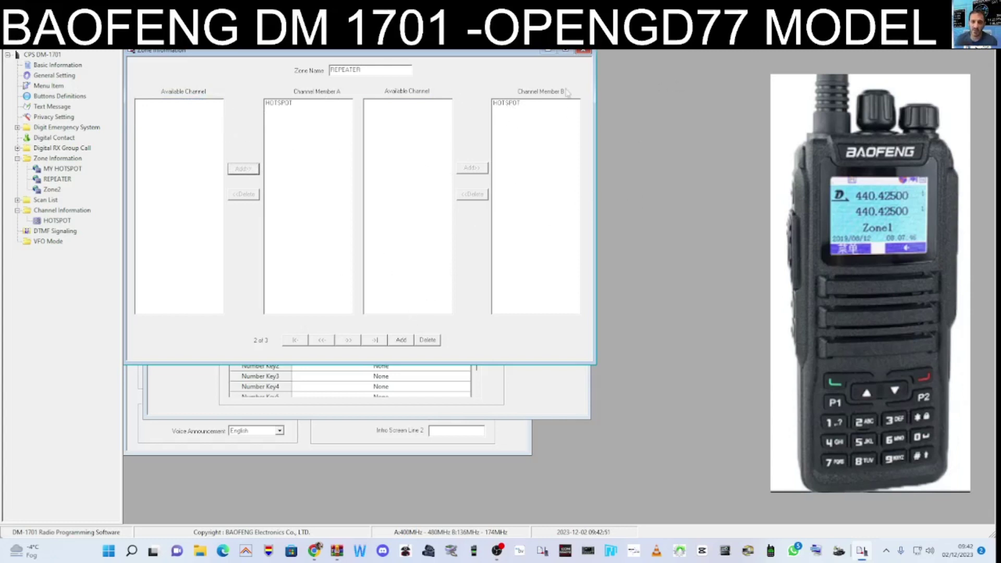
# Review the MY HOTSPOT, REPEATER and Zone2 channel members, then open the HOTSPOT channel settings
pyautogui.click(64, 171)
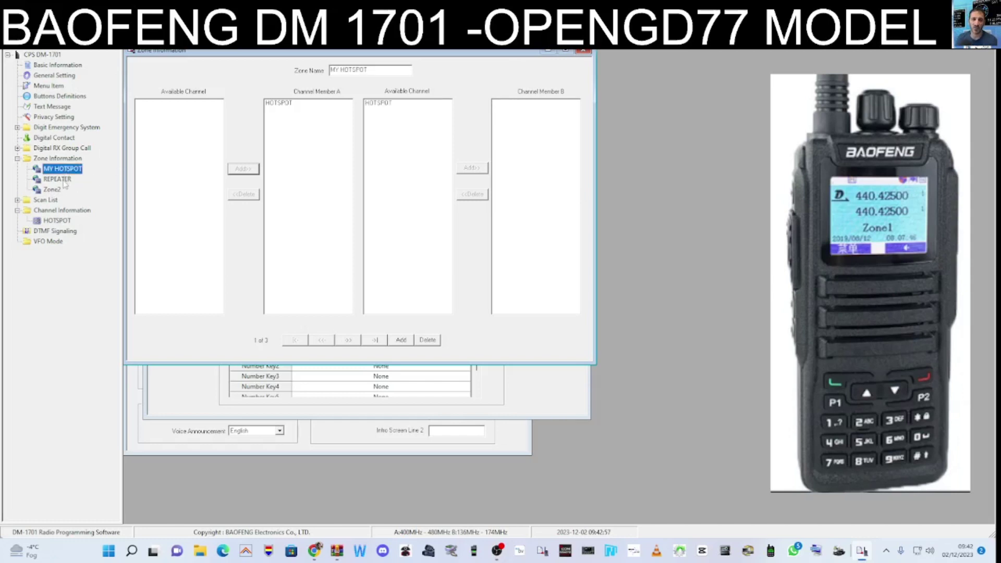
pyautogui.click(64, 180)
pyautogui.click(57, 189)
pyautogui.click(59, 180)
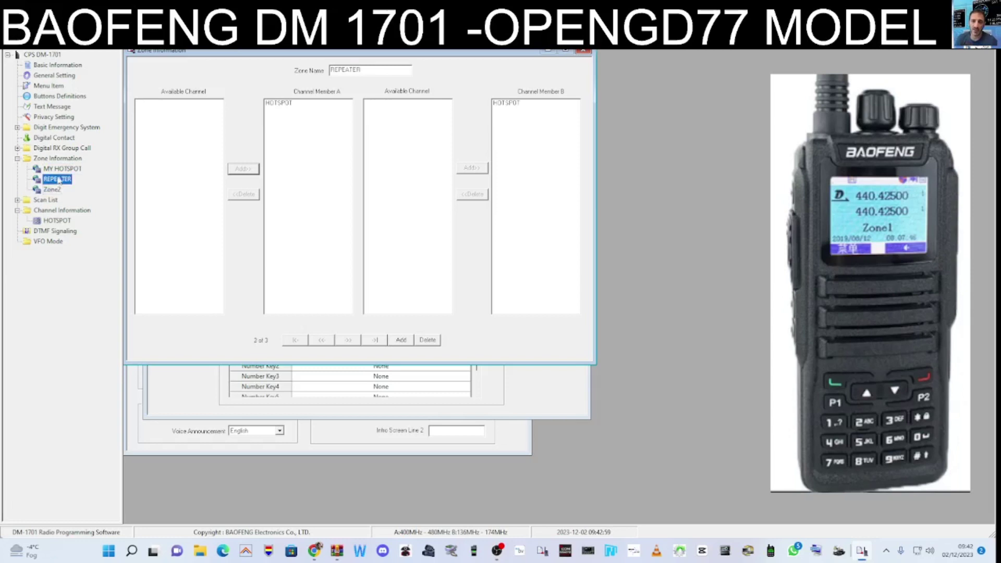
pyautogui.click(60, 169)
pyautogui.click(60, 181)
pyautogui.doubleClick(70, 211)
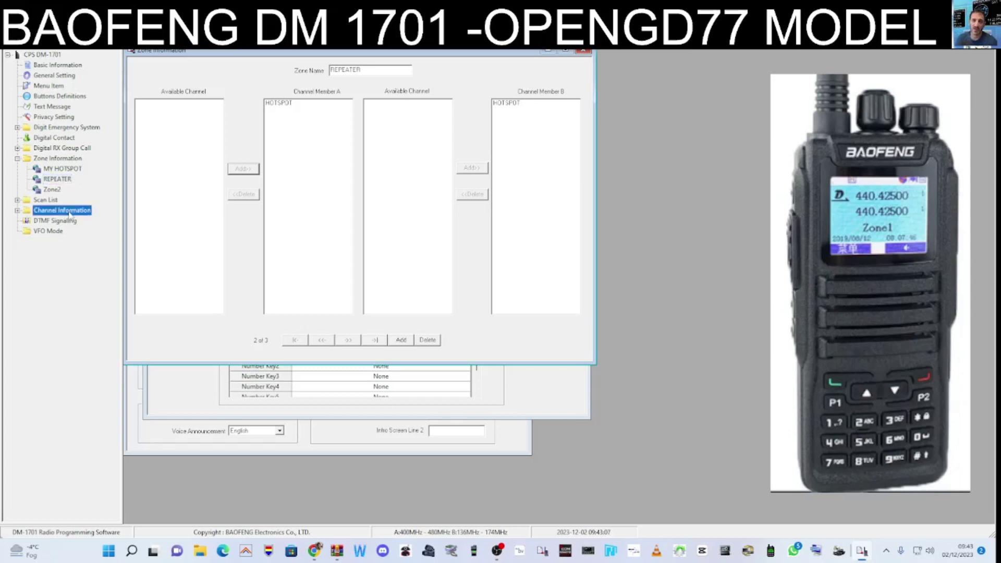
pyautogui.doubleClick(69, 211)
# Add a new channel, Channel1, under Channel Information
pyautogui.click(60, 221)
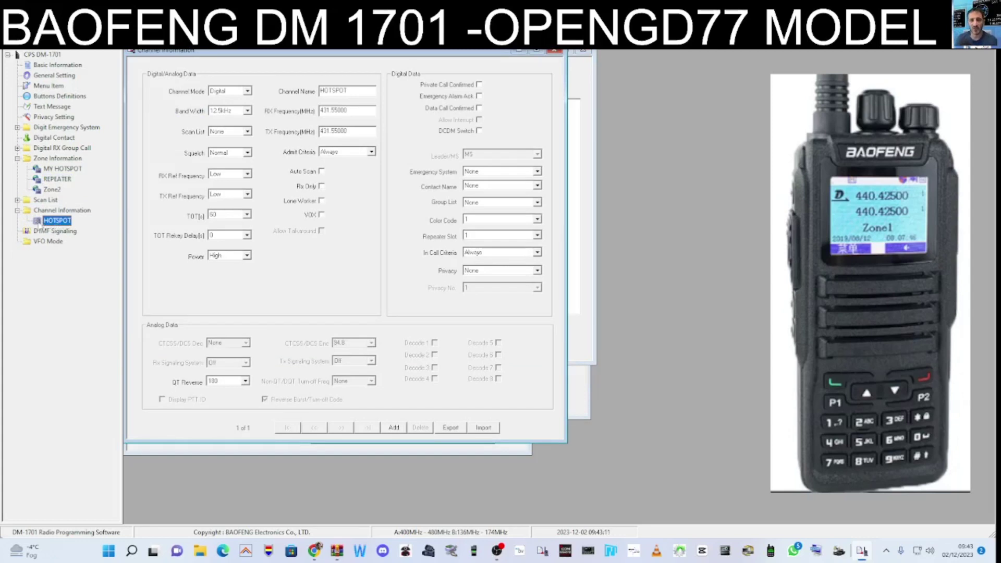
pyautogui.rightClick(39, 223)
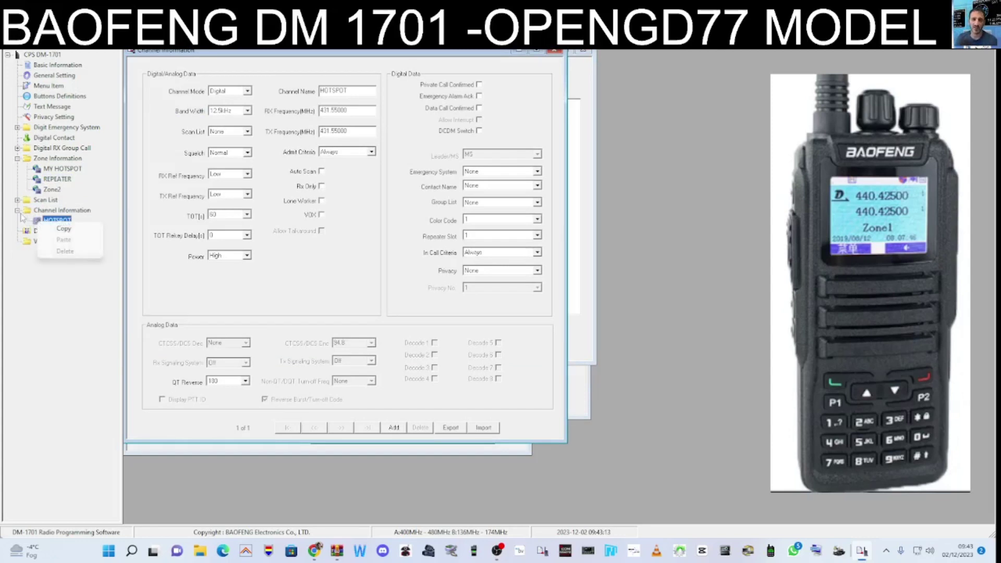
pyautogui.click(18, 211)
pyautogui.click(18, 211)
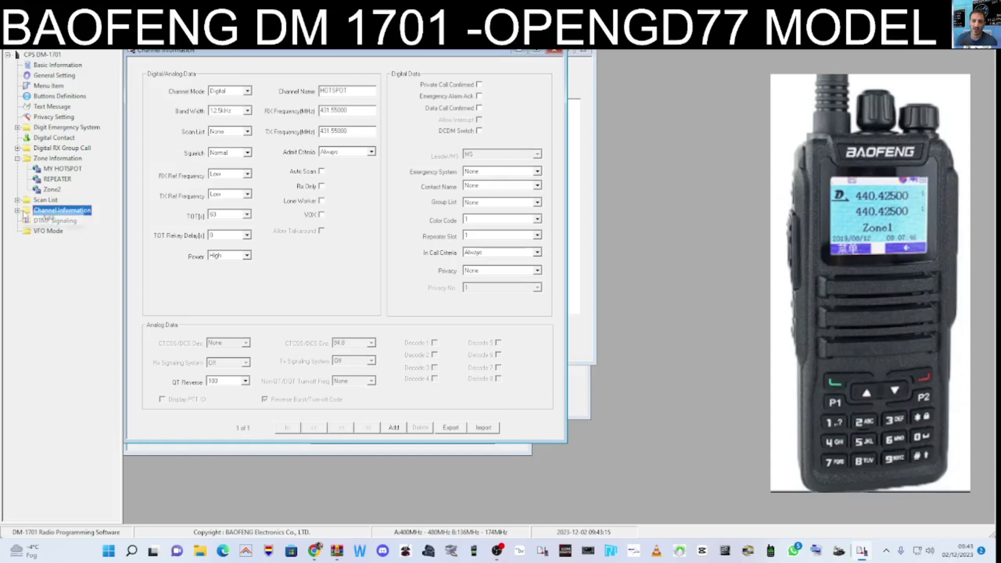
pyautogui.rightClick(26, 211)
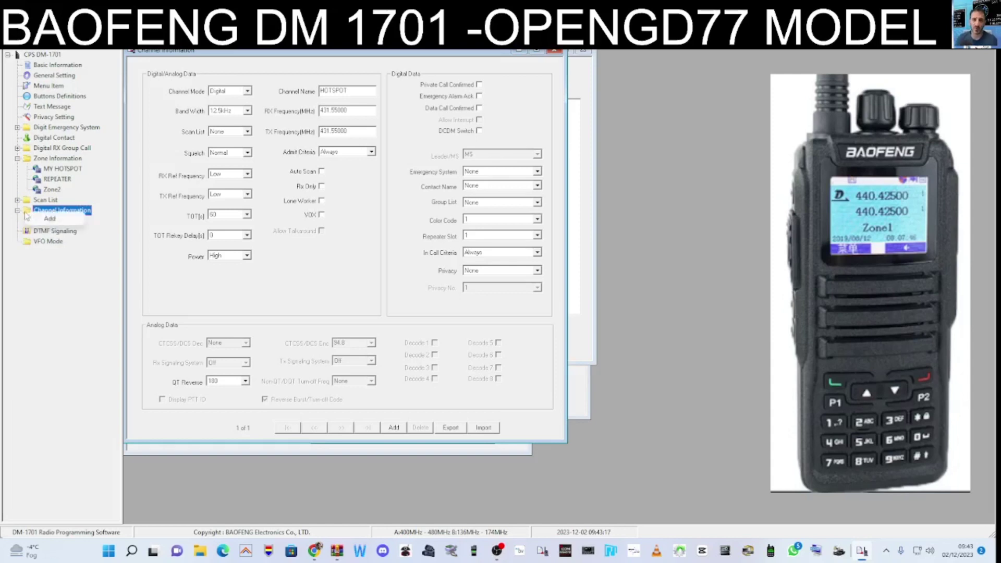
pyautogui.click(52, 224)
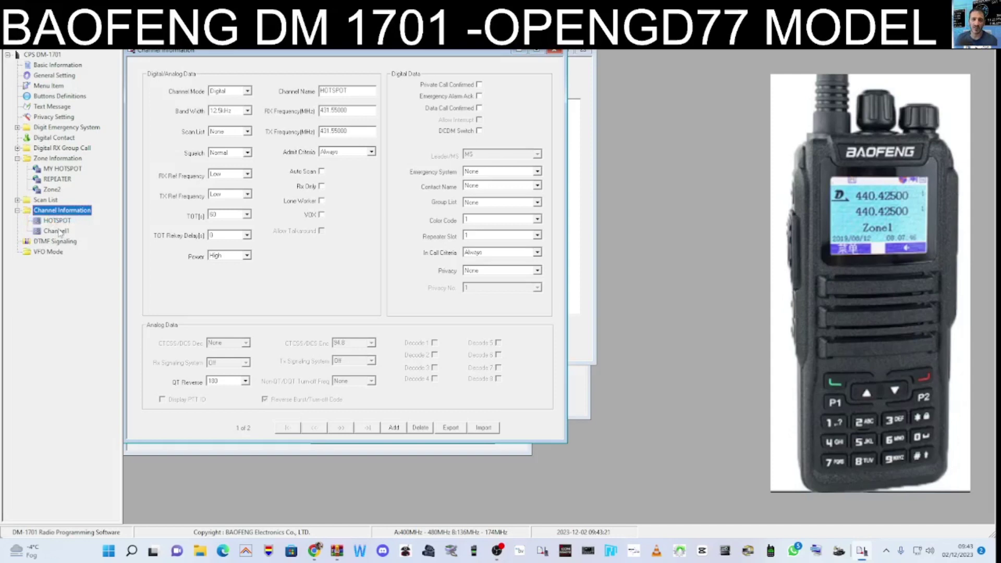
# Add a new zone, Zone1, under Zone Information
pyautogui.click(17, 158)
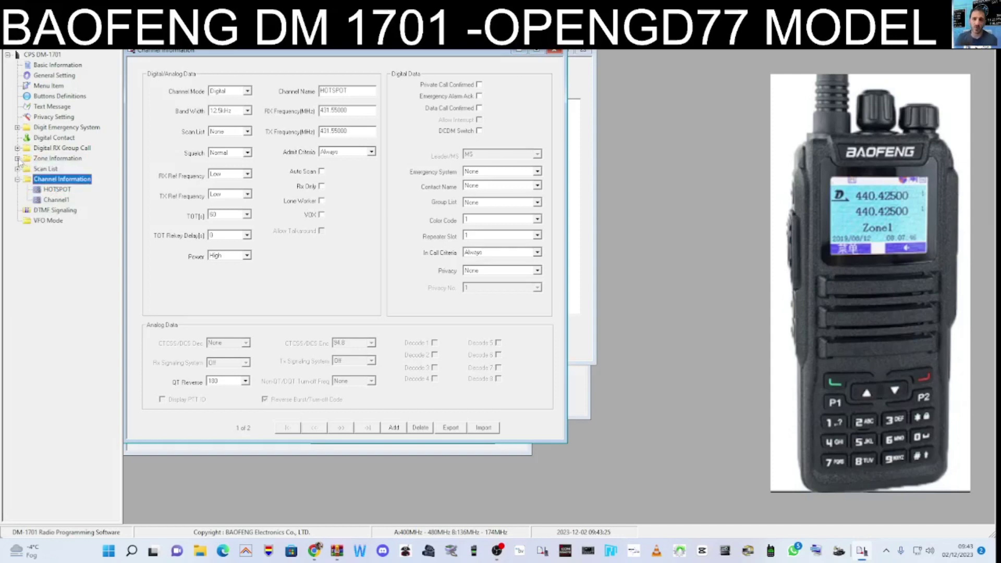
pyautogui.click(38, 160)
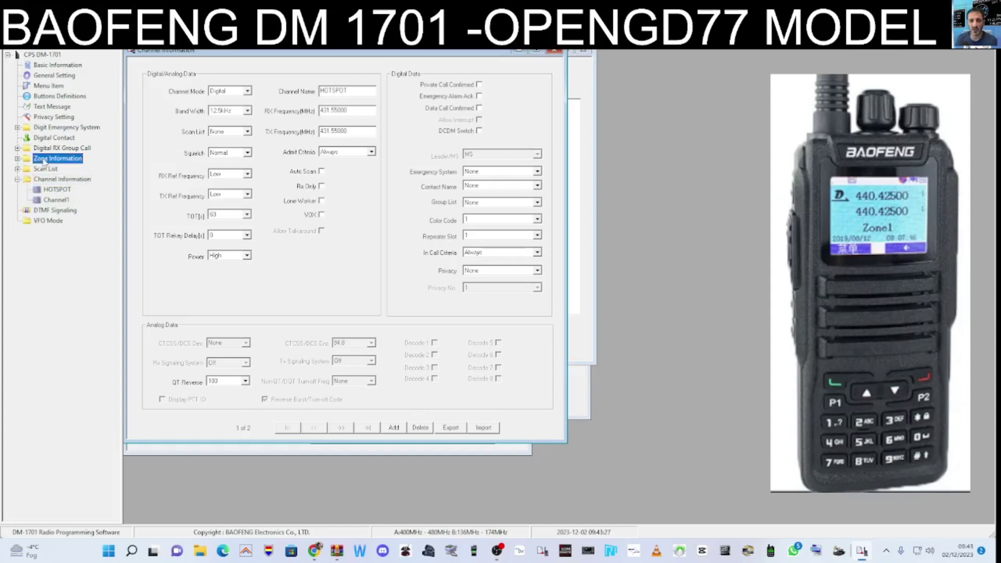
pyautogui.rightClick(48, 162)
pyautogui.click(50, 165)
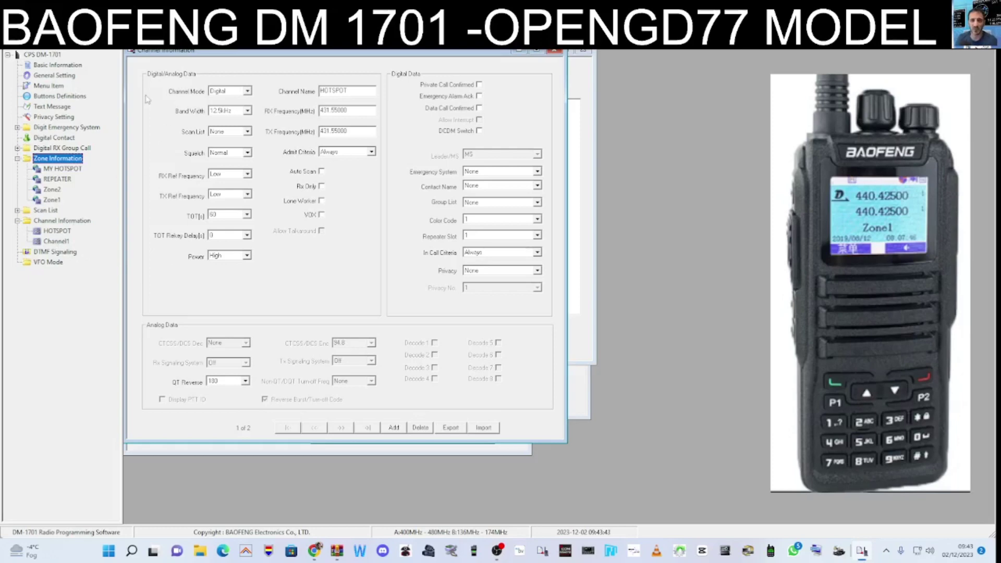
pyautogui.moveTo(314, 51)
pyautogui.mouseDown()
pyautogui.moveTo(345, 66)
pyautogui.moveTo(310, 55)
pyautogui.moveTo(326, 59)
pyautogui.mouseUp()
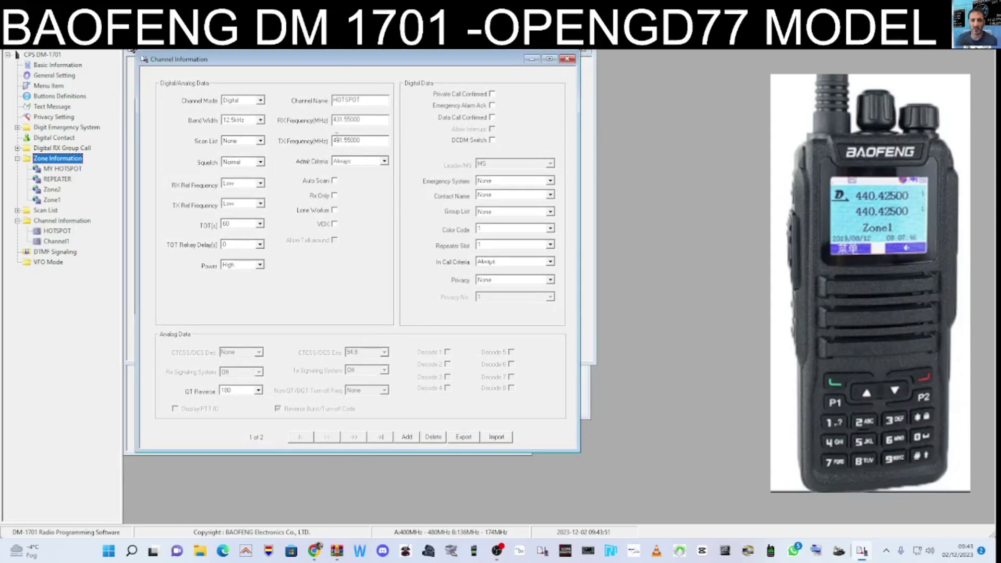
pyautogui.click(260, 100)
pyautogui.click(260, 100)
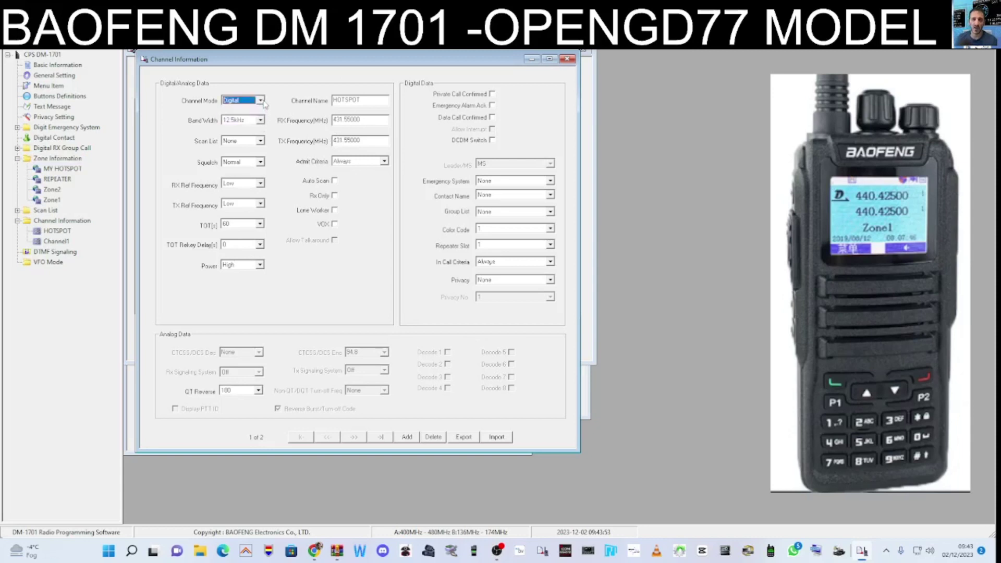
pyautogui.click(261, 101)
pyautogui.click(263, 104)
pyautogui.click(260, 224)
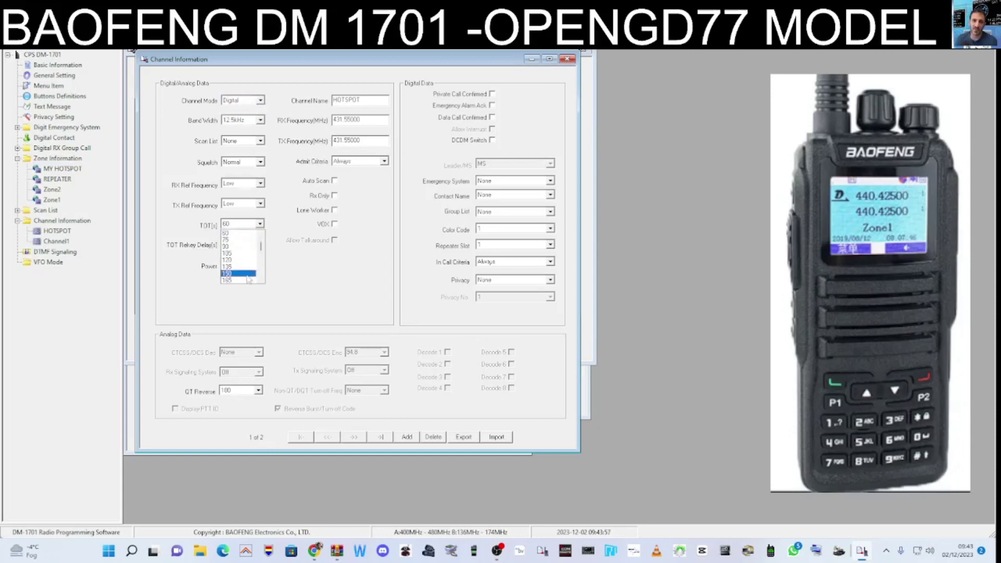
pyautogui.moveTo(261, 245); pyautogui.dragTo(263, 264)
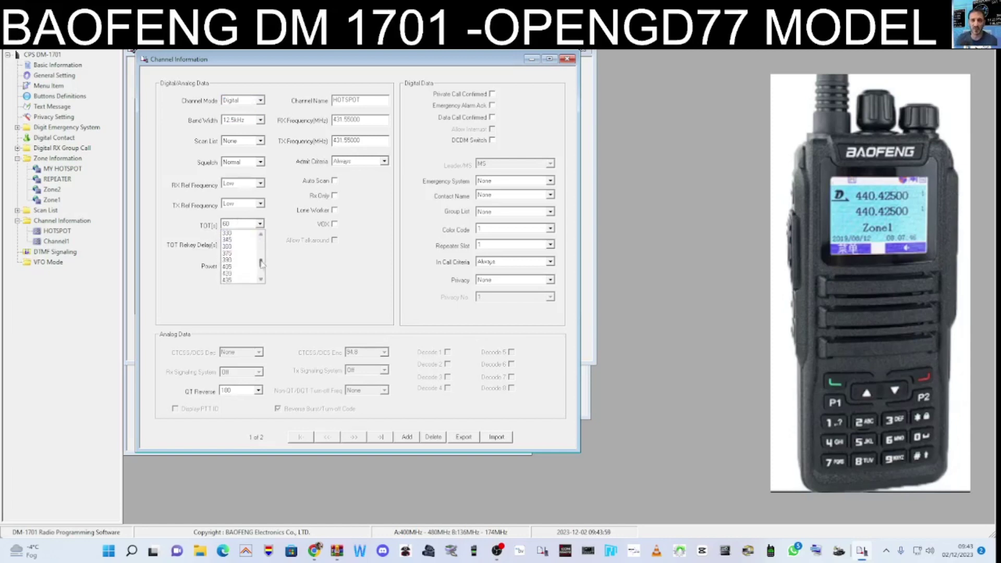
pyautogui.click(241, 266)
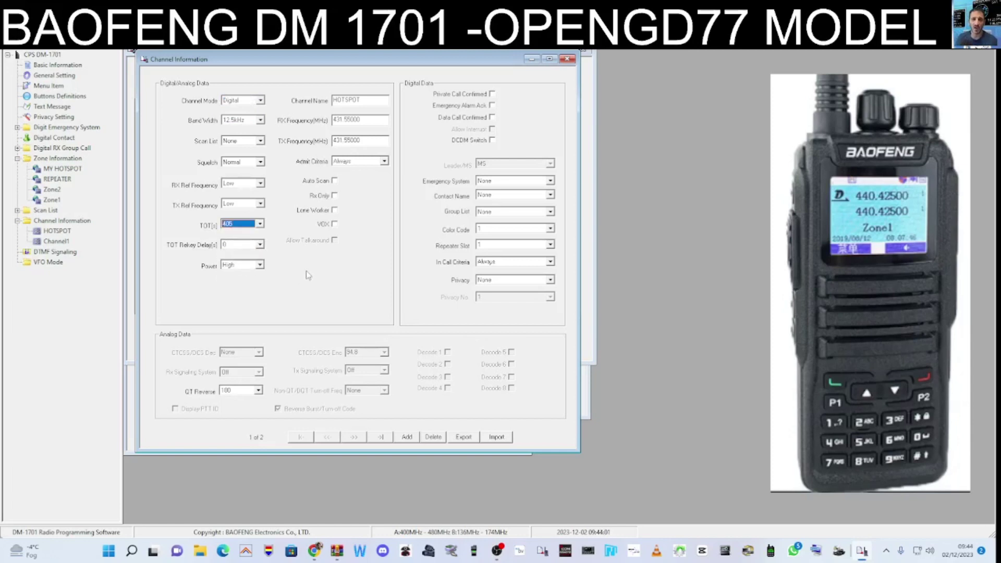
pyautogui.click(261, 265)
pyautogui.click(232, 281)
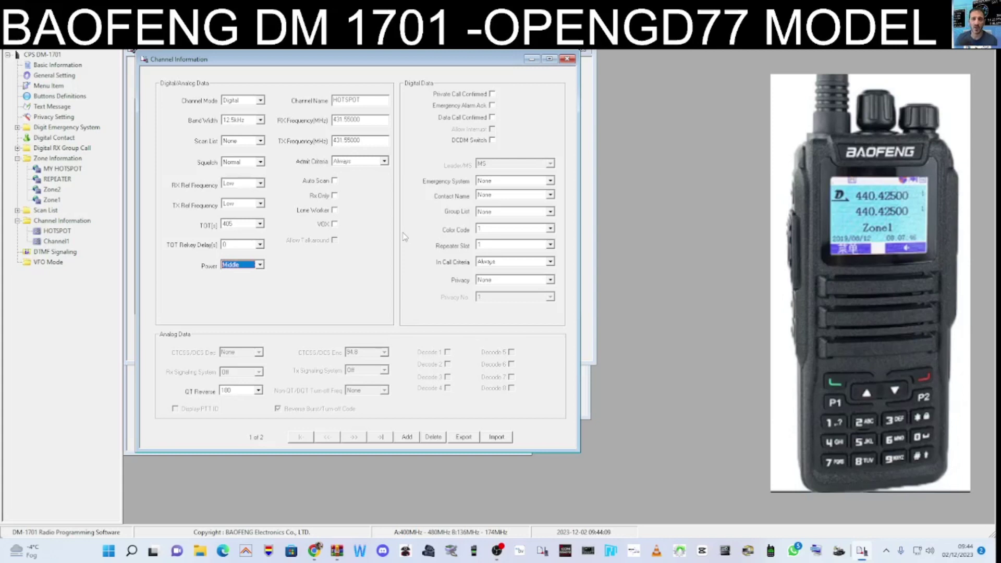
pyautogui.click(550, 195)
pyautogui.click(550, 195)
pyautogui.click(551, 195)
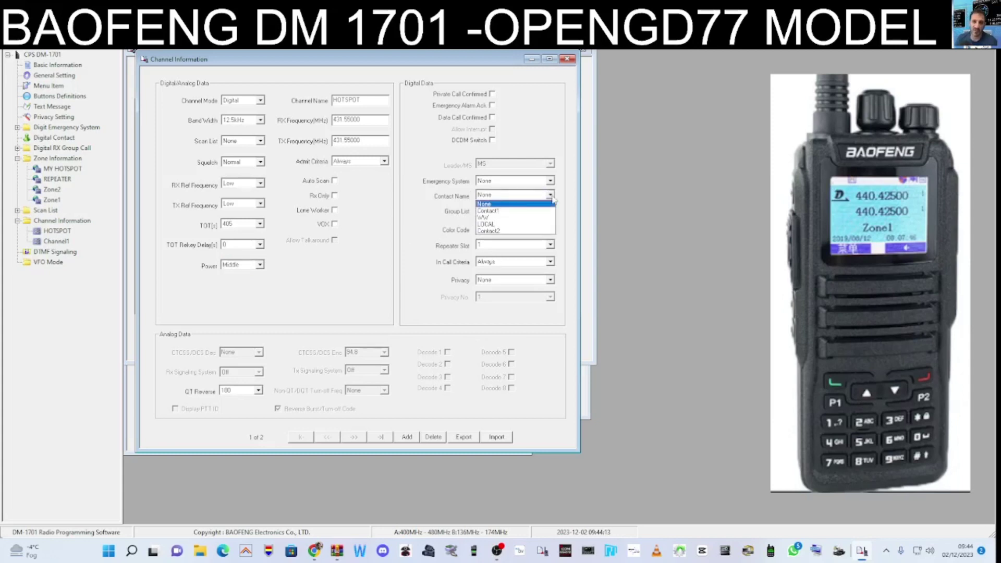
pyautogui.click(551, 196)
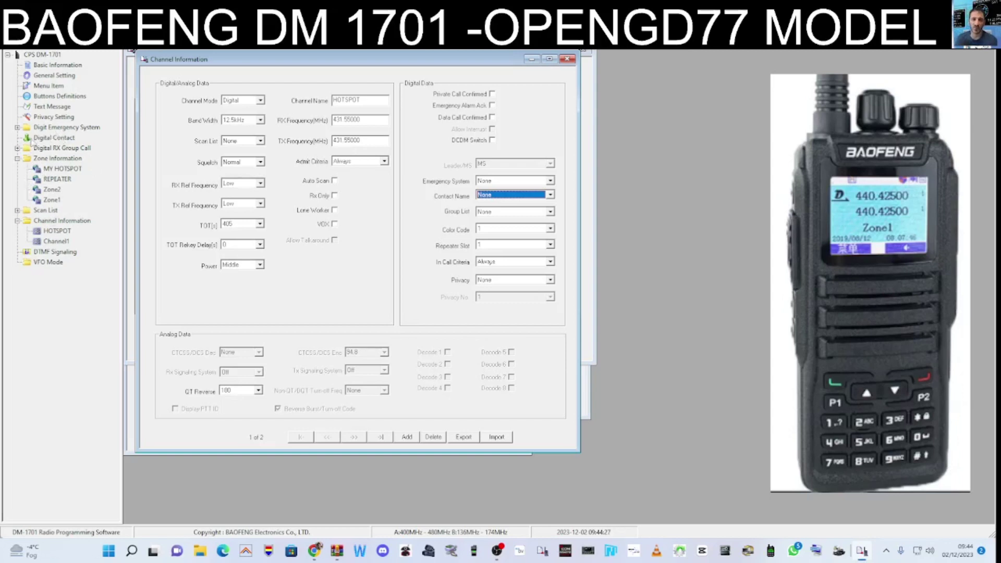
# Open the digital contacts table and rename the fourth contact to CHAT
pyautogui.doubleClick(67, 140)
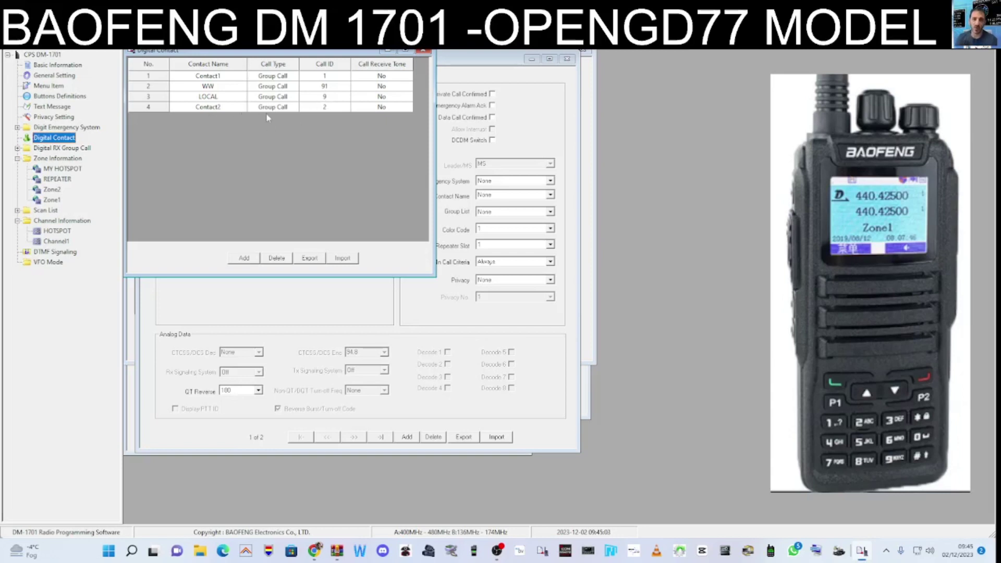
pyautogui.doubleClick(211, 107)
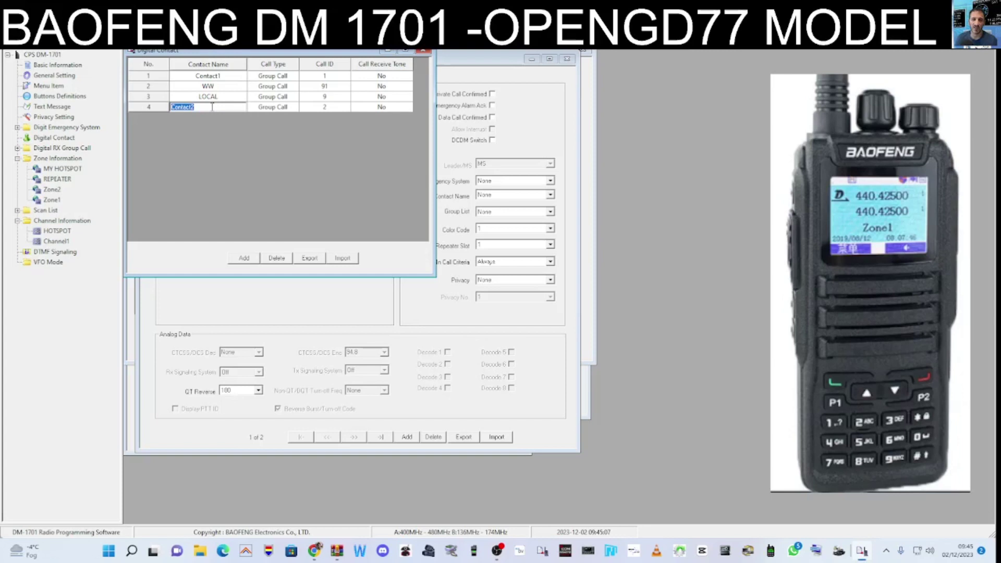
pyautogui.write('CHAT')
pyautogui.doubleClick(287, 107)
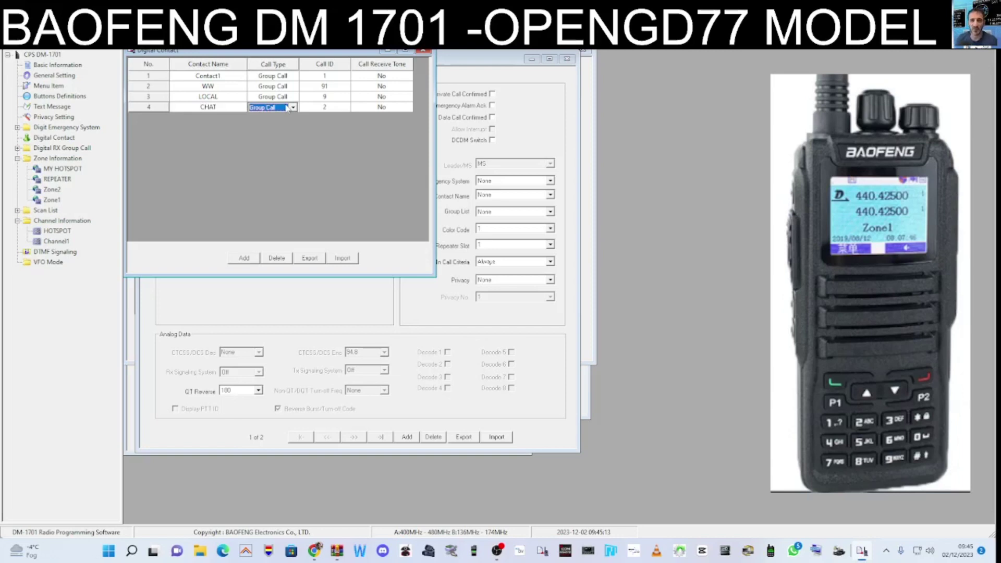
# Keep CHAT as a Group Call with call ID 2350, then add a new contact
pyautogui.click(293, 108)
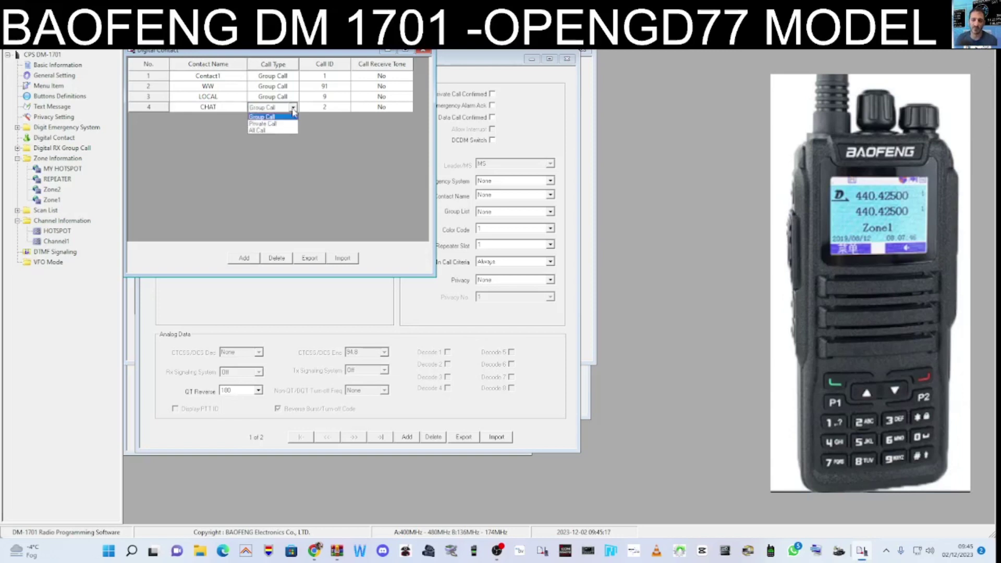
pyautogui.click(293, 108)
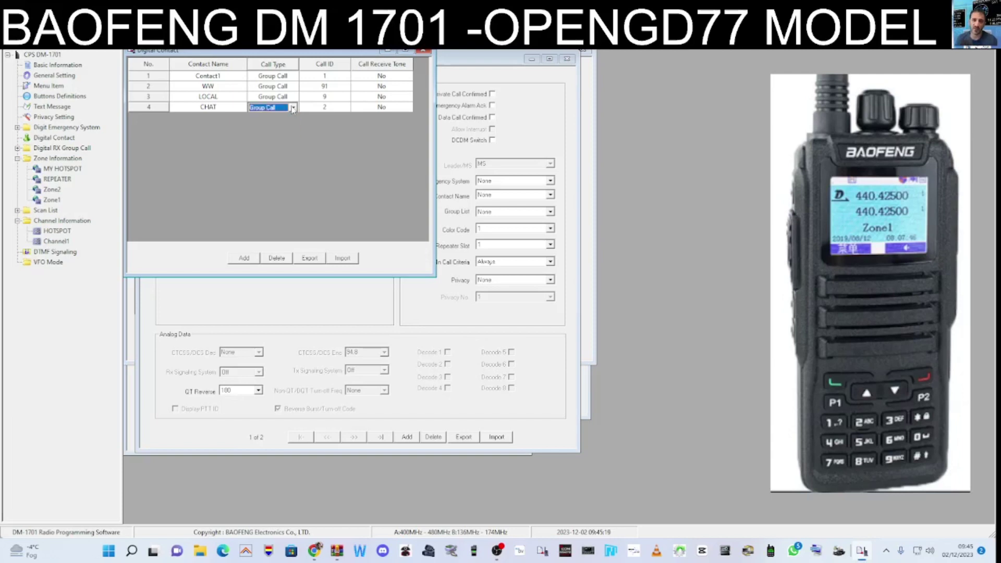
pyautogui.click(293, 108)
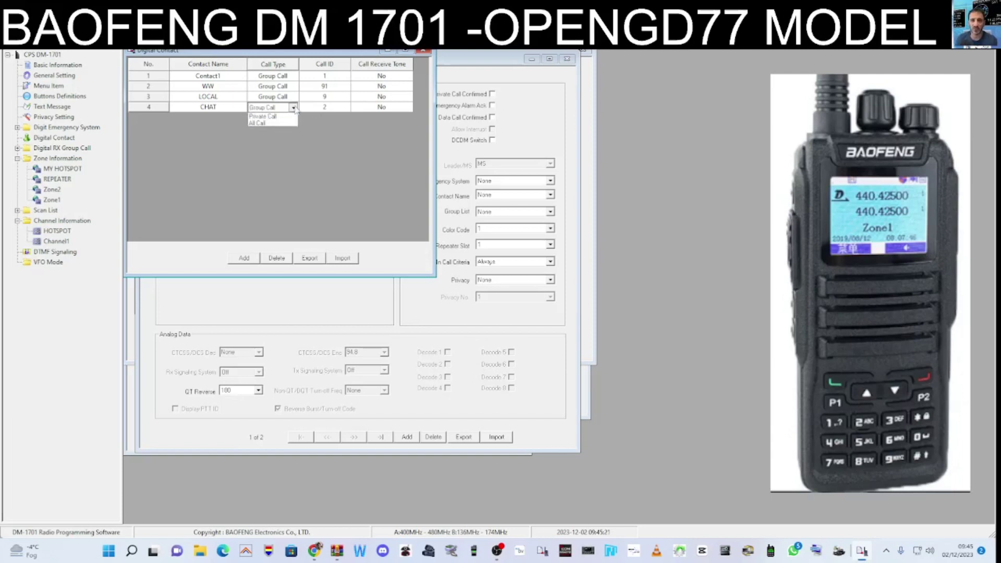
pyautogui.click(294, 108)
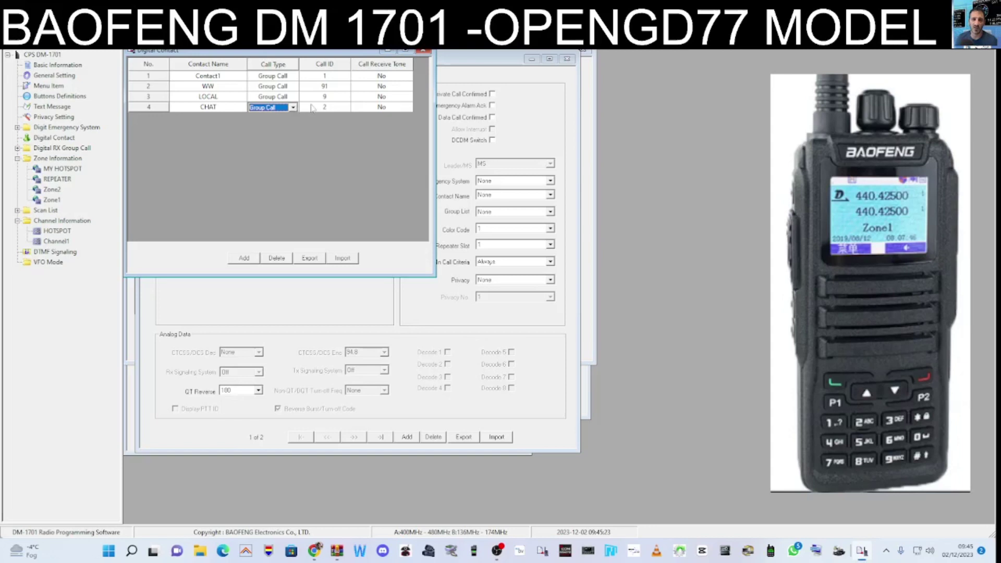
pyautogui.click(337, 106)
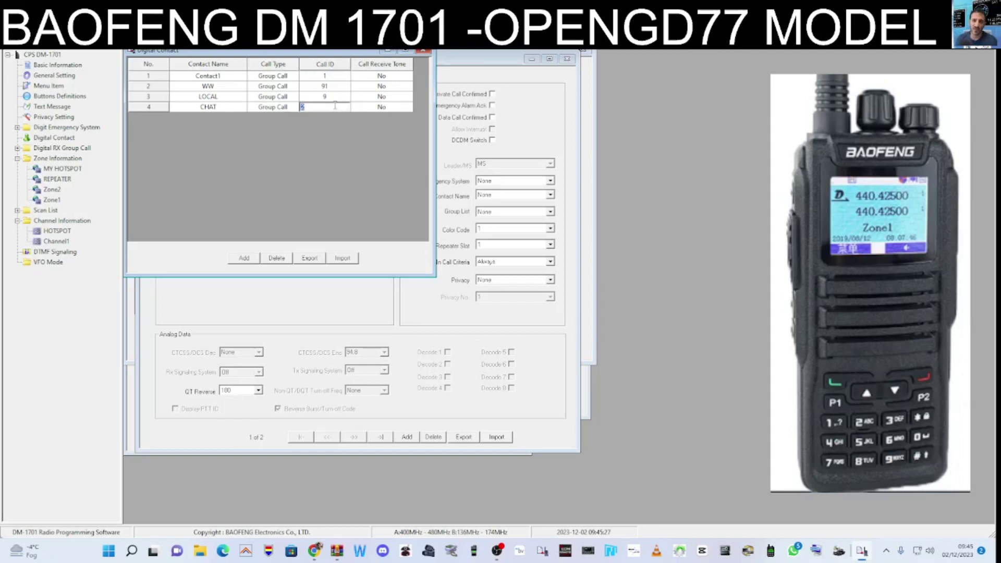
pyautogui.write('2')
pyautogui.write('359')
pyautogui.press('BackSpace')
pyautogui.click(237, 259)
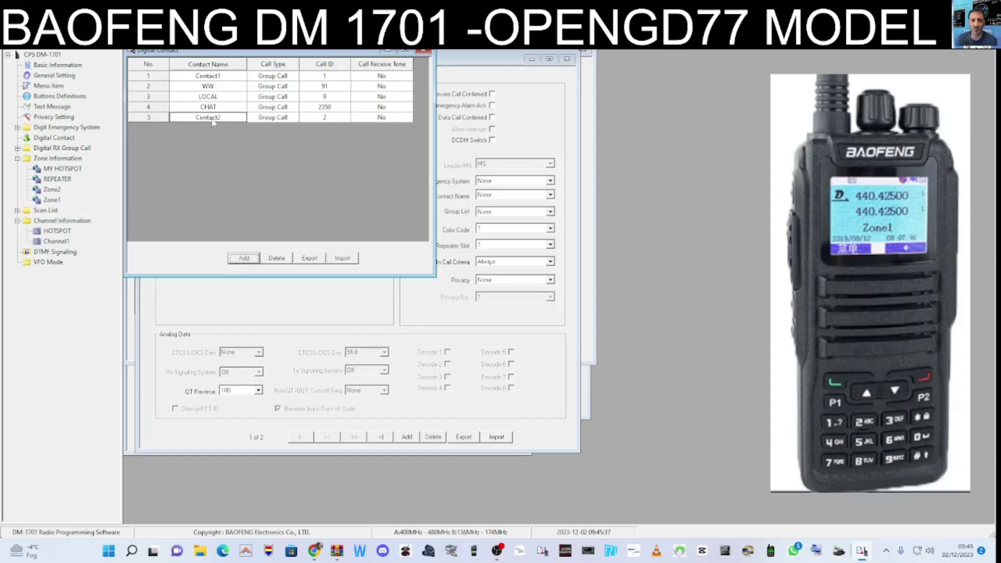
# Name the fifth contact CHAT2 with call ID 2352, add another contact, and open the REPEATER zone
pyautogui.click(210, 119)
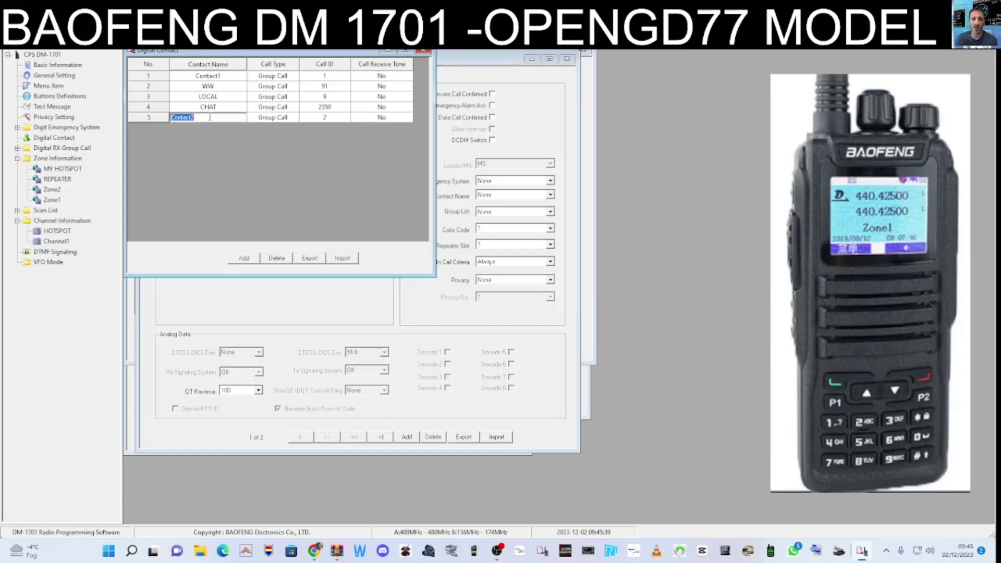
pyautogui.write('CHAT2')
pyautogui.click(321, 118)
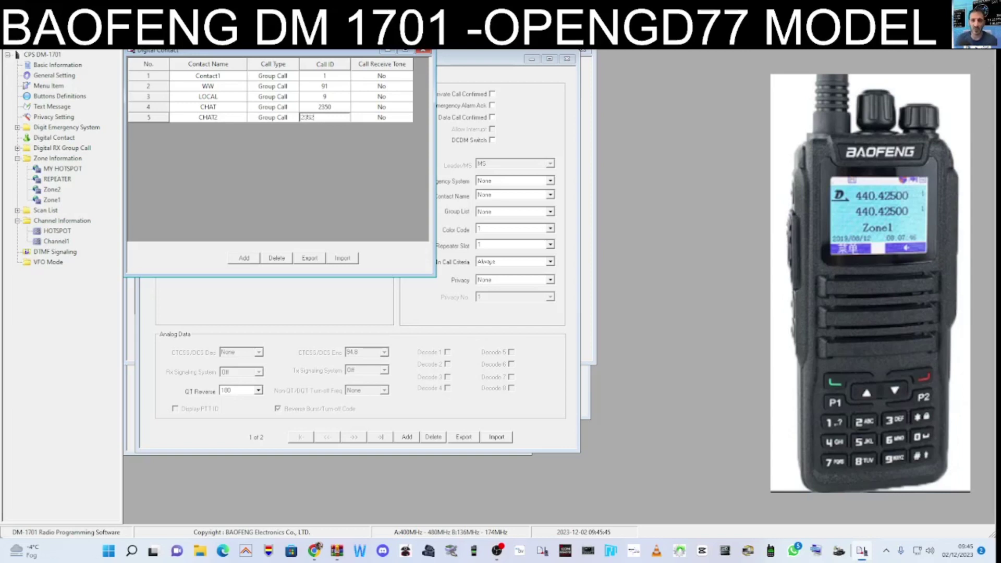
pyautogui.write('2352')
pyautogui.click(244, 258)
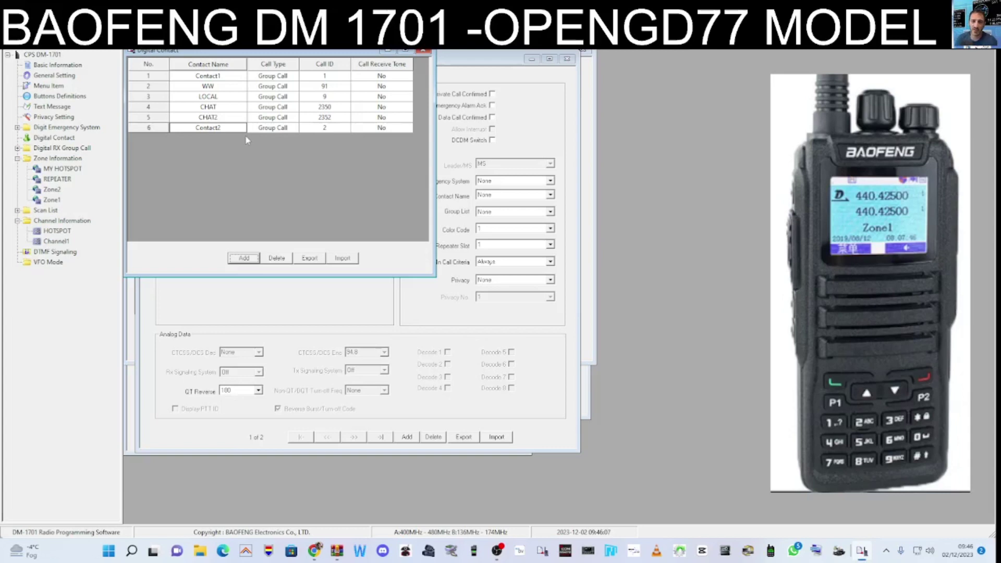
pyautogui.click(58, 180)
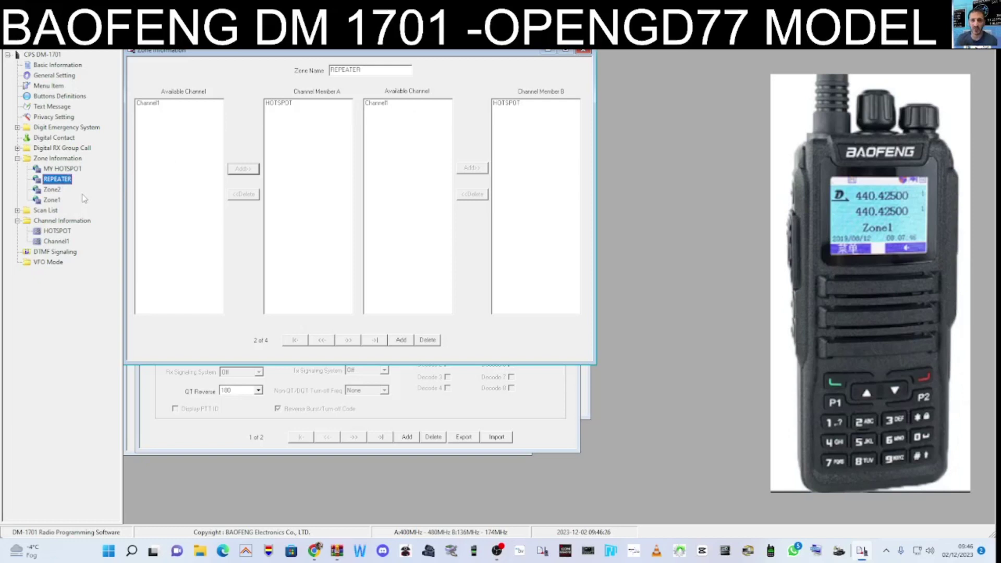
# Rename Channel1 to GB3WR with RX 145.60000 and TX 145.00000 MHz
pyautogui.click(57, 231)
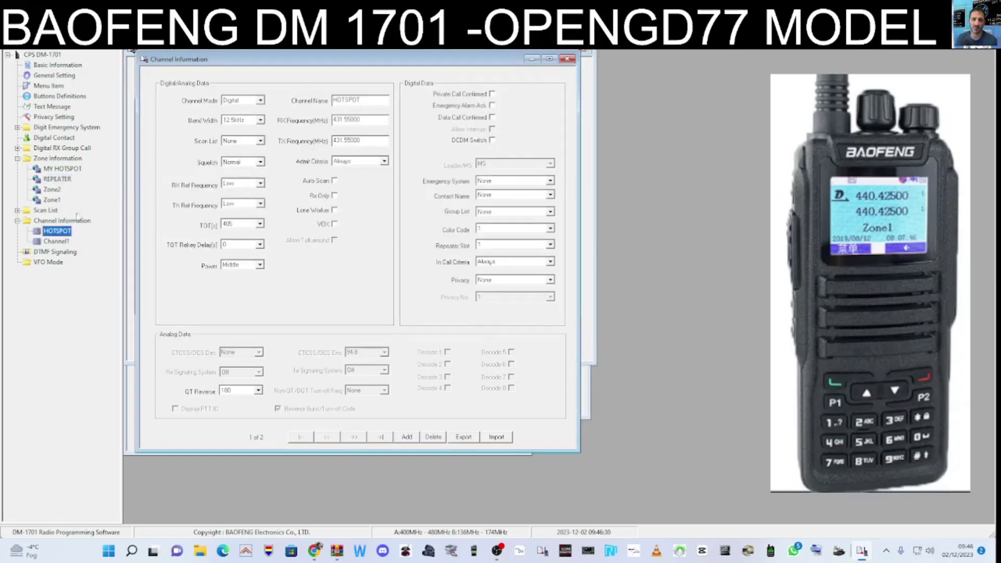
pyautogui.click(56, 242)
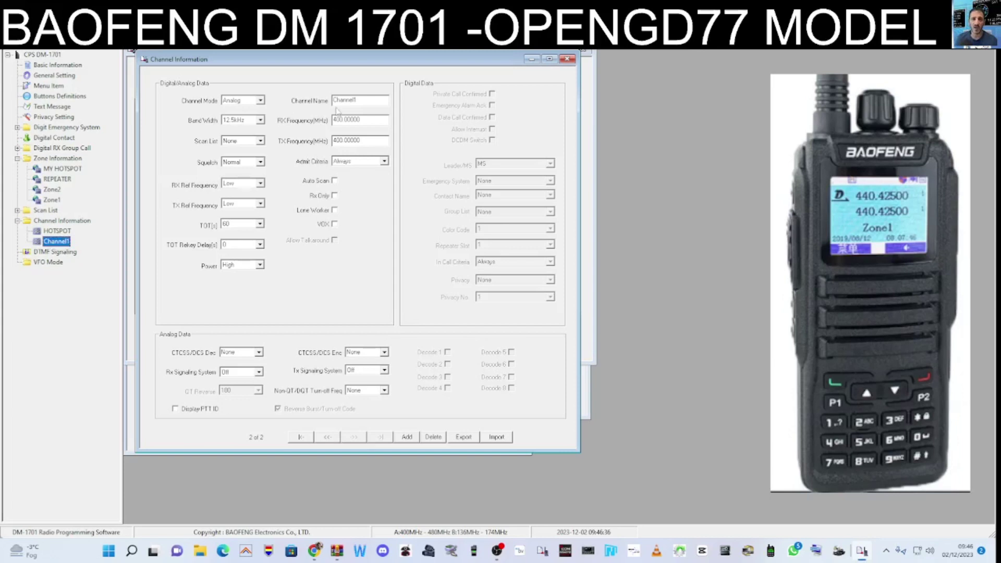
pyautogui.doubleClick(355, 99)
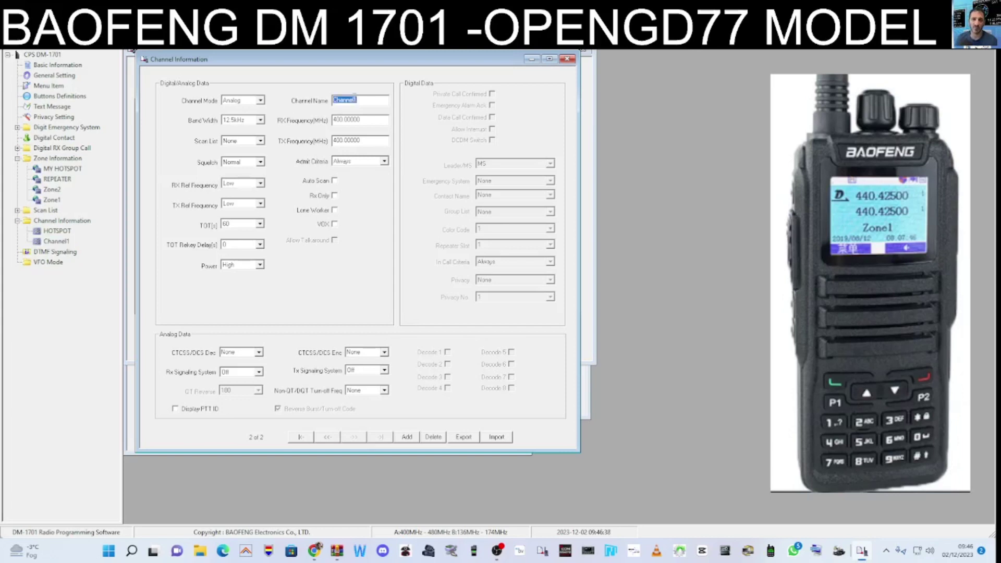
pyautogui.write('GB3WR')
pyautogui.click(259, 101)
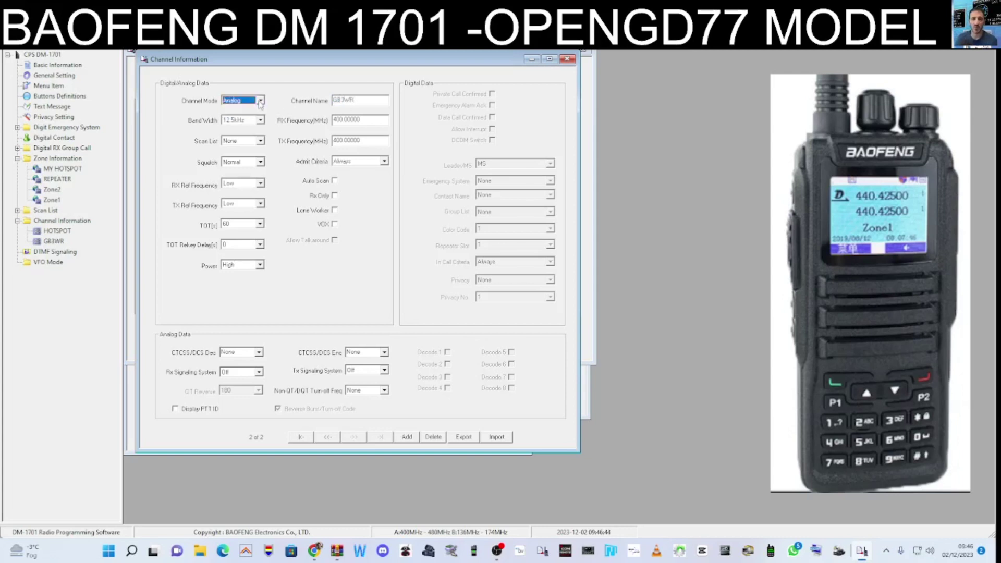
pyautogui.doubleClick(363, 119)
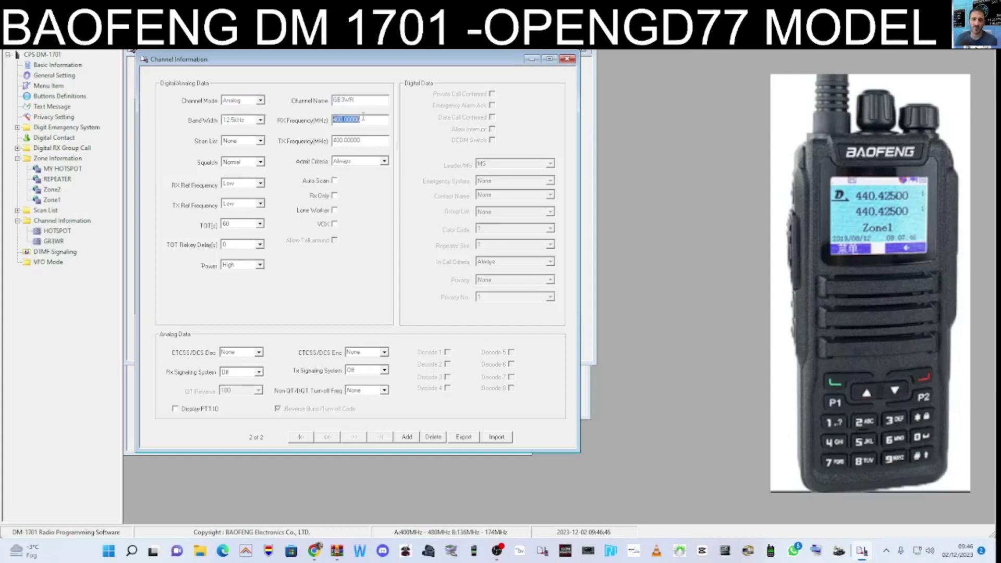
pyautogui.write('145.600')
pyautogui.click(362, 141)
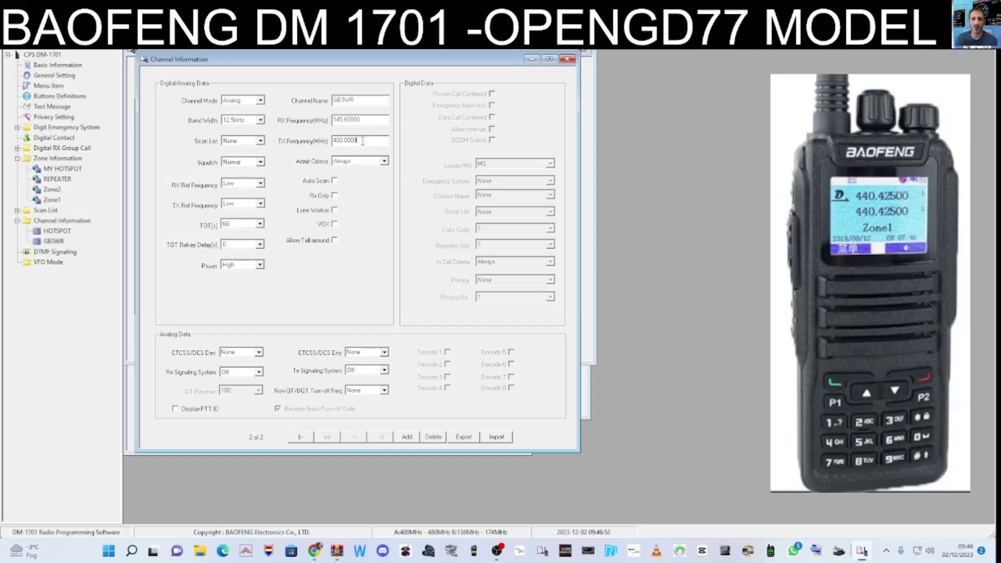
pyautogui.press('BackSpace')
pyautogui.press('BackSpace')
pyautogui.press('BackSpace')
pyautogui.press('BackSpace')
pyautogui.press('BackSpace')
pyautogui.press('BackSpace')
pyautogui.press('BackSpace')
pyautogui.press('BackSpace')
pyautogui.write('145.000')
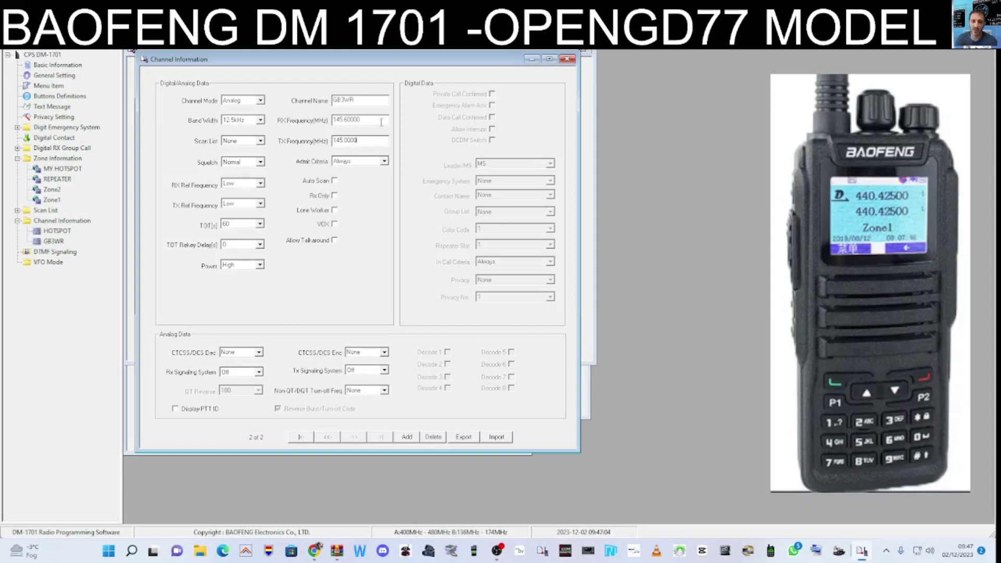
# Set GB3WR's timeout timer to 330, power High, and CTCSS encode tone 94.8
pyautogui.click(260, 224)
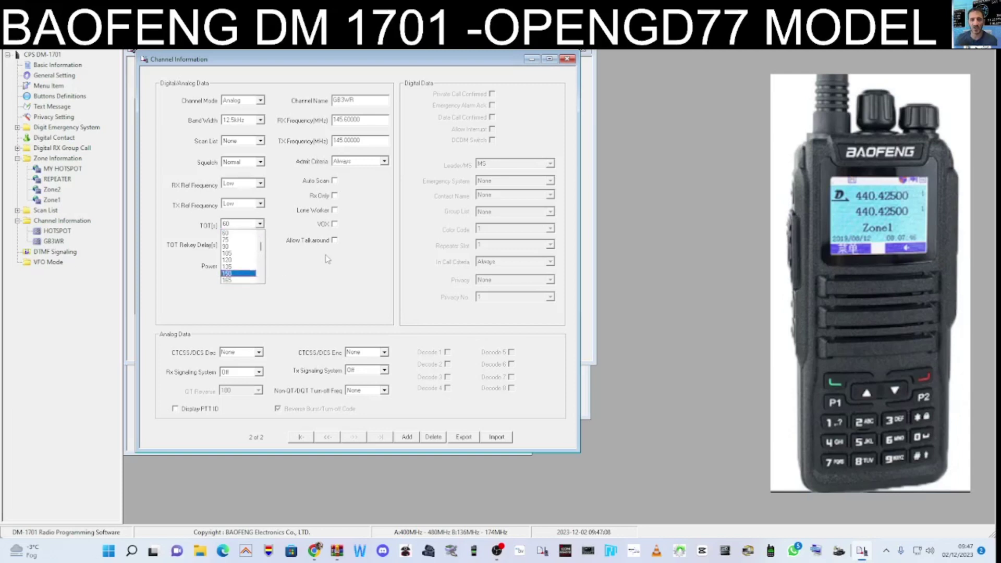
pyautogui.moveTo(263, 248); pyautogui.dragTo(264, 267)
pyautogui.click(236, 267)
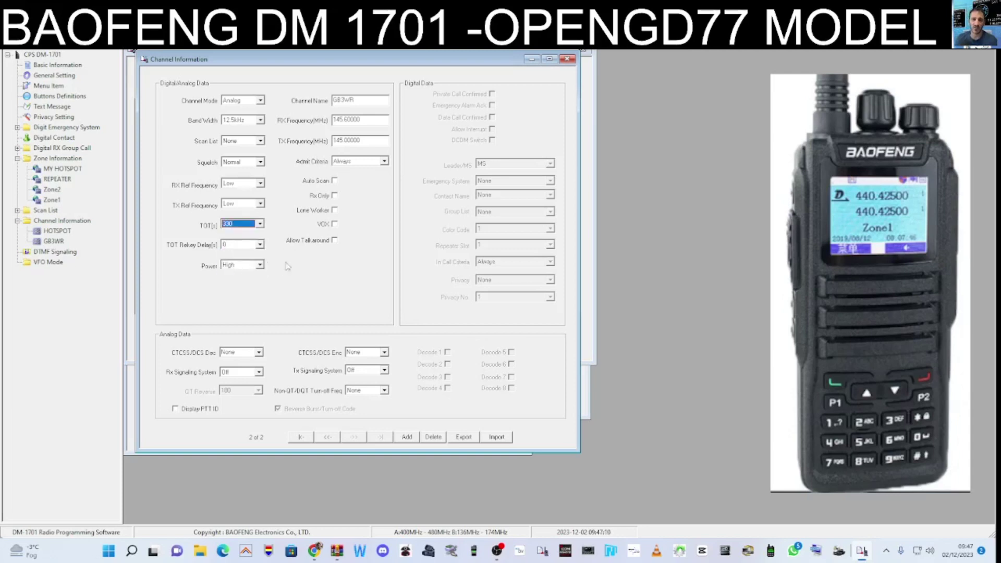
pyautogui.click(259, 266)
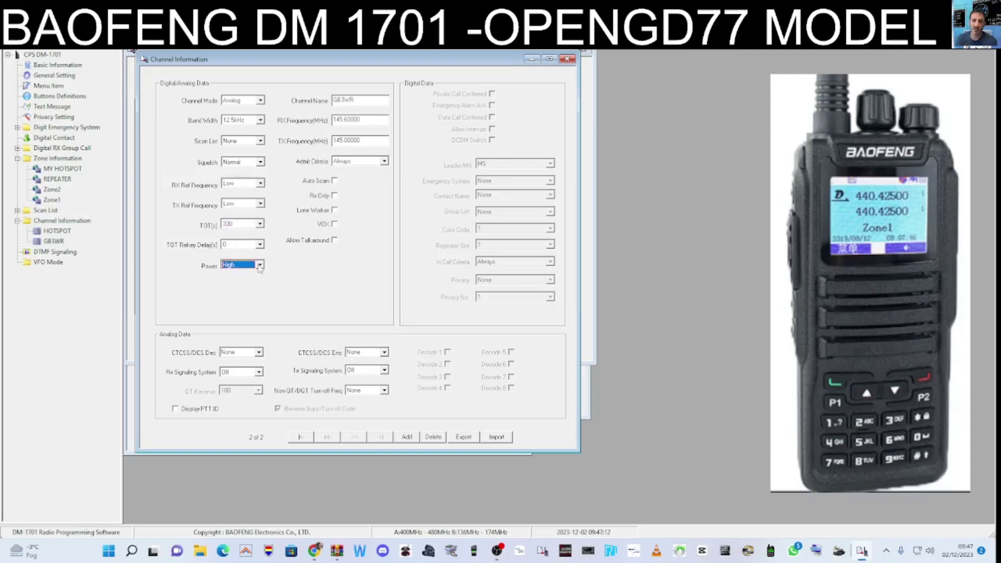
pyautogui.click(259, 267)
pyautogui.click(383, 355)
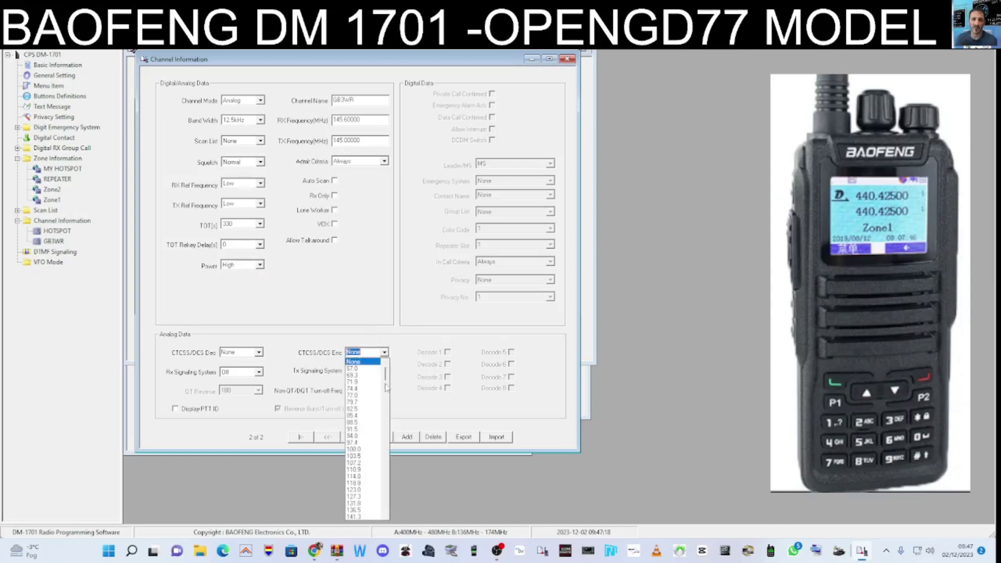
pyautogui.click(371, 436)
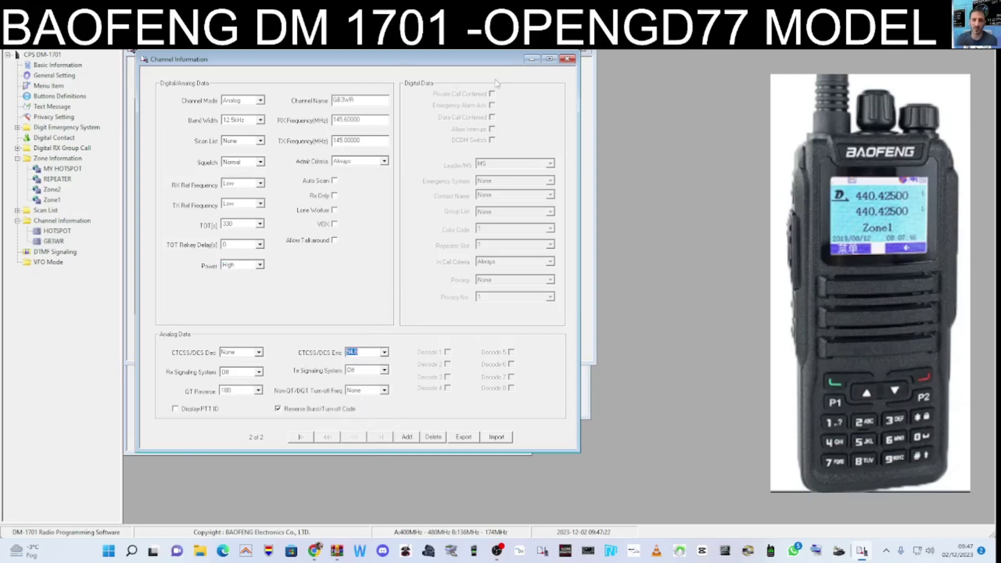
# Close the channel, zone, contacts and other open settings windows
pyautogui.click(571, 60)
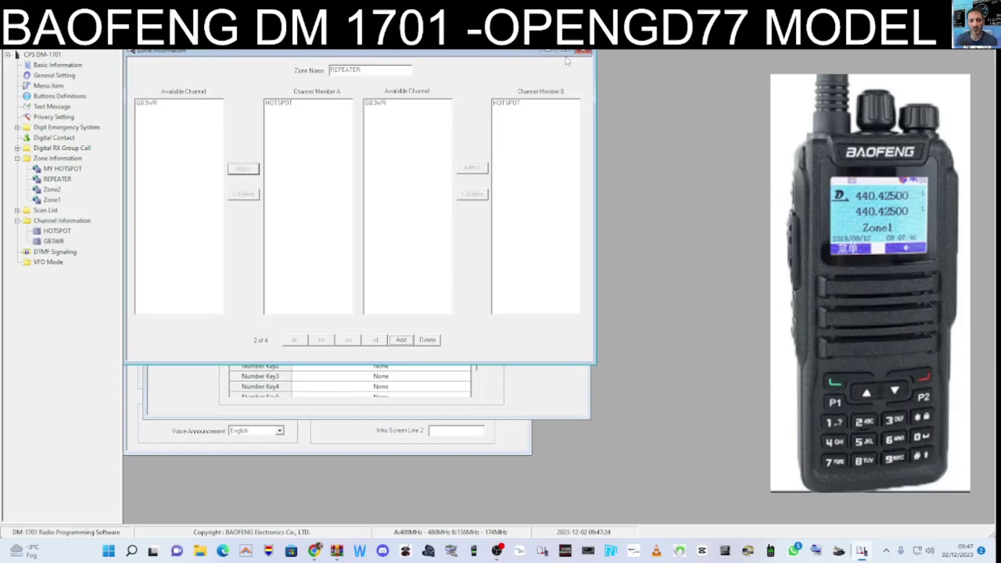
pyautogui.click(577, 57)
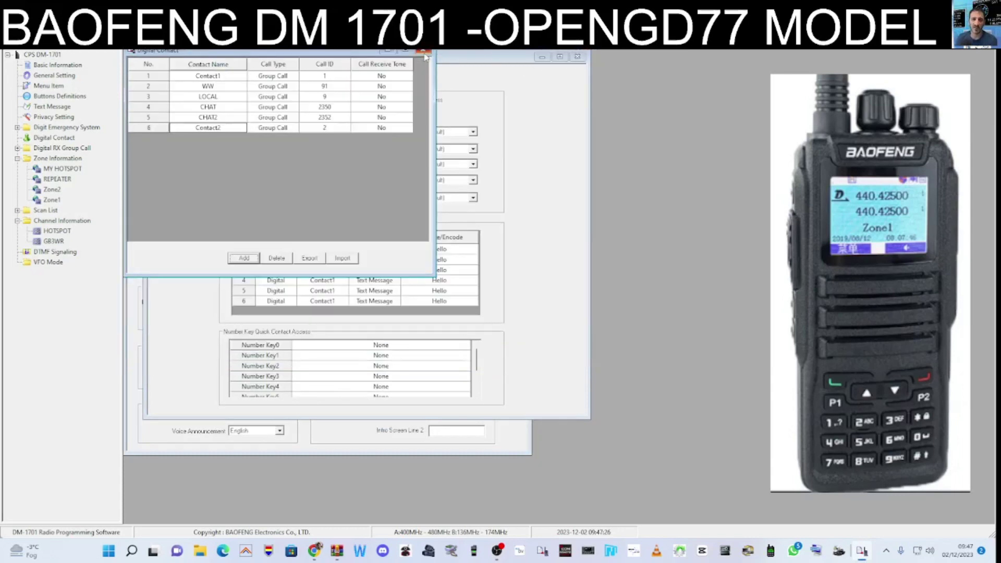
pyautogui.click(425, 52)
pyautogui.click(577, 57)
# Add GB3WR to Channel Member A and B of the REPEATER zone, then view MY HOTSPOT
pyautogui.click(420, 52)
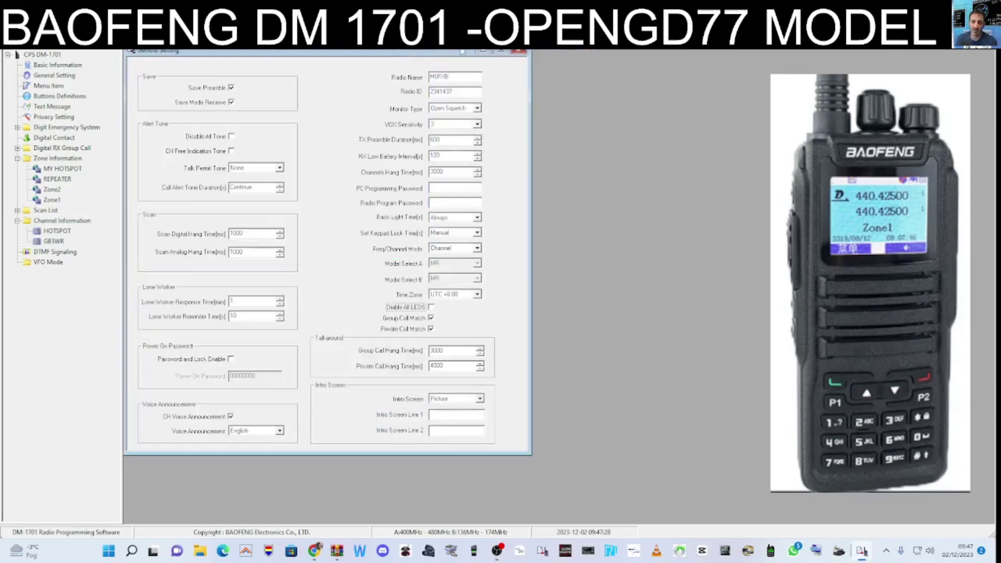
pyautogui.click(520, 51)
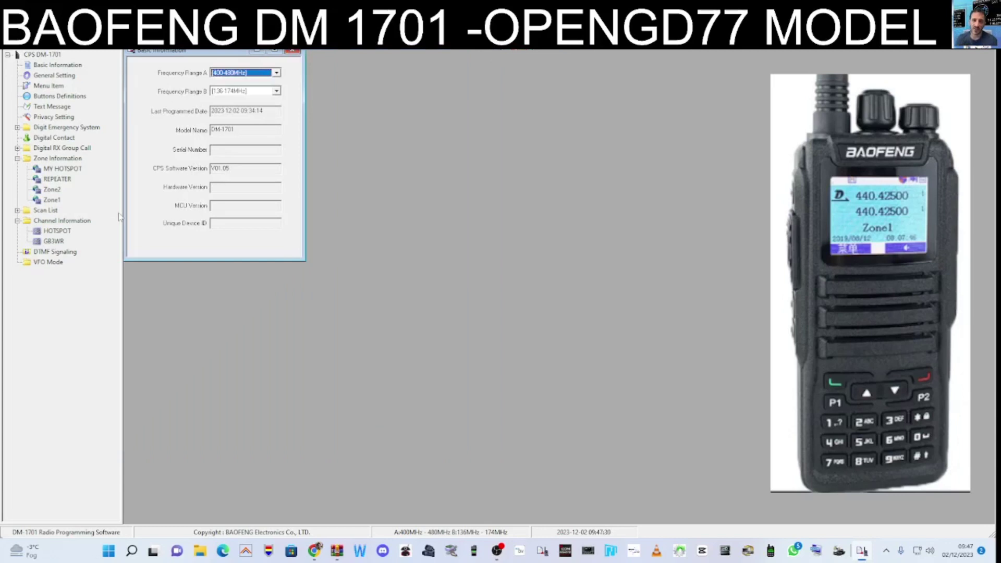
pyautogui.doubleClick(57, 180)
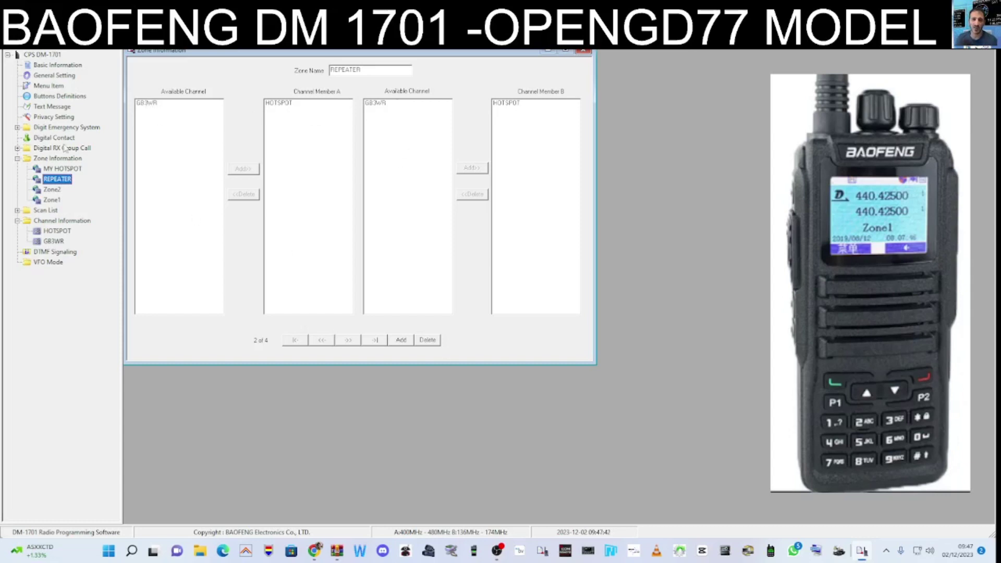
pyautogui.click(151, 104)
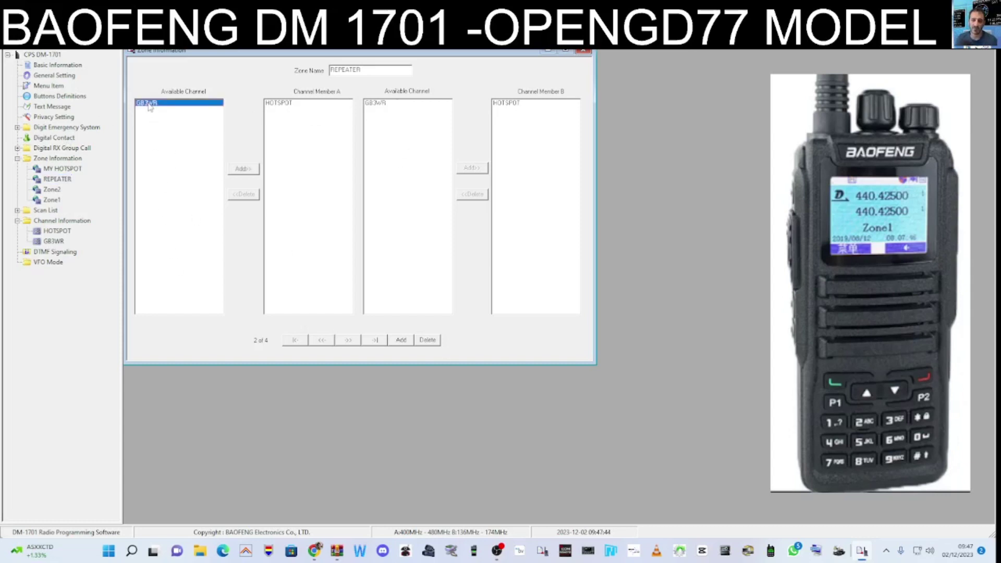
pyautogui.click(238, 169)
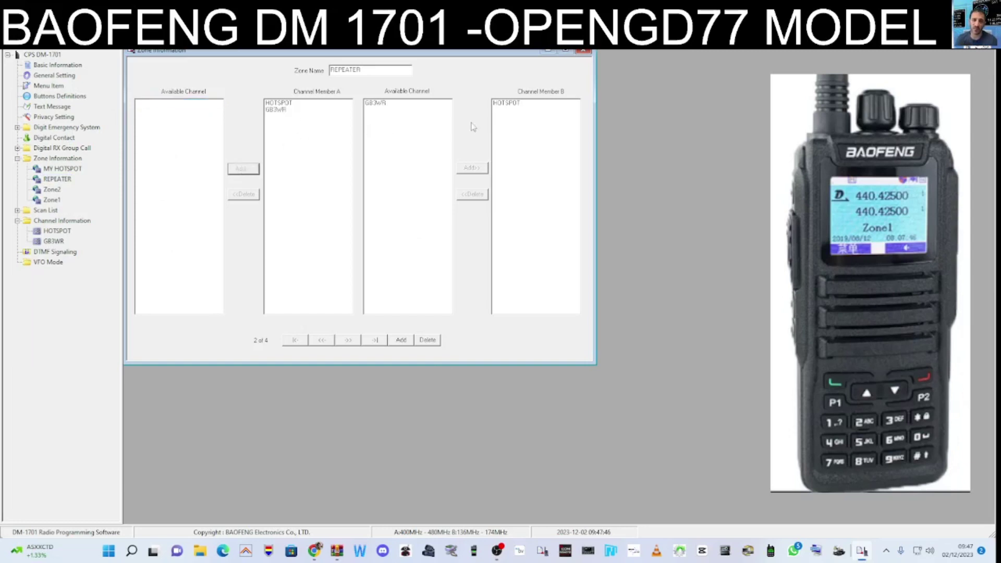
pyautogui.click(378, 107)
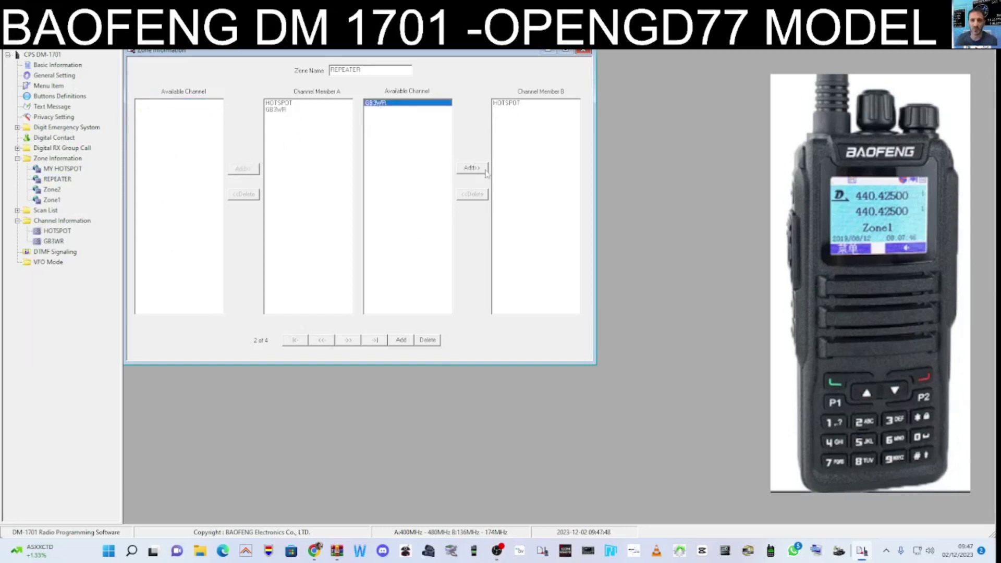
pyautogui.click(480, 169)
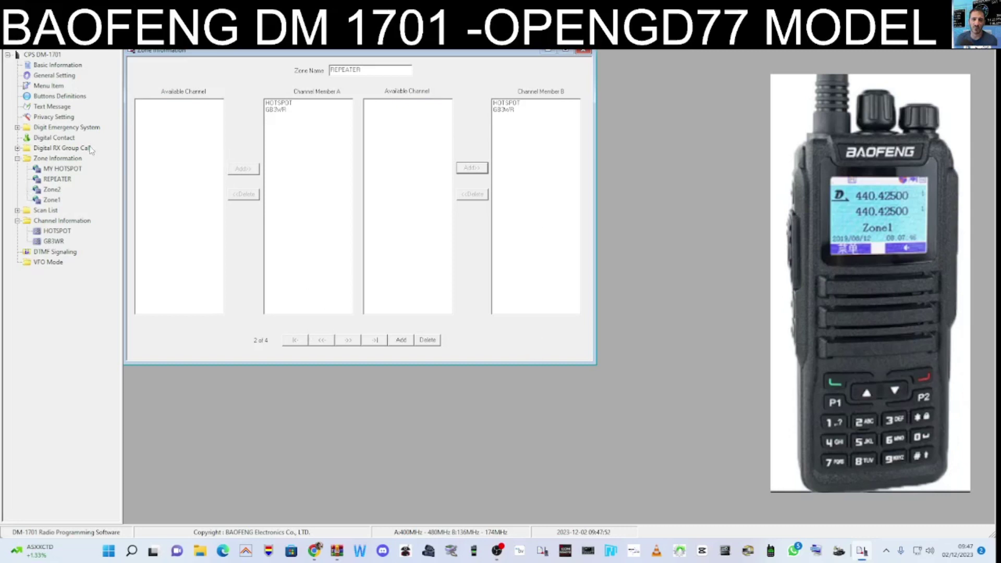
pyautogui.click(58, 180)
pyautogui.click(58, 170)
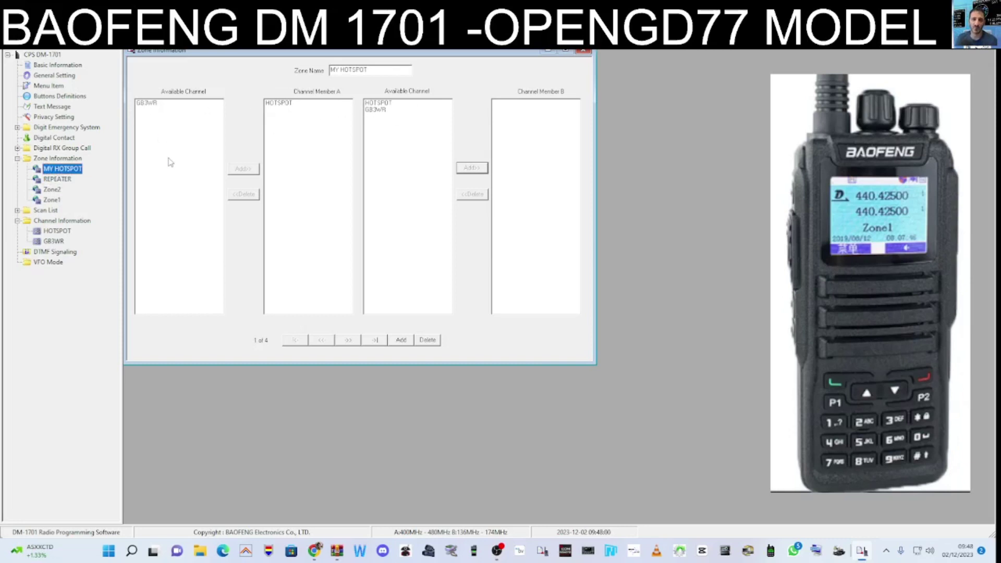
# Change Zone2's name to SIMPLEX ANA and close the zone window
pyautogui.click(52, 190)
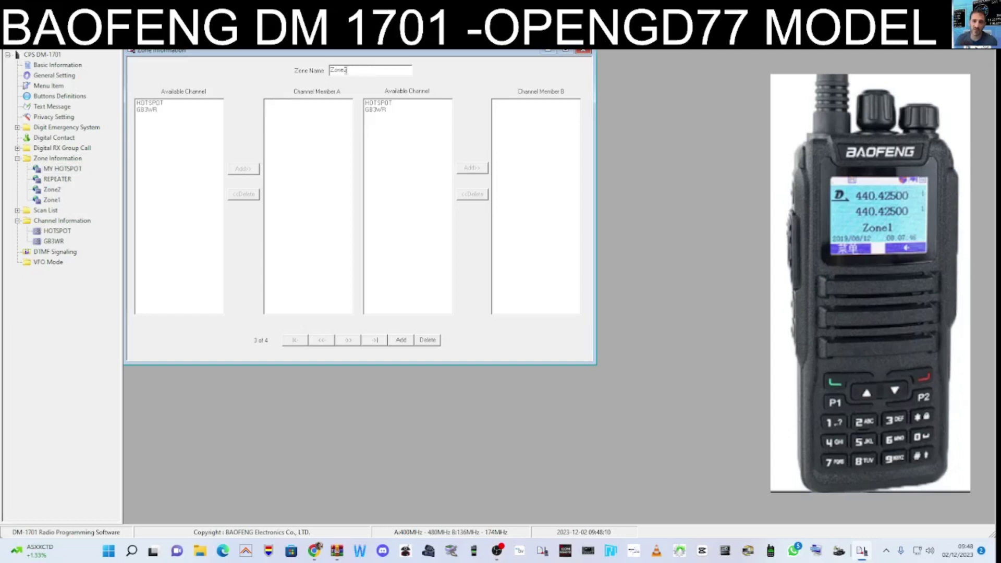
pyautogui.doubleClick(338, 70)
pyautogui.write('S')
pyautogui.write('IMPLEX ANA')
pyautogui.click(584, 51)
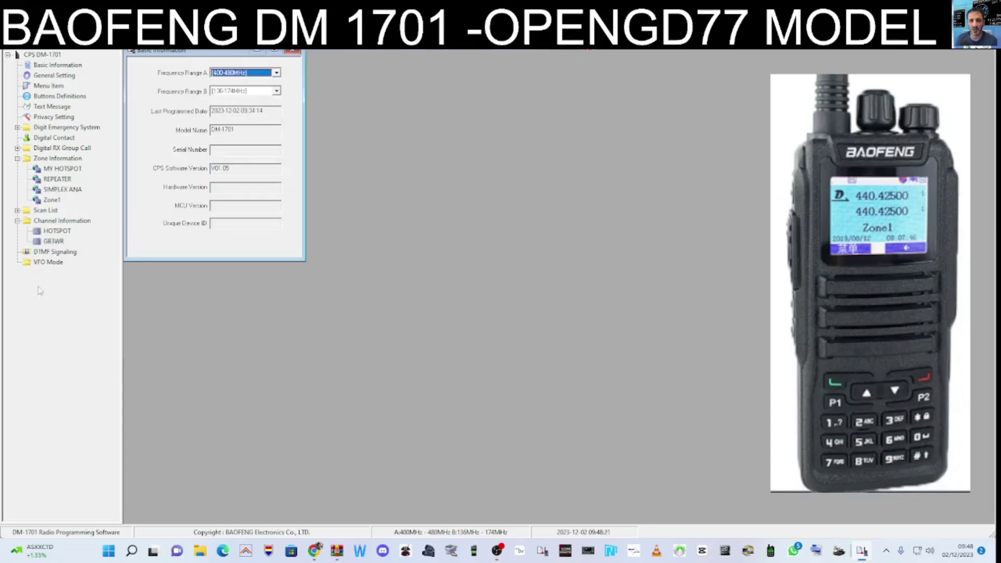
# Review the GB3WR channel and the SIMPLEX ANA zone settings
pyautogui.doubleClick(55, 242)
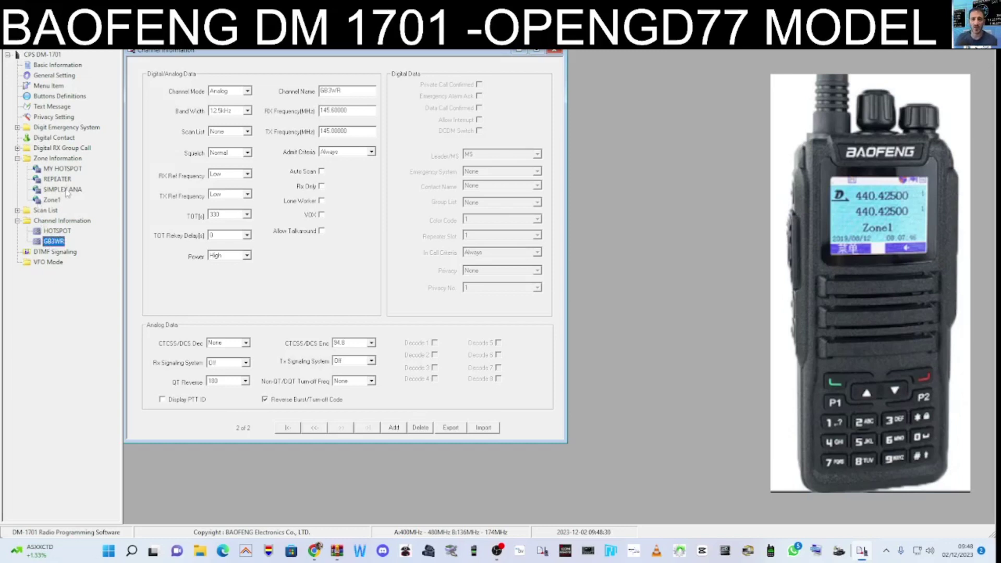
pyautogui.doubleClick(62, 190)
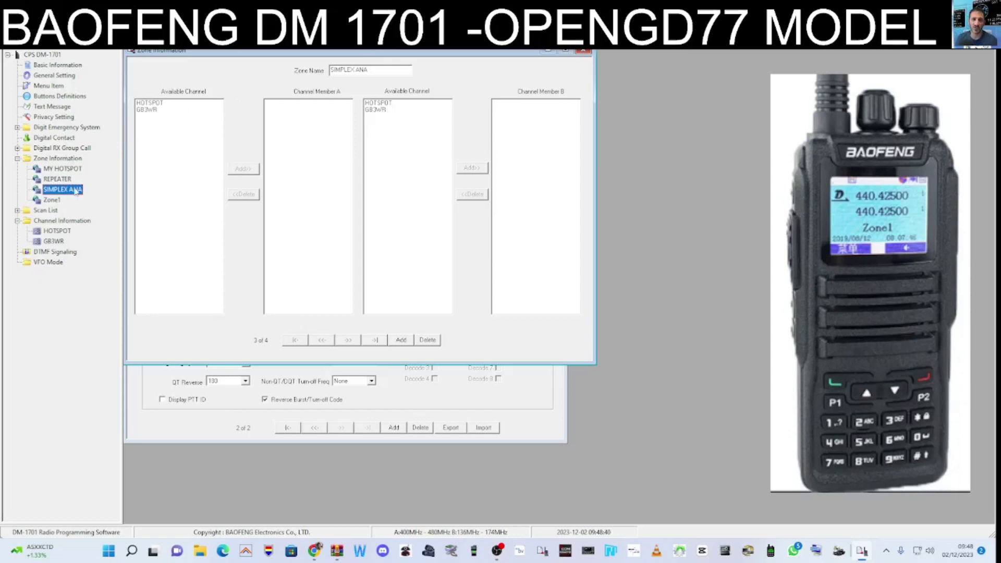
pyautogui.click(70, 223)
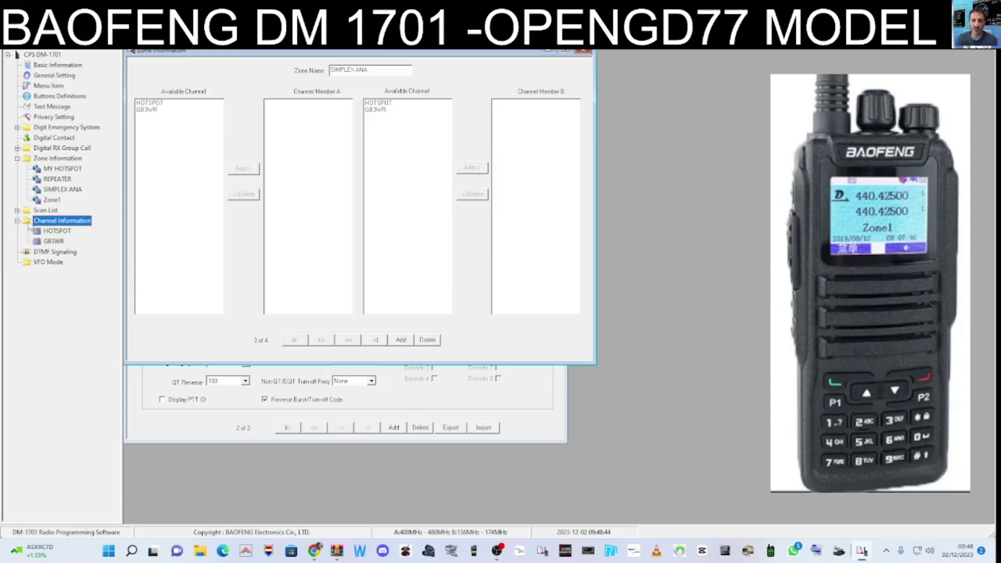
# Add a new channel named S20 with RX and TX at 145.50000 MHz
pyautogui.rightClick(30, 223)
pyautogui.click(39, 229)
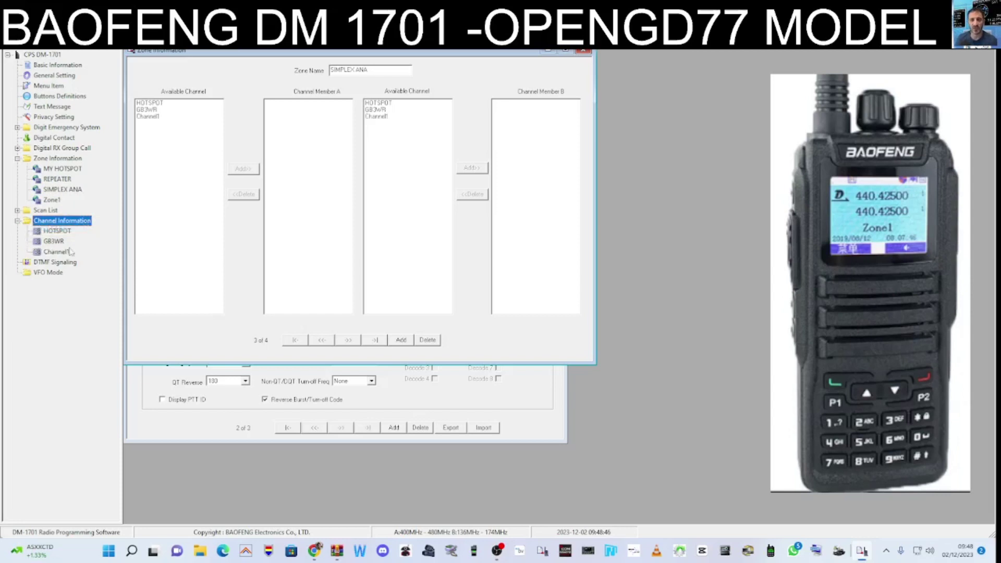
pyautogui.click(57, 253)
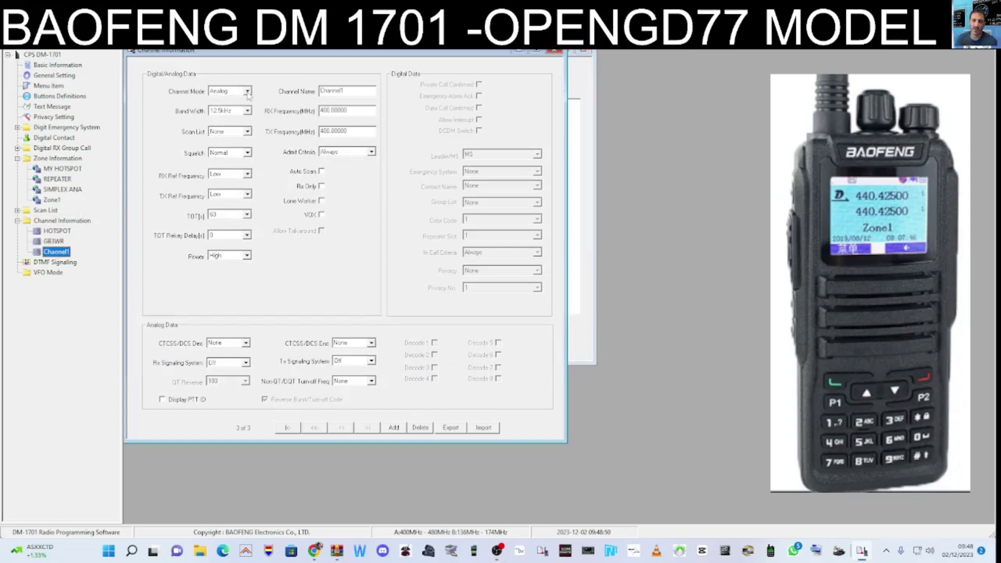
pyautogui.doubleClick(339, 91)
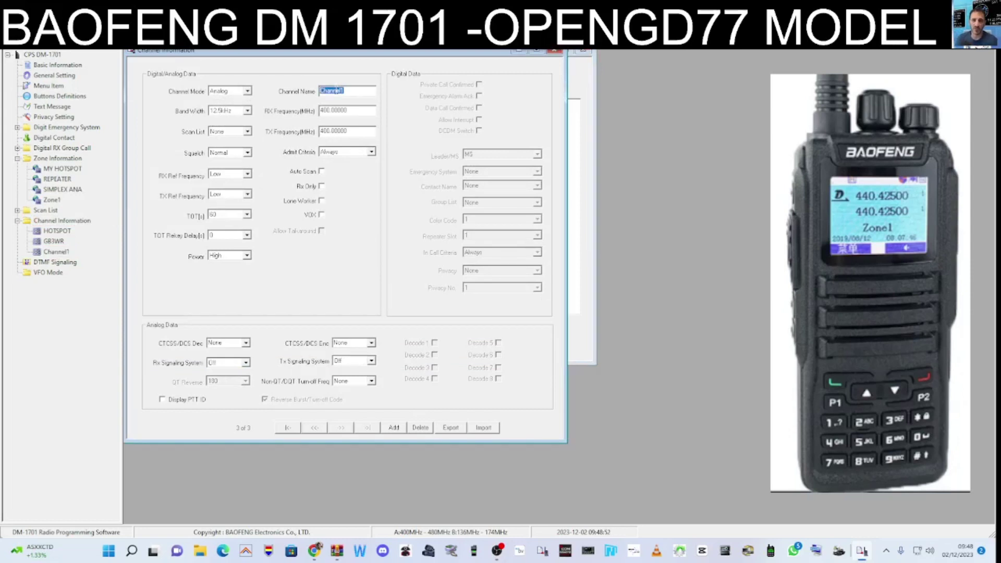
pyautogui.write('S20')
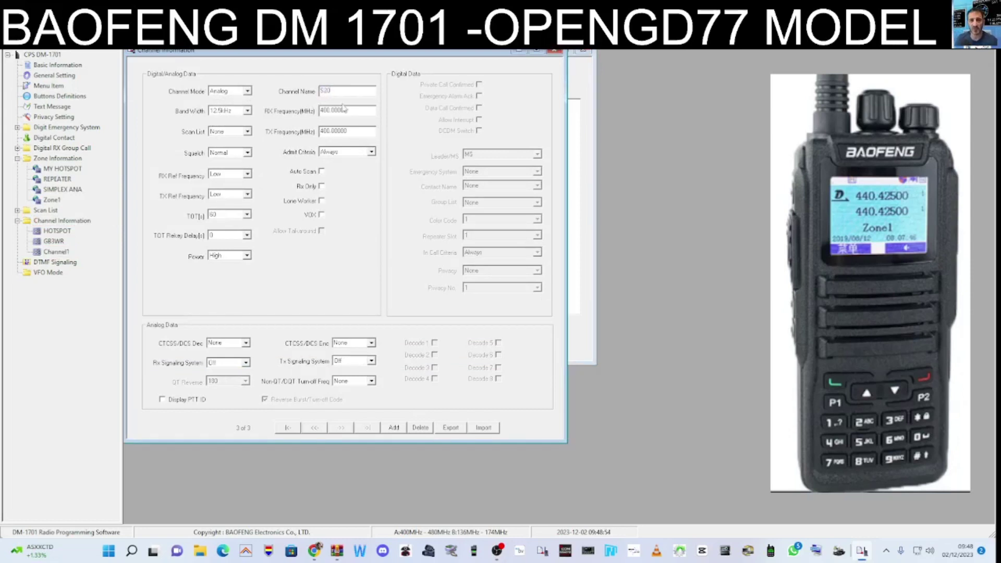
pyautogui.doubleClick(348, 110)
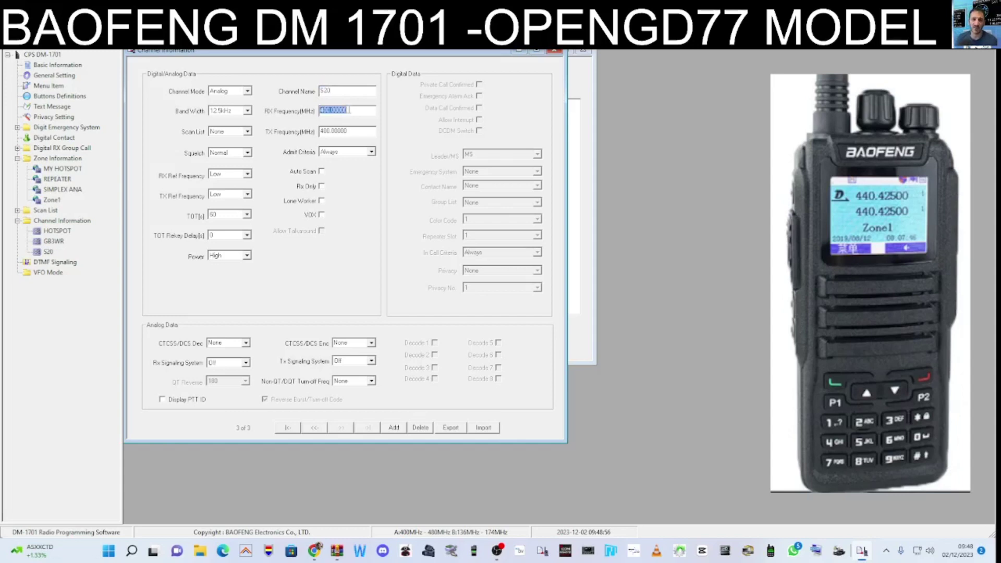
pyautogui.write('145')
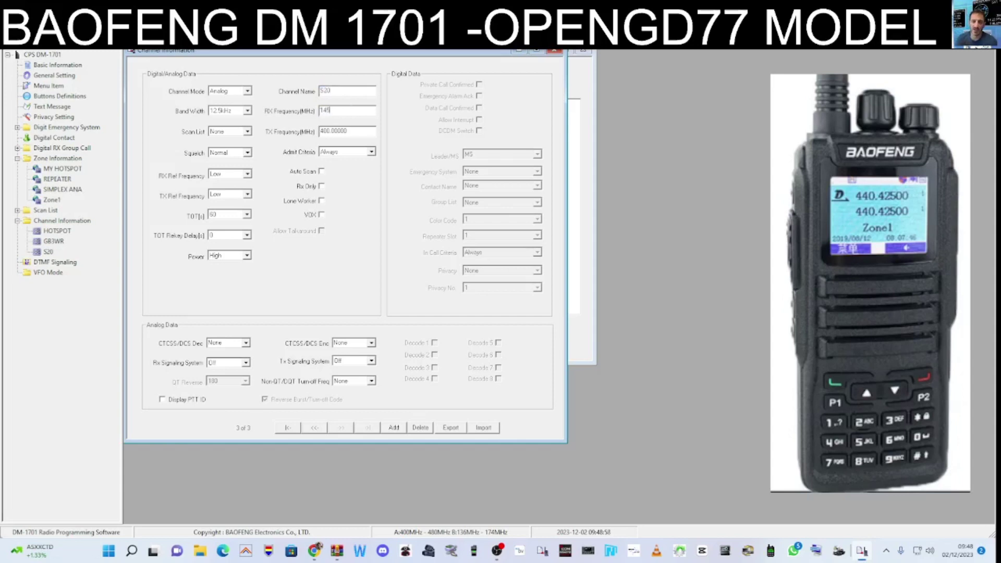
pyautogui.write('.500')
pyautogui.click(353, 131)
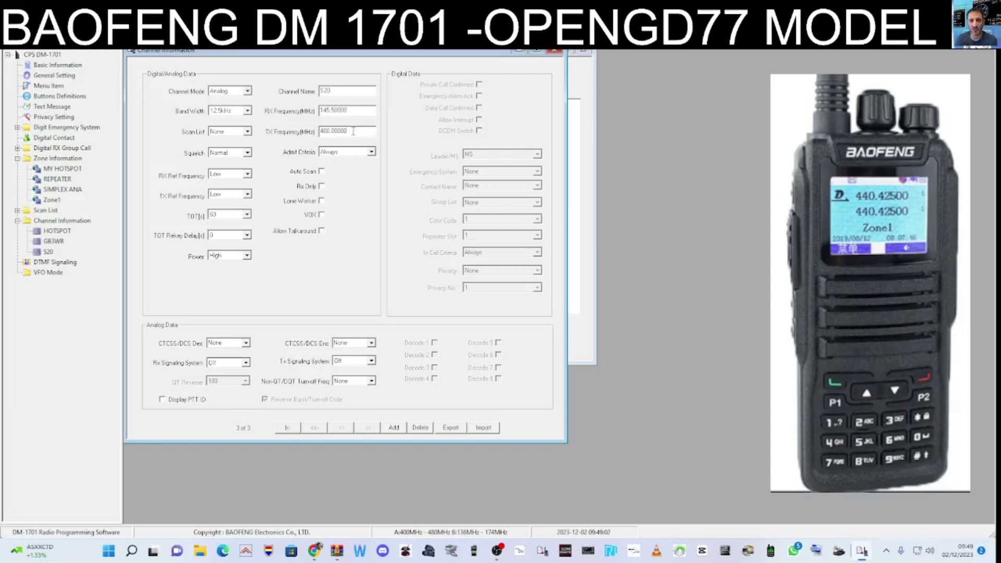
pyautogui.press('BackSpace')
pyautogui.press('BackSpace')
pyautogui.press('BackSpace')
pyautogui.press('BackSpace')
pyautogui.press('BackSpace')
pyautogui.press('BackSpace')
pyautogui.press('BackSpace')
pyautogui.press('BackSpace')
# Set S20's time-out timer to 165 and open the SIMPLEX ANA zone
pyautogui.click(246, 255)
pyautogui.click(246, 256)
pyautogui.click(246, 255)
pyautogui.click(247, 214)
pyautogui.click(247, 215)
pyautogui.click(225, 271)
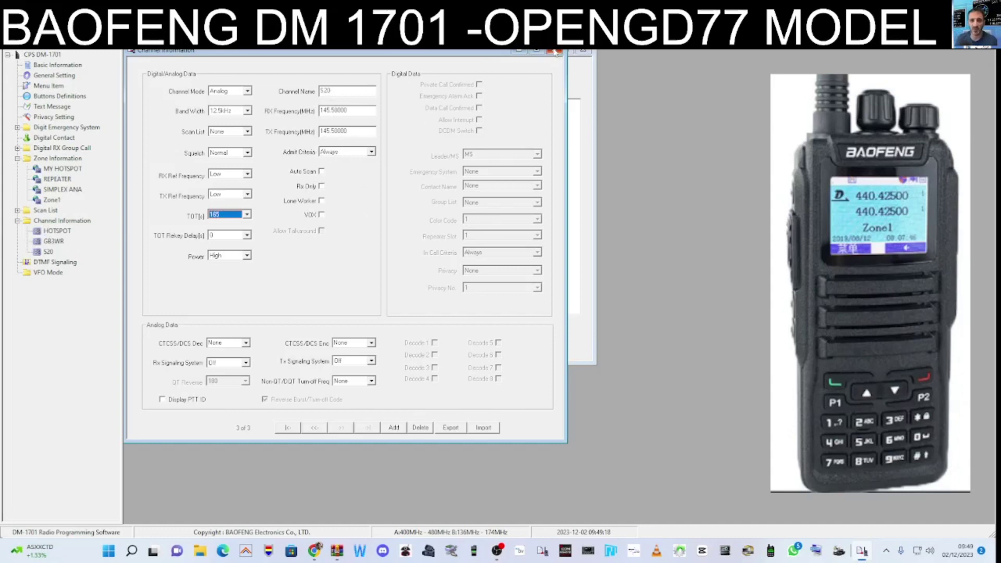
pyautogui.doubleClick(68, 191)
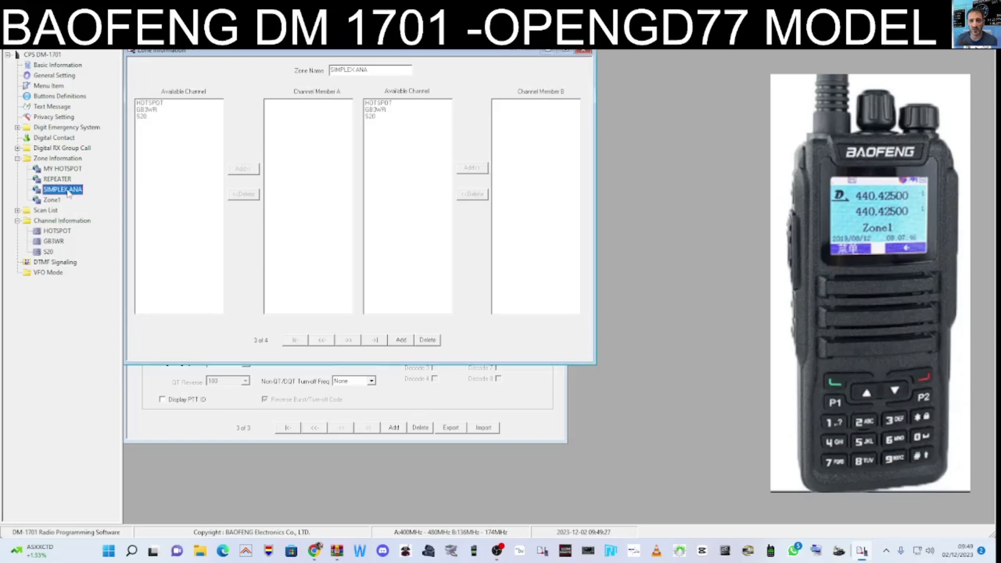
# Add S20 to Channel Member A and B of SIMPLEX ANA and close the zone
pyautogui.click(143, 118)
pyautogui.click(243, 168)
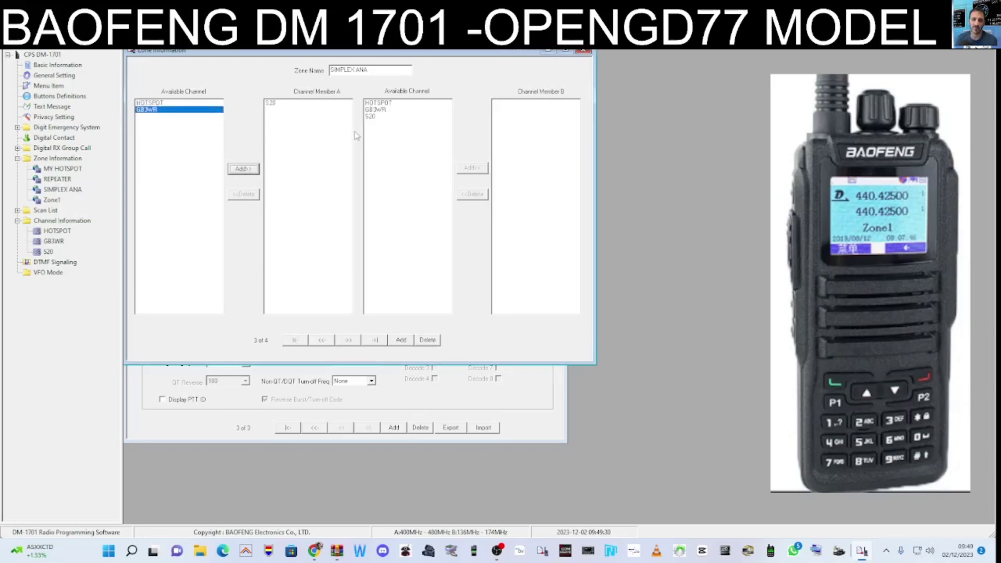
pyautogui.click(369, 118)
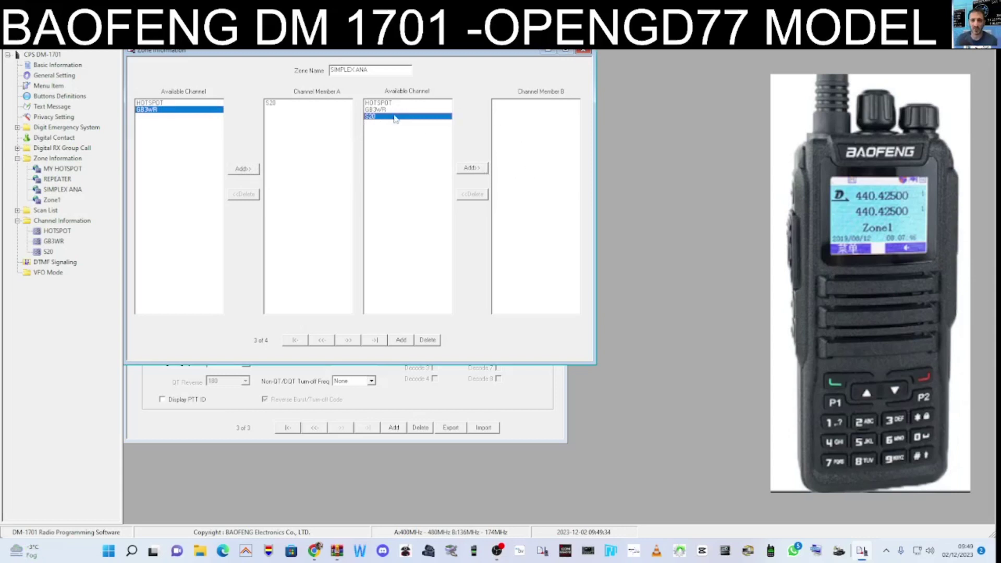
pyautogui.click(479, 171)
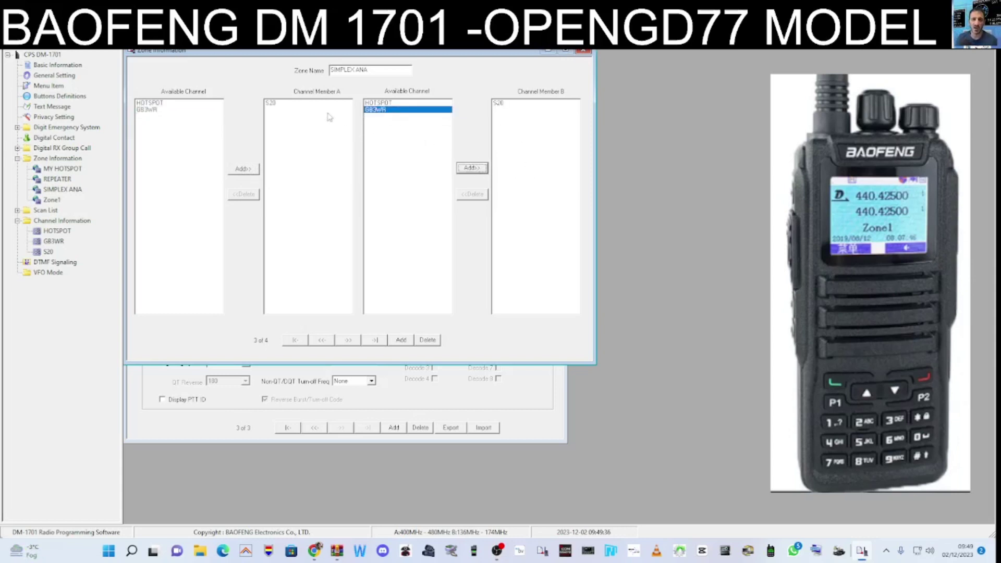
pyautogui.click(588, 51)
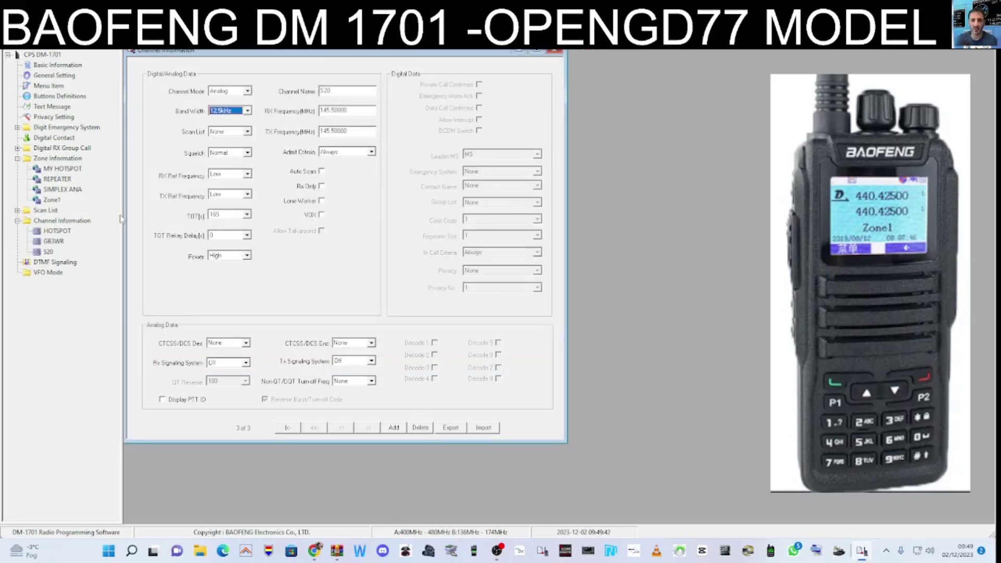
# Check the SIMPLEX ANA, REPEATER and MY HOTSPOT zones, then open the HOTSPOT channel
pyautogui.doubleClick(65, 191)
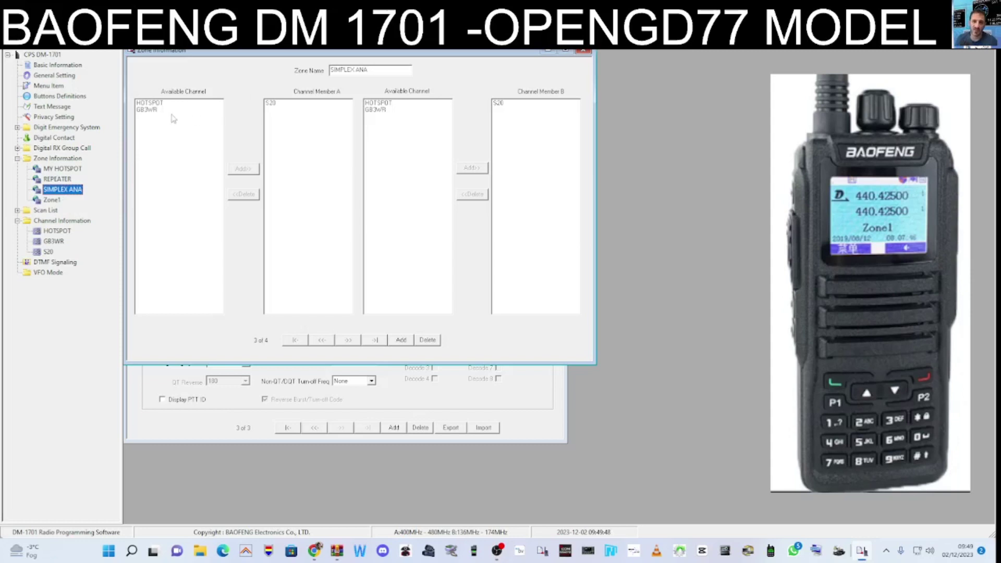
pyautogui.click(62, 180)
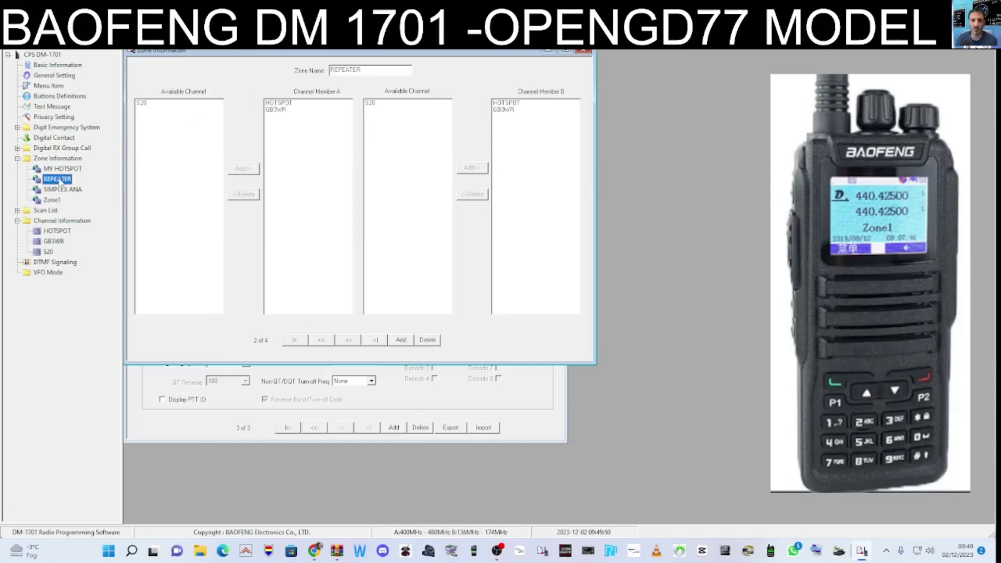
pyautogui.click(67, 169)
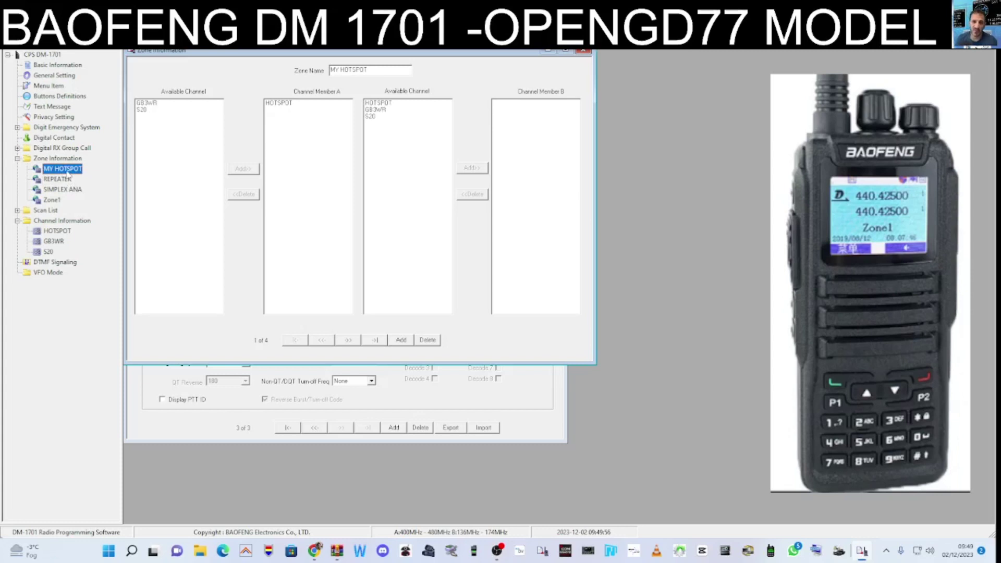
pyautogui.doubleClick(60, 233)
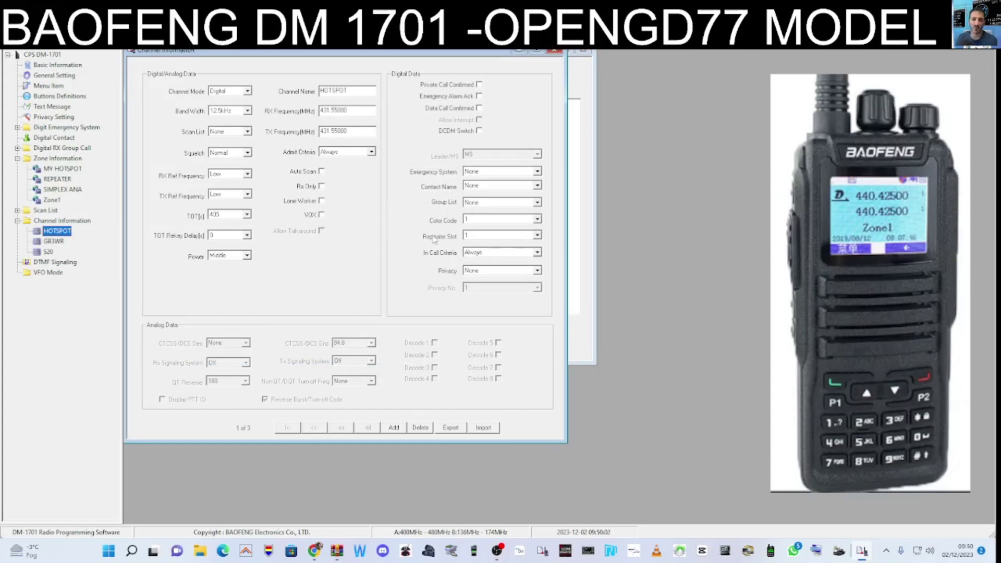
# Set HOTSPOT's repeater slot to 2 and keep colour code 1
pyautogui.click(537, 236)
pyautogui.click(491, 255)
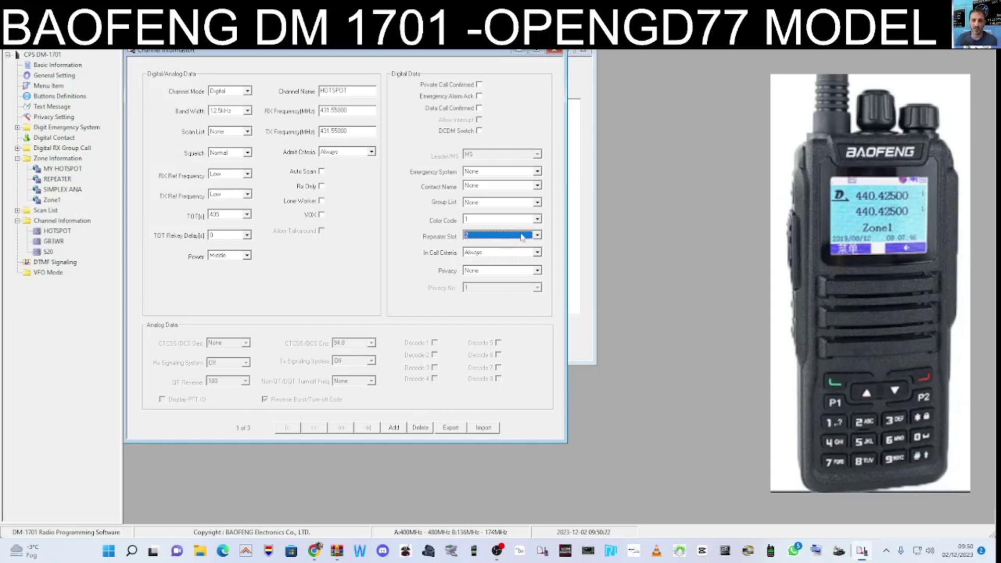
pyautogui.click(537, 219)
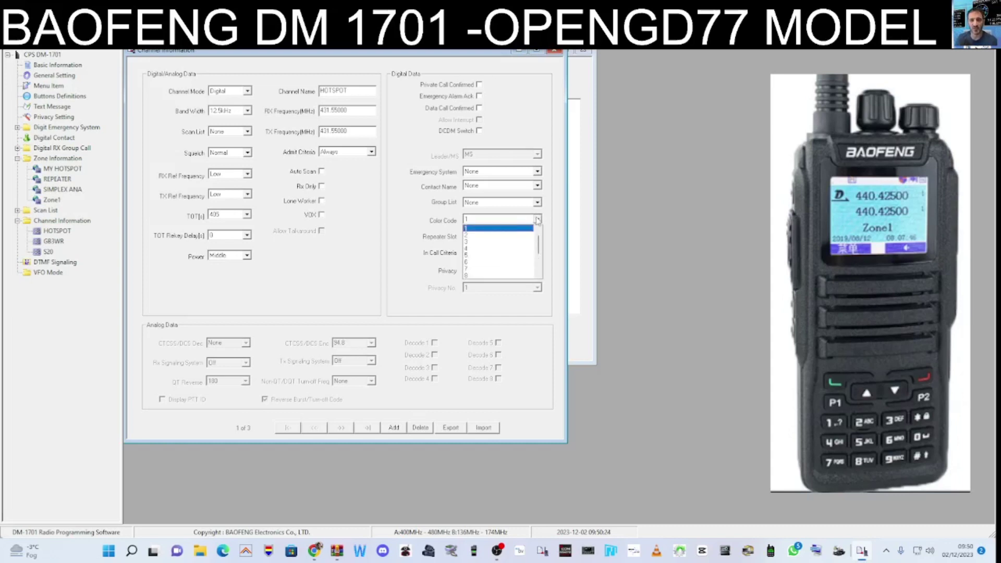
pyautogui.click(537, 220)
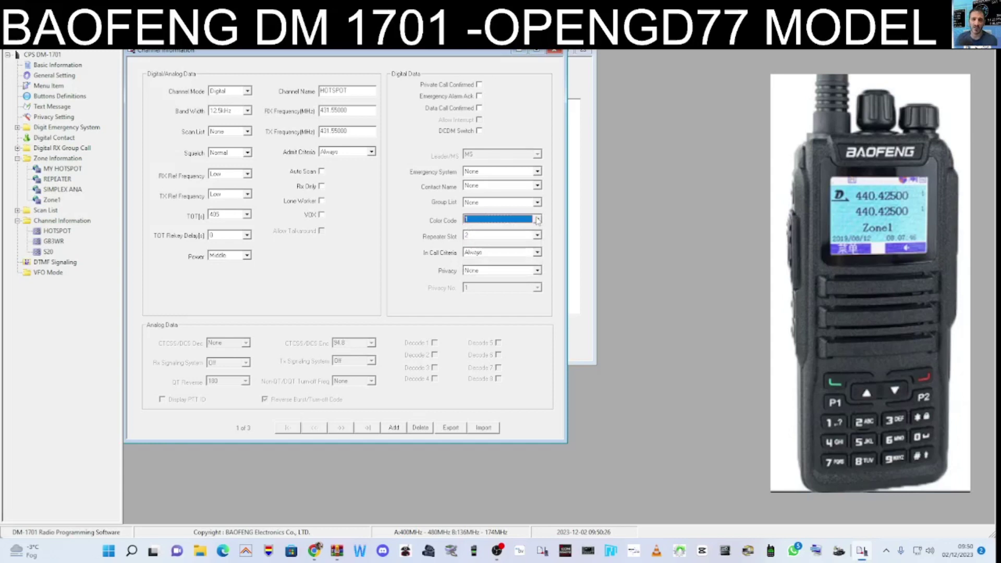
pyautogui.click(538, 219)
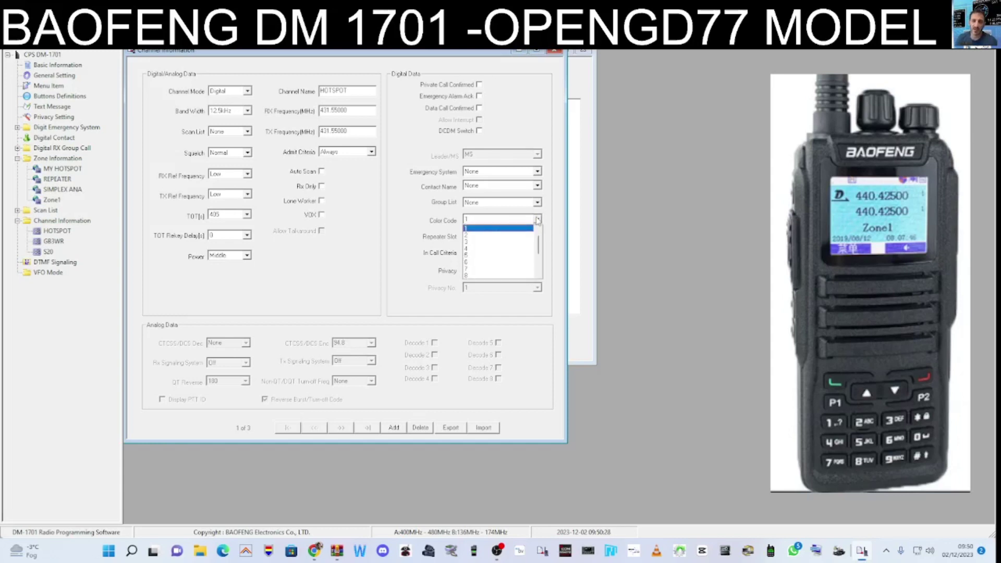
pyautogui.click(538, 220)
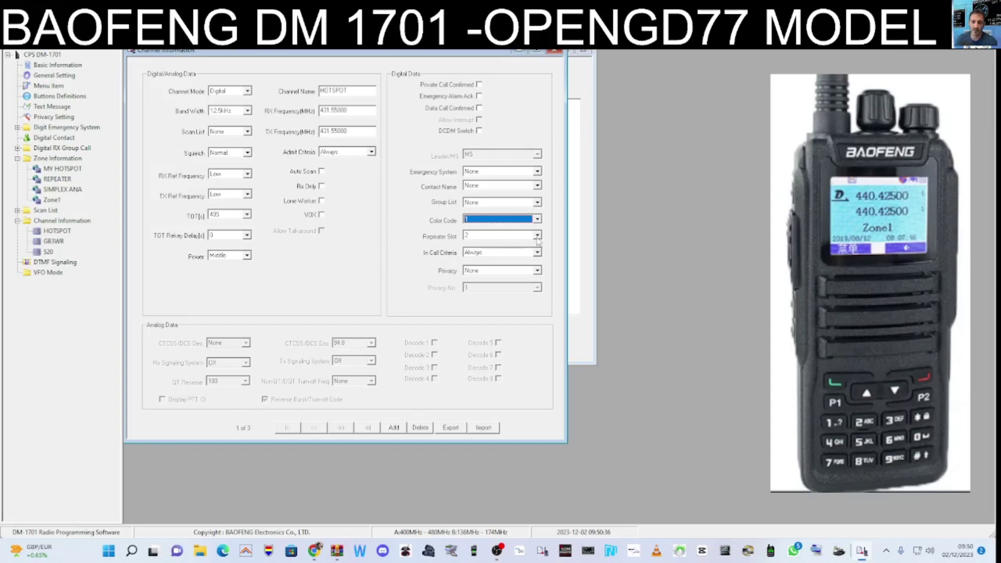
pyautogui.click(537, 219)
pyautogui.click(537, 219)
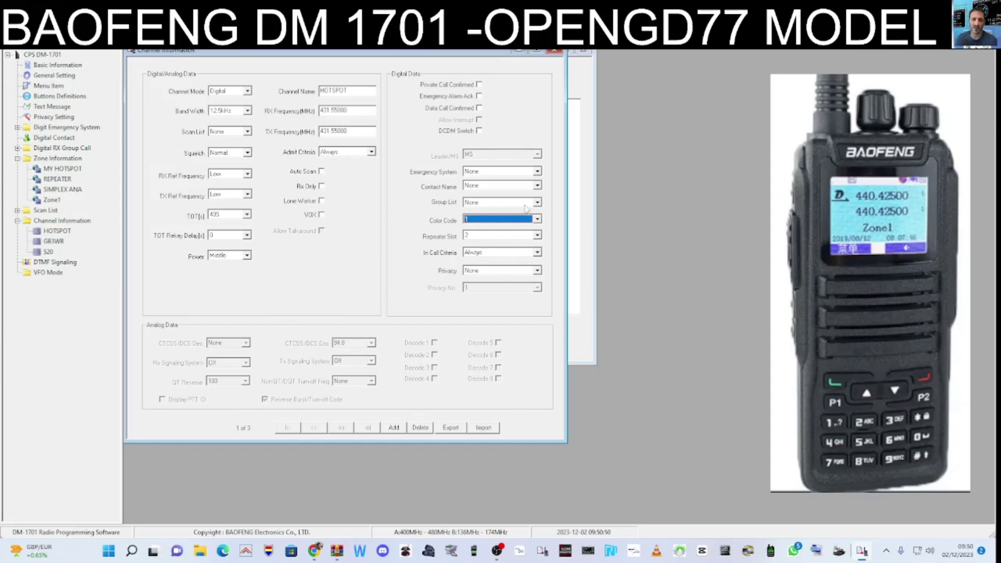
# Choose WW as HOTSPOT's contact and show the digital contact list
pyautogui.click(537, 187)
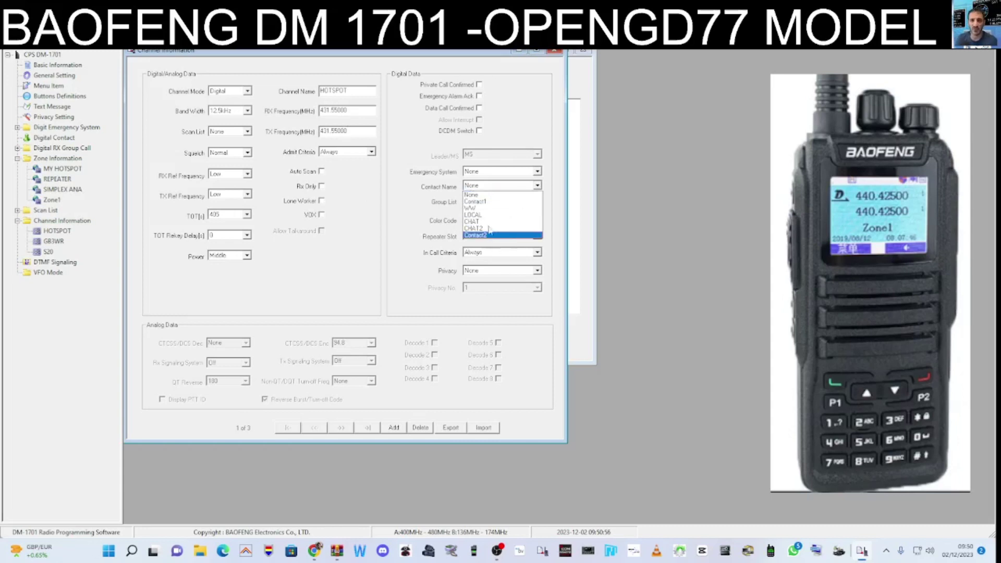
pyautogui.click(484, 208)
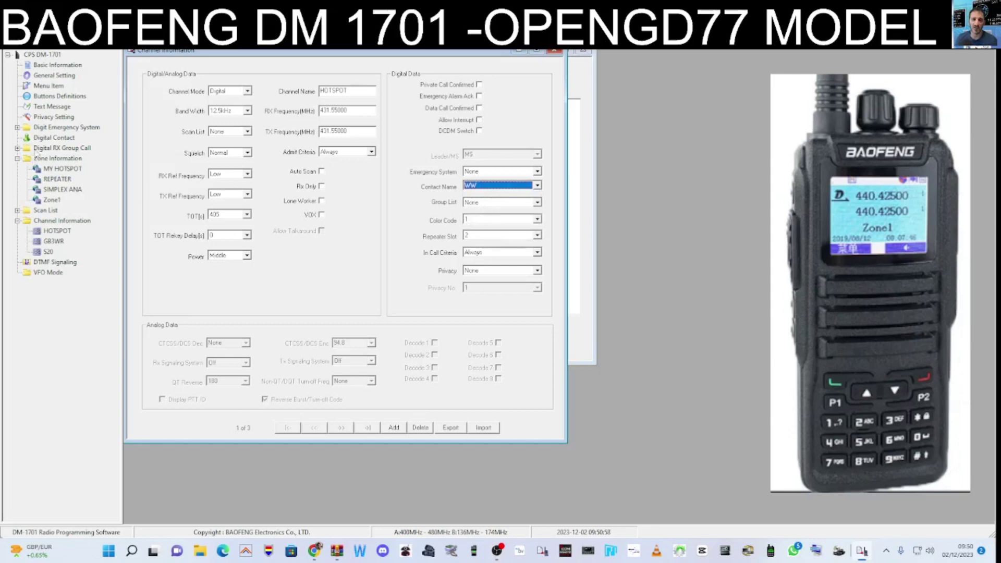
pyautogui.doubleClick(49, 139)
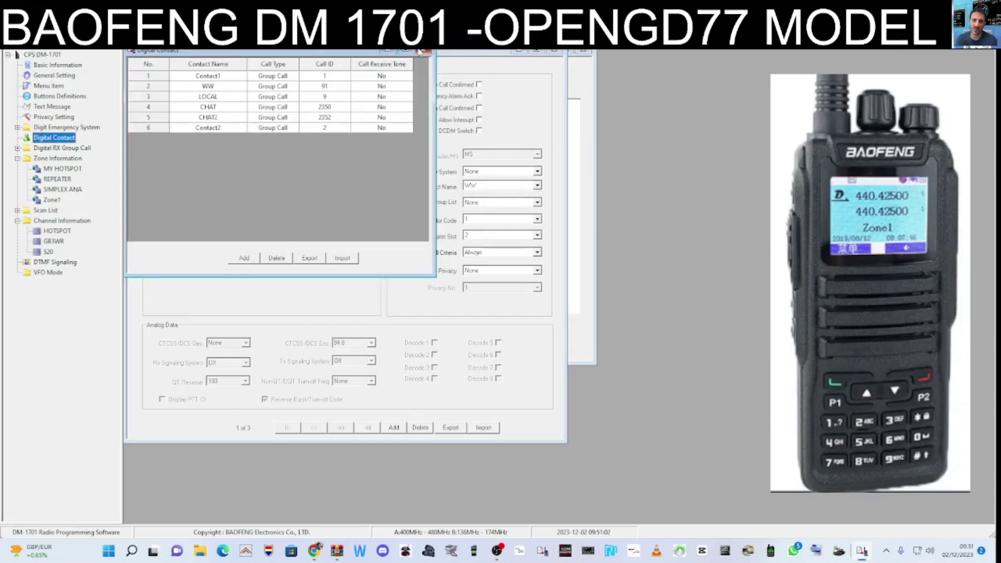
# Close the Digital Contact window to return to the HOTSPOT channel
pyautogui.click(423, 51)
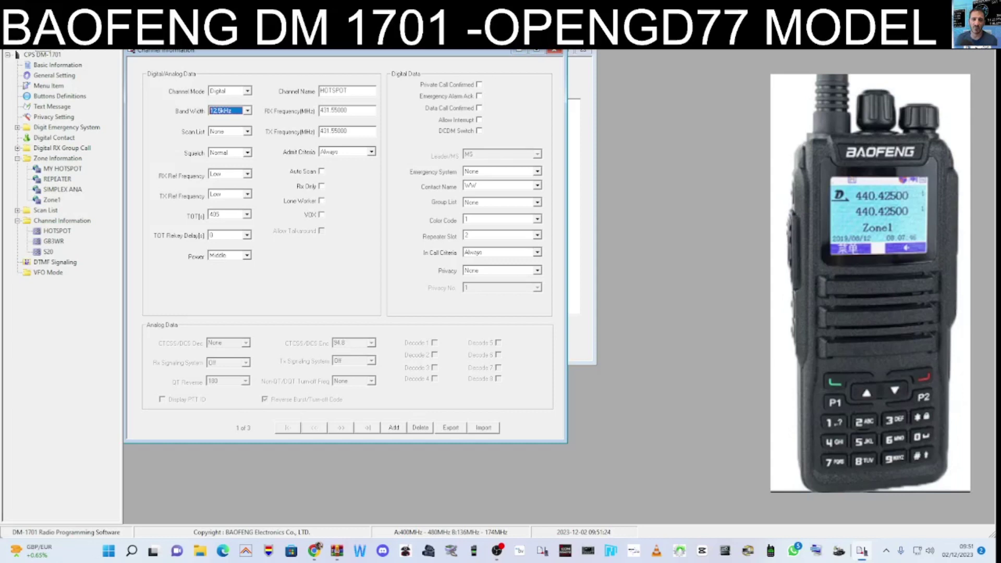
# Save the codeplug under the new file name DM1701 in Downloads
pyautogui.hotkey('ctrl', 's')
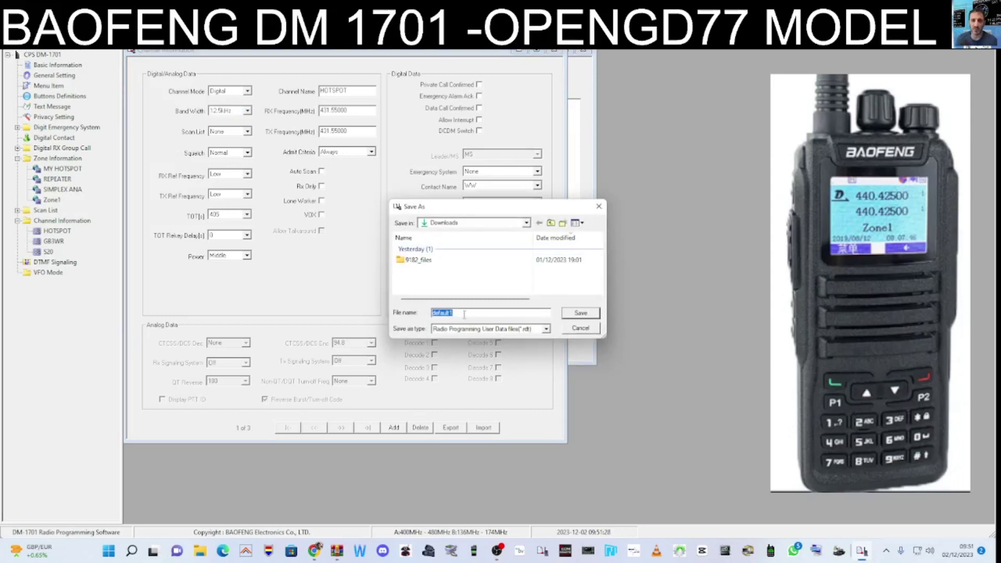
pyautogui.write('DM 1')
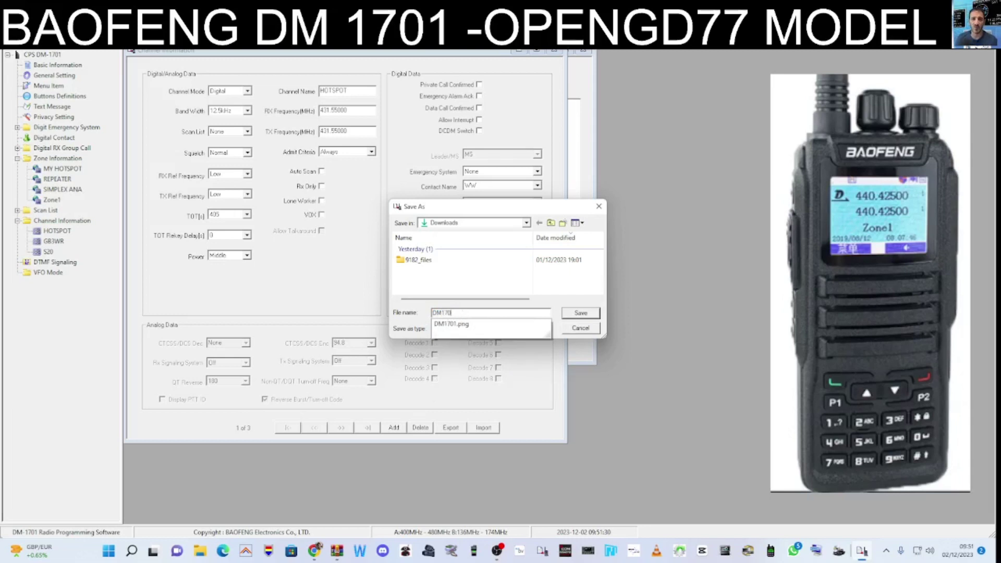
pyautogui.write('701')
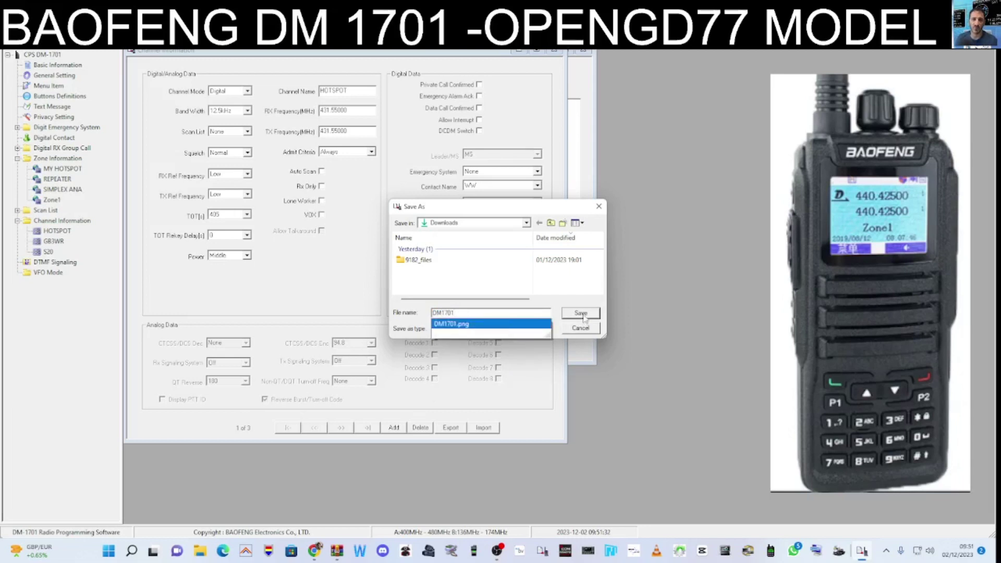
pyautogui.click(581, 313)
pyautogui.hotkey('alt', 'f')
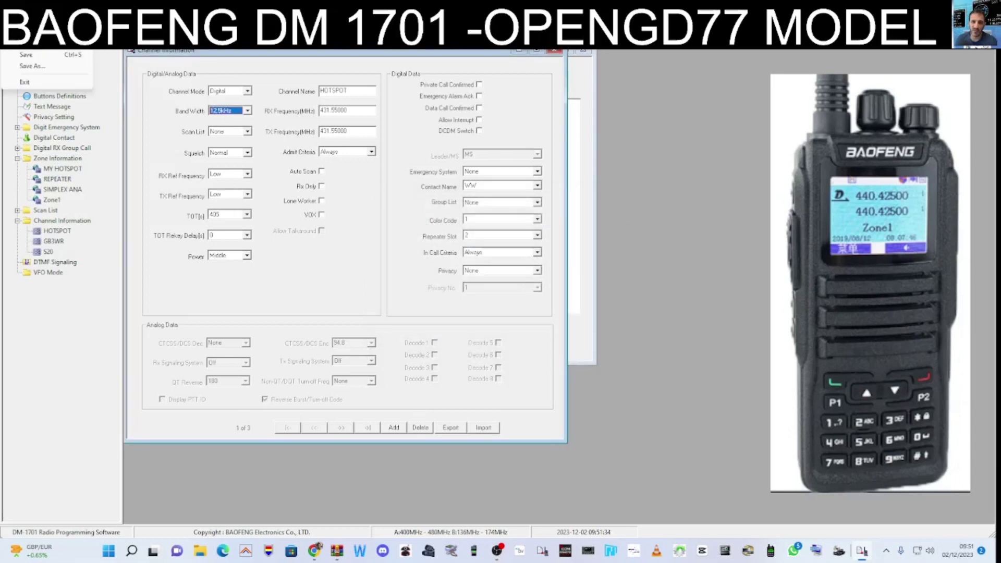
pyautogui.press('Right')
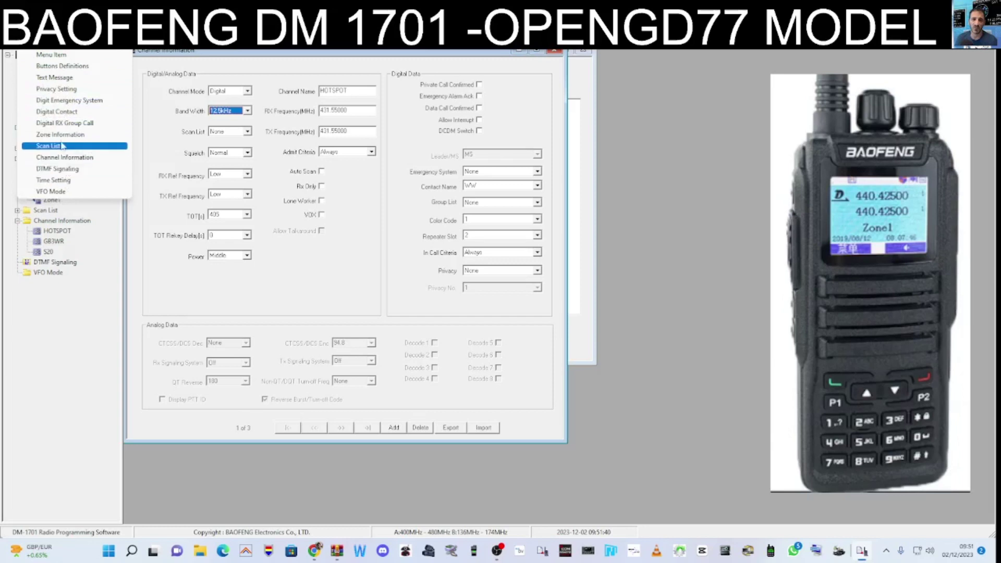
# Confirm HOTSPOT keeps colour code 1 and repeater slot 2, then show the digital contact list
pyautogui.moveTo(47, 42)
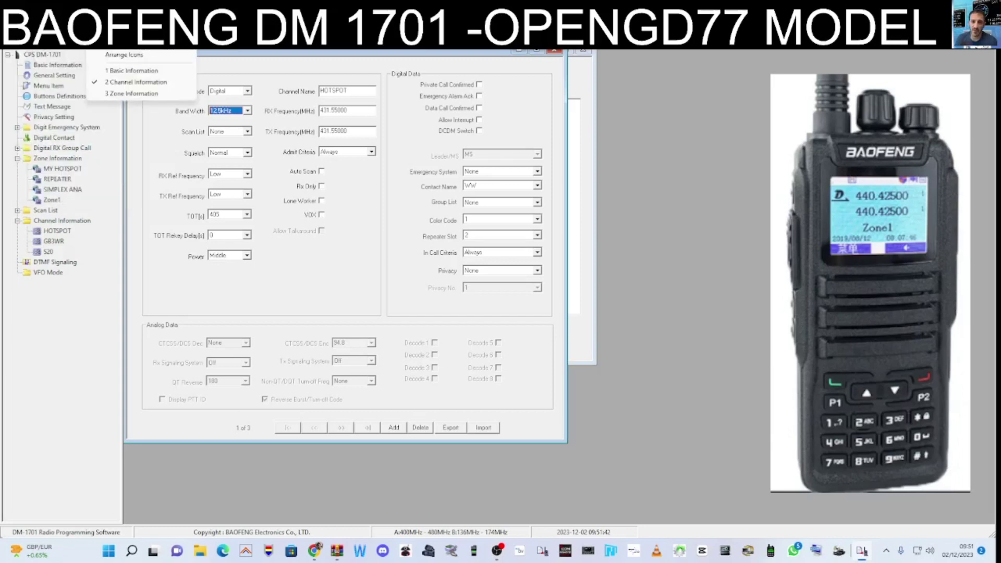
pyautogui.click(453, 89)
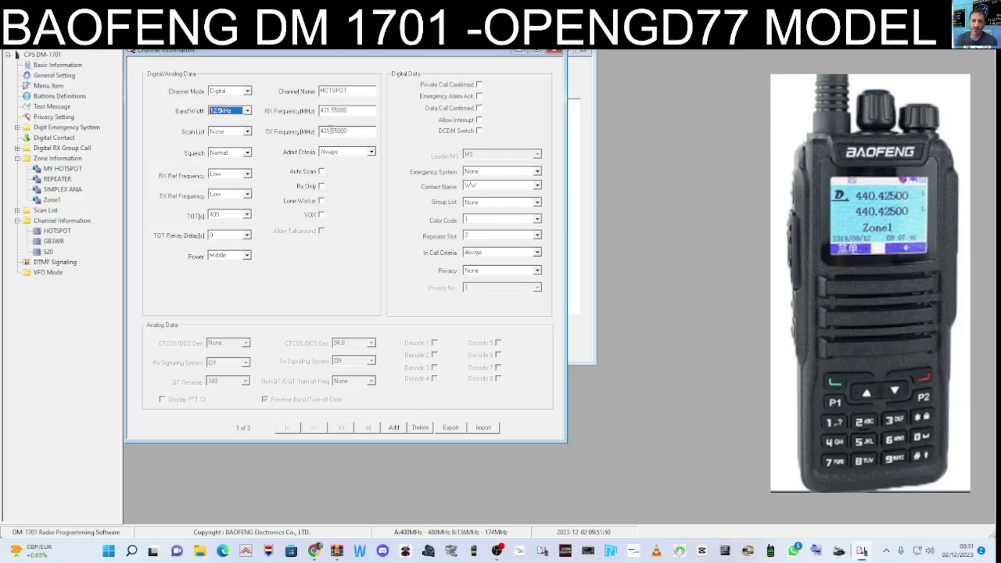
pyautogui.click(538, 186)
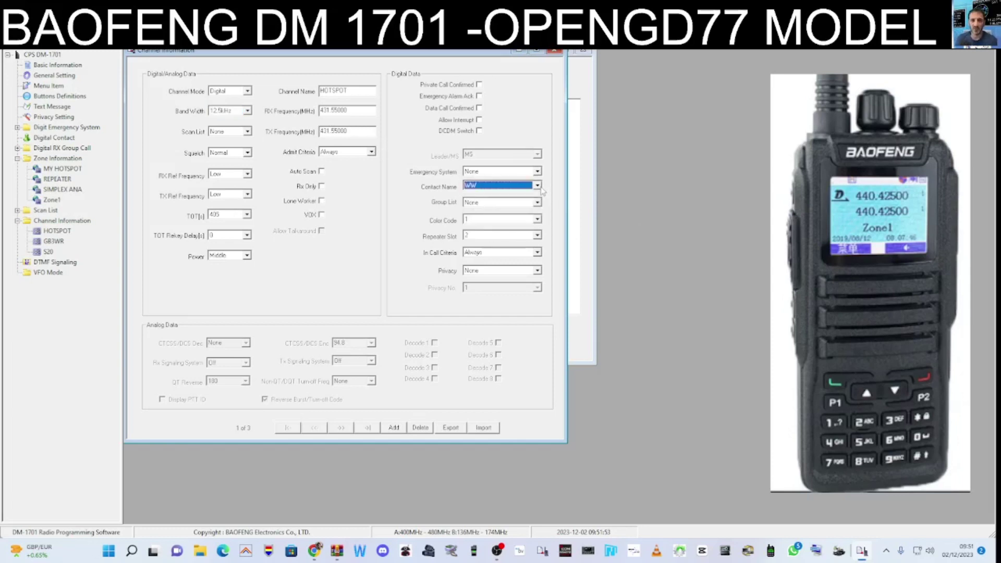
pyautogui.click(537, 219)
pyautogui.click(538, 228)
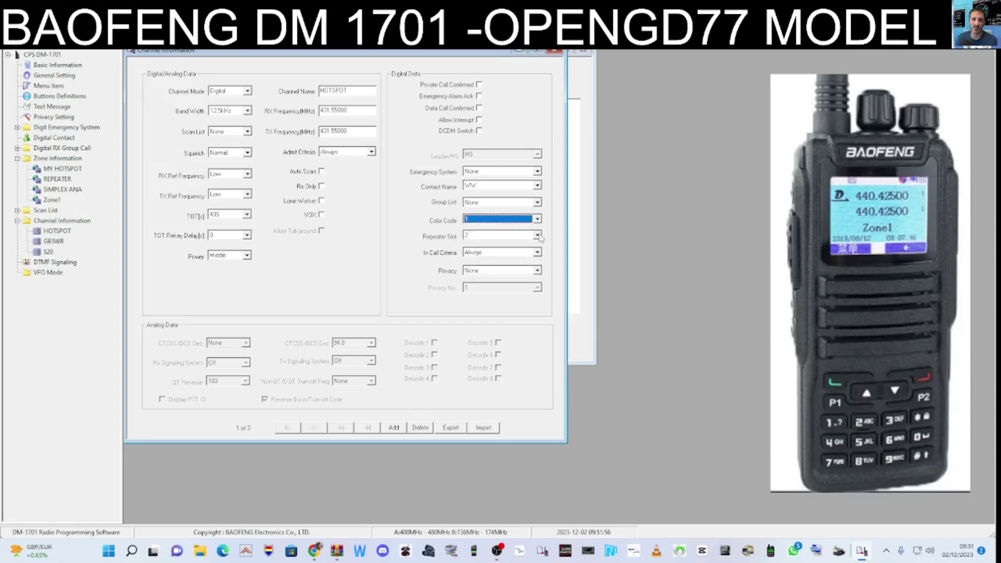
pyautogui.click(538, 236)
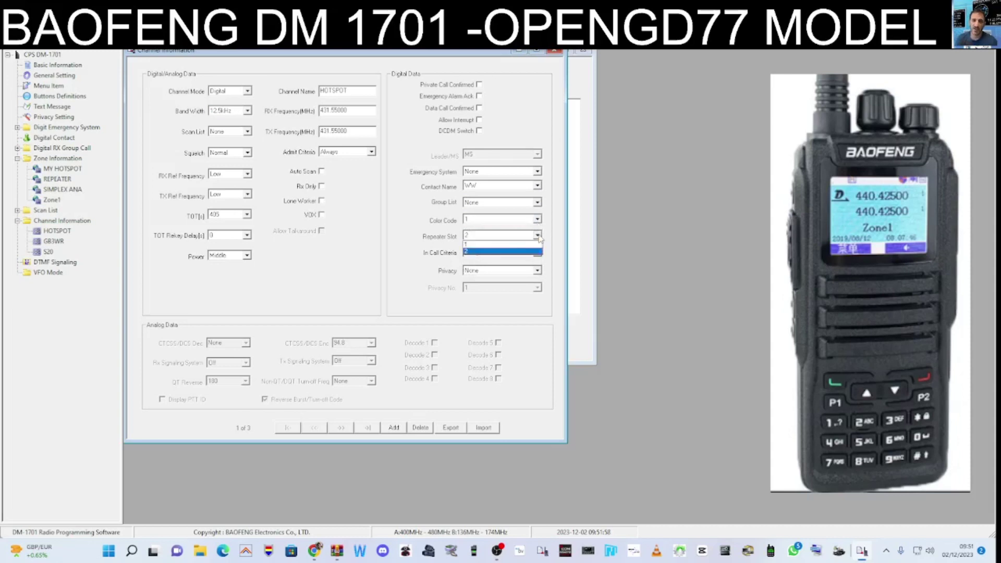
pyautogui.click(538, 236)
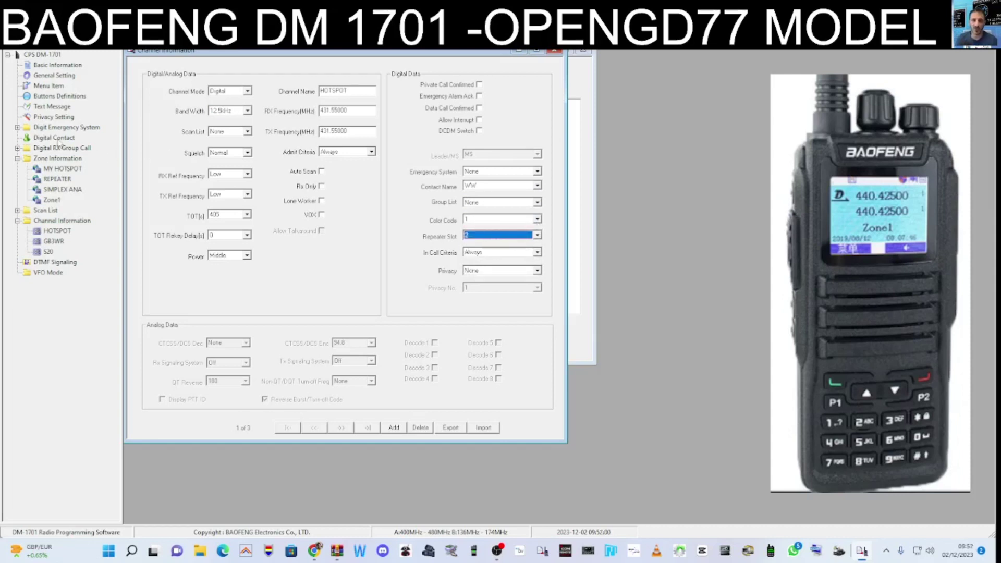
pyautogui.doubleClick(59, 141)
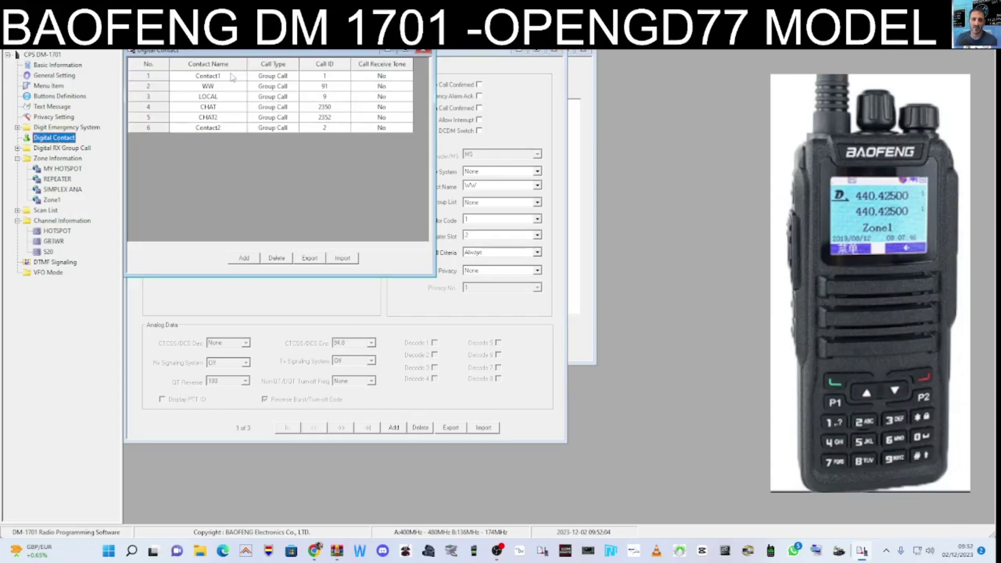
# Move through Zone Information and DTMF Signaling in the tree to the VFO Mode page
pyautogui.click(61, 159)
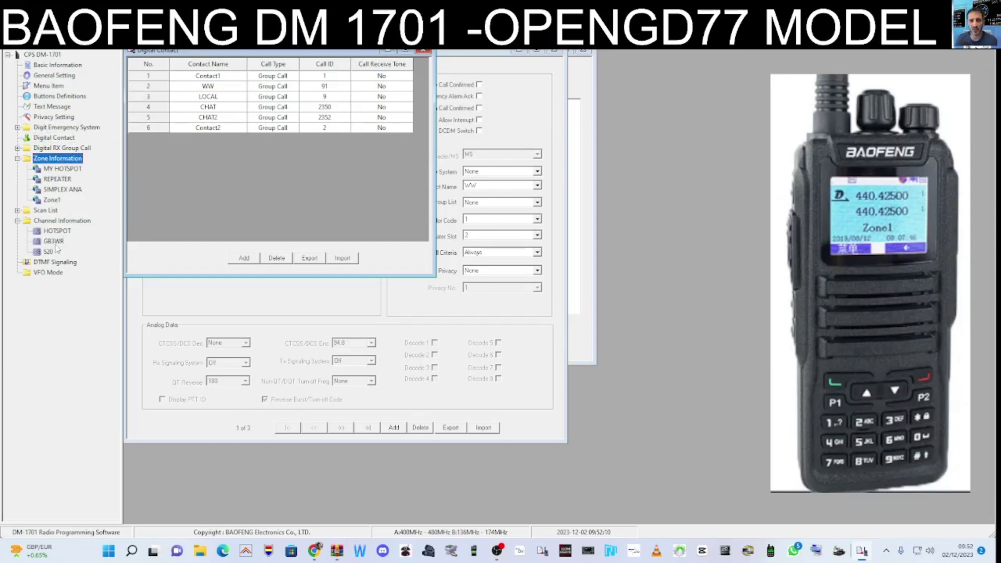
pyautogui.click(56, 263)
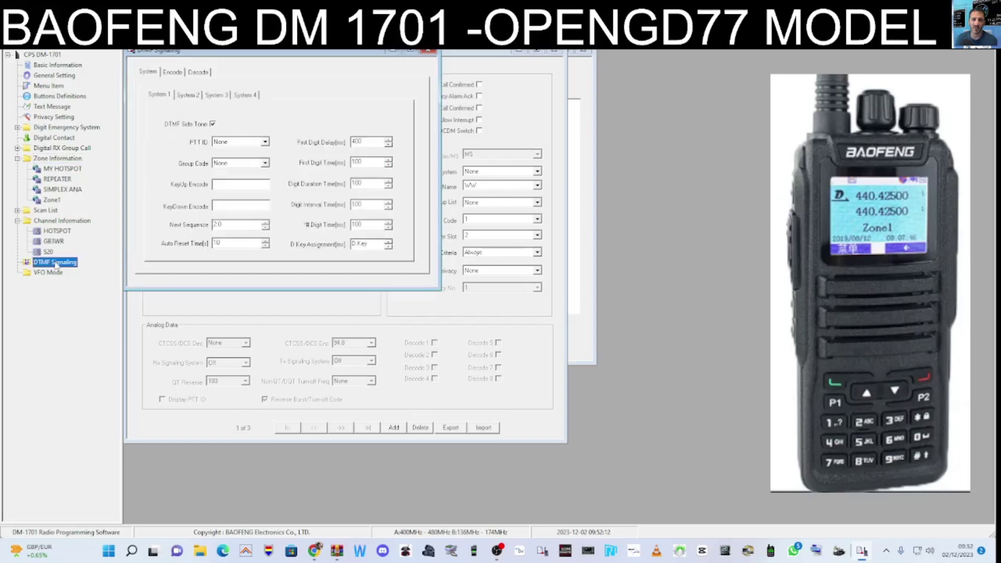
pyautogui.click(42, 275)
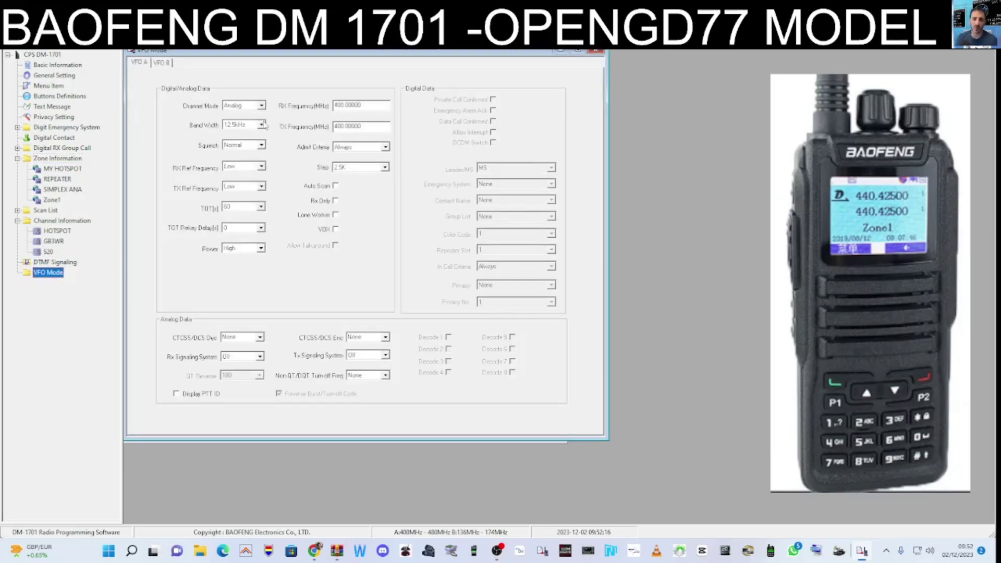
# Change VFO A's frequency to 434.55000 MHz with a 77.0 CTCSS encode tone
pyautogui.press('Tab')
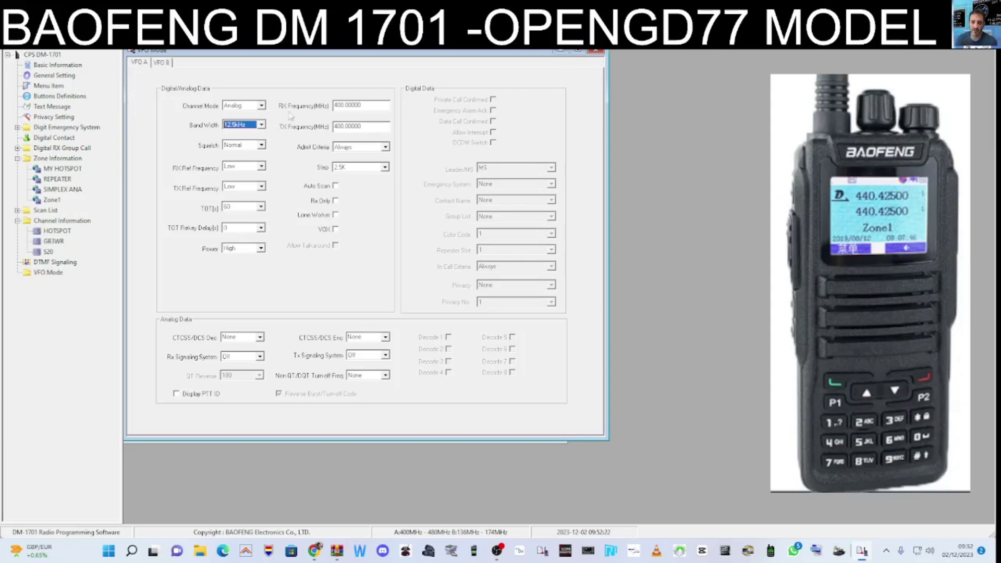
pyautogui.doubleClick(359, 105)
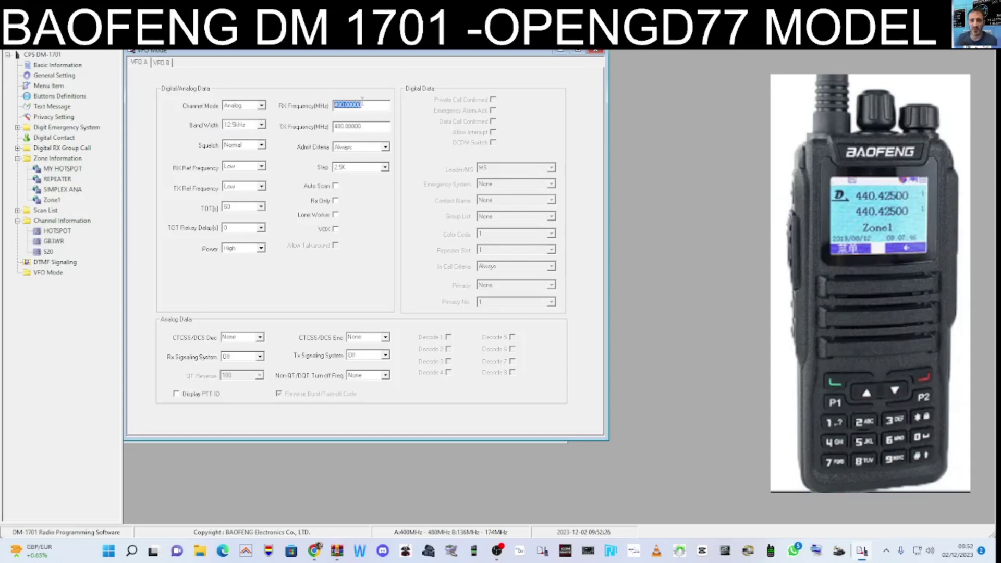
pyautogui.write('434')
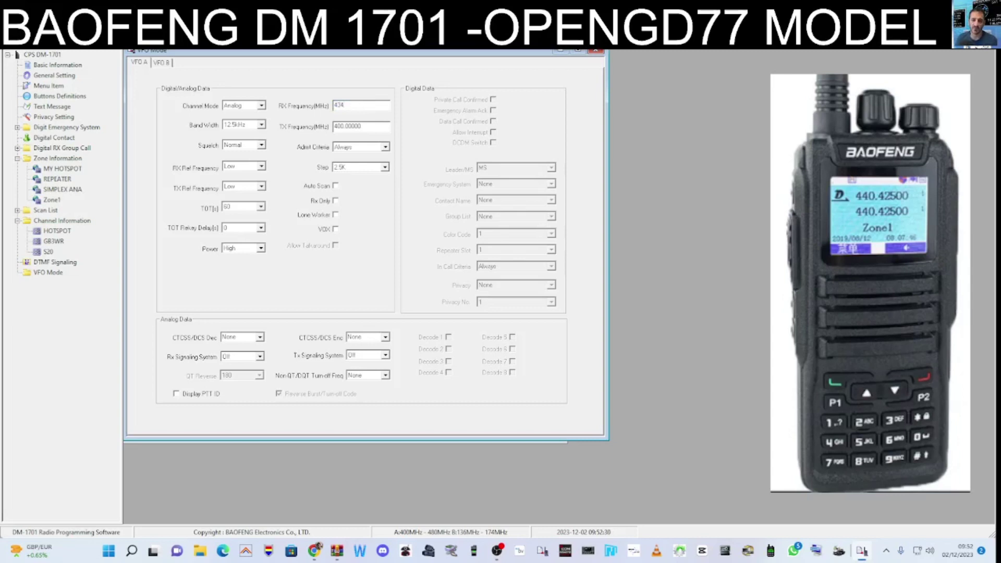
pyautogui.write('.55')
pyautogui.click(385, 338)
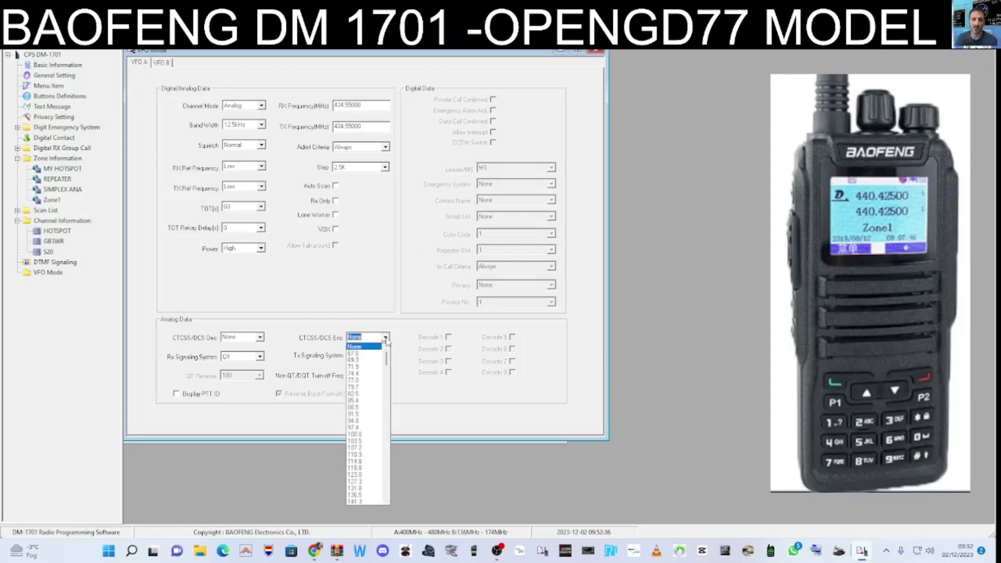
pyautogui.click(379, 382)
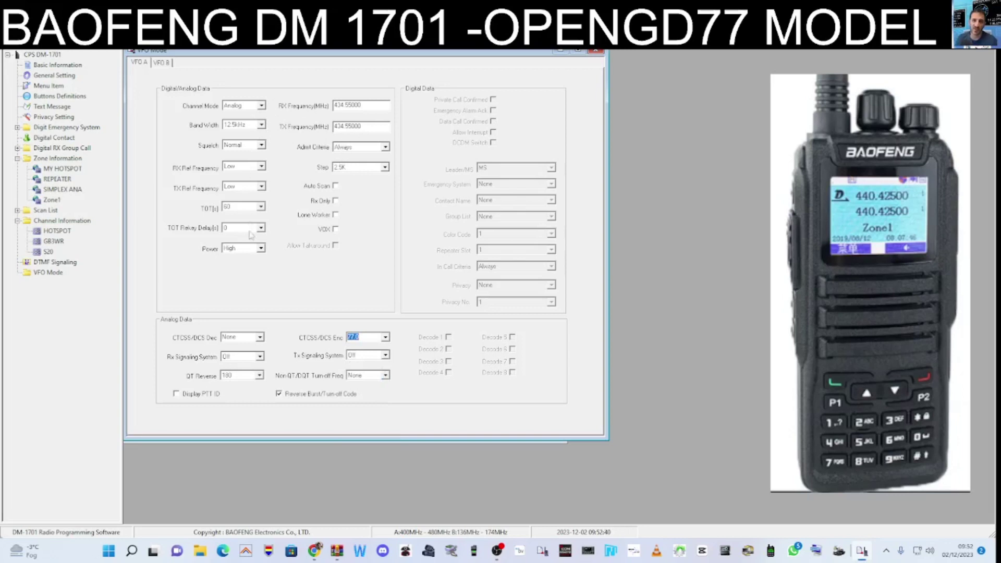
# Set VFO A's transmit timeout to 405 seconds and open the S20 channel settings
pyautogui.click(261, 249)
pyautogui.click(251, 259)
pyautogui.click(261, 207)
pyautogui.scroll(-5, 245, 239)
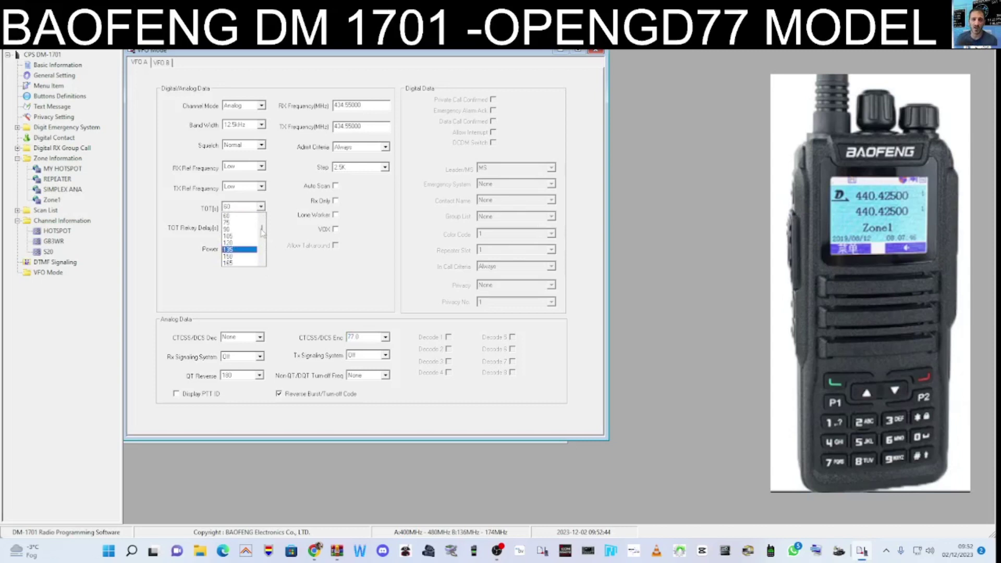
pyautogui.click(240, 262)
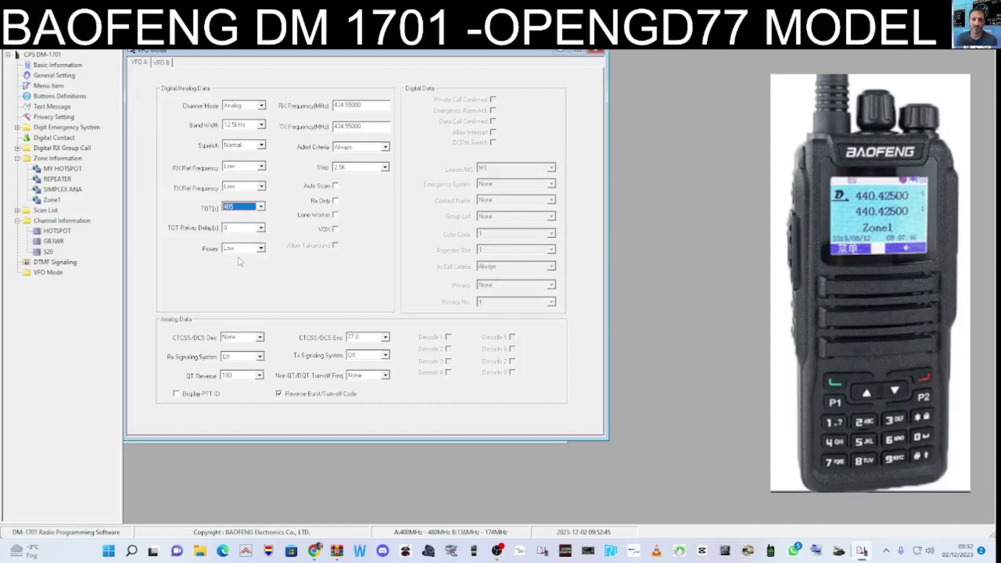
pyautogui.doubleClick(48, 252)
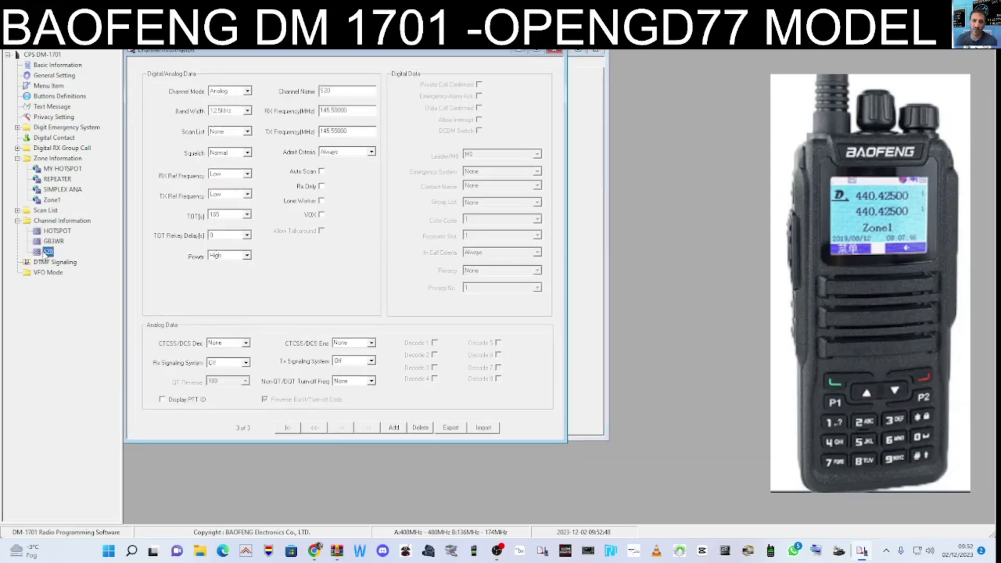
# Add Channel1 under Channel Information, then go back to the VFO Mode page
pyautogui.rightClick(46, 254)
pyautogui.click(59, 266)
pyautogui.doubleClick(25, 223)
pyautogui.doubleClick(25, 225)
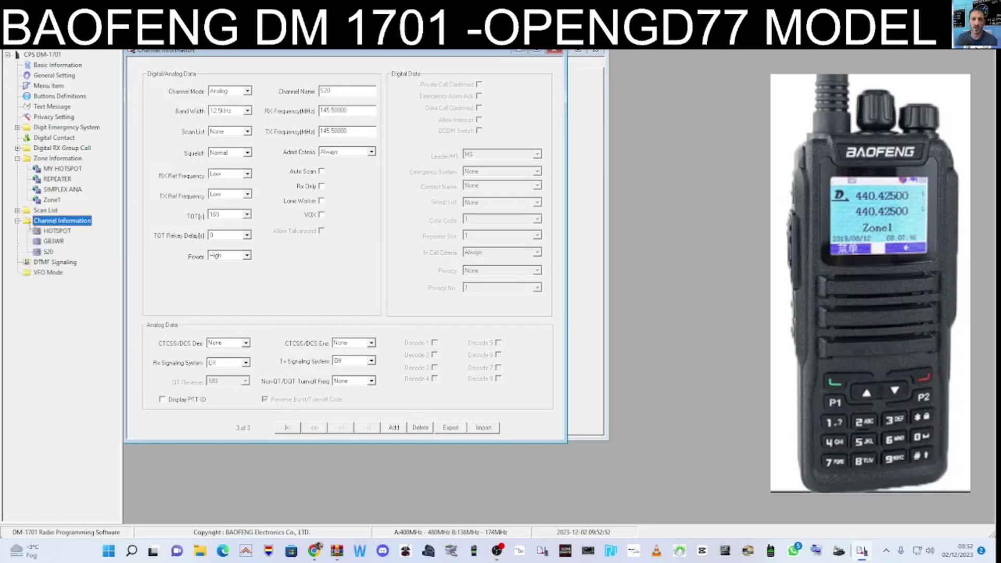
pyautogui.rightClick(36, 225)
pyautogui.click(48, 230)
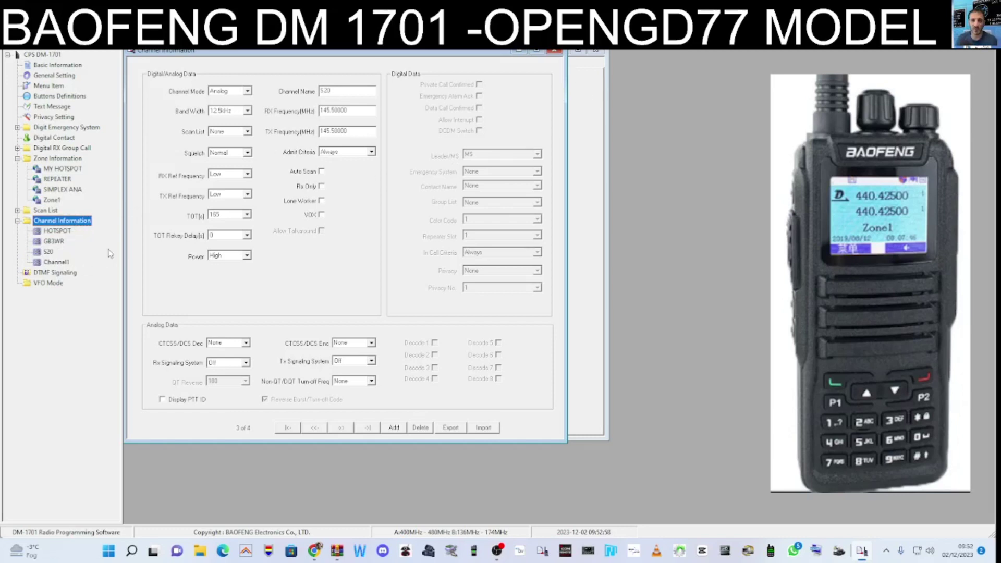
pyautogui.click(46, 283)
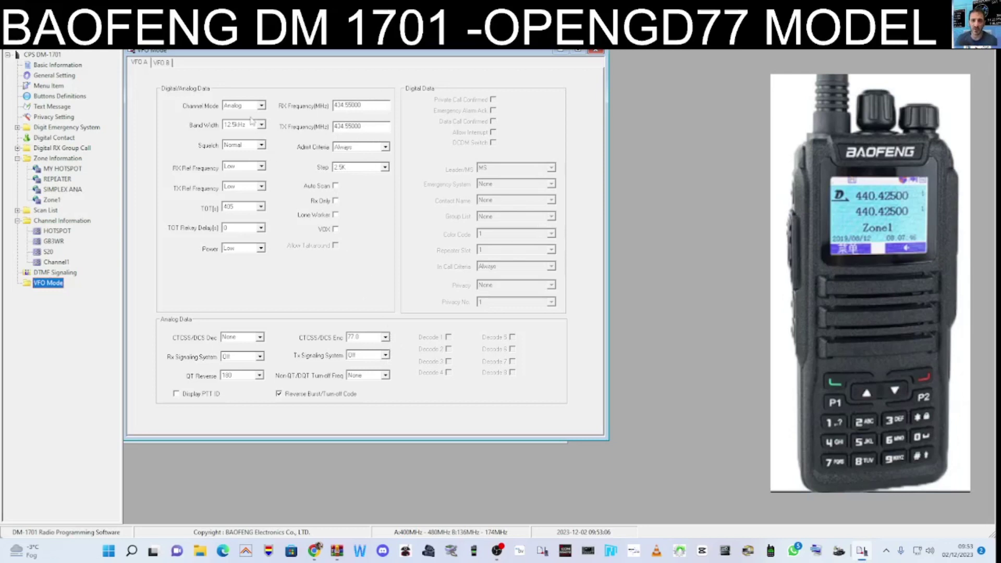
# Make VFO B digital with 431.55000 MHz receive and transmit frequencies
pyautogui.click(160, 63)
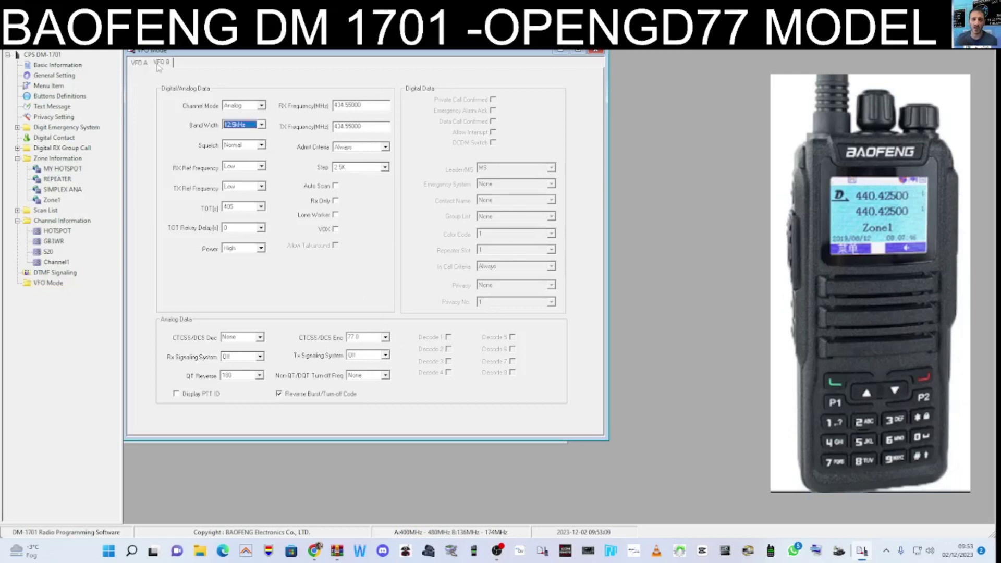
pyautogui.click(255, 106)
pyautogui.click(239, 123)
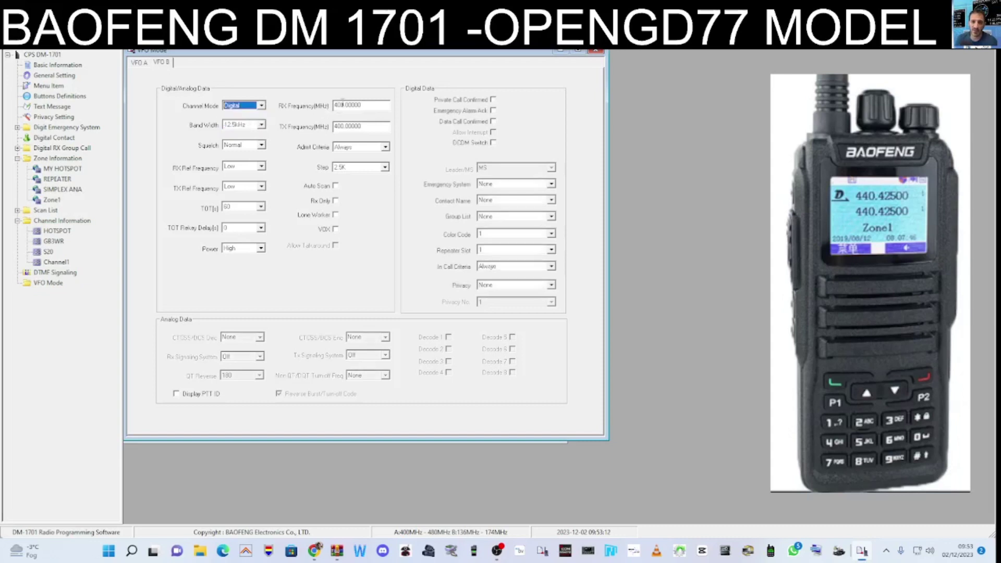
pyautogui.click(344, 104)
pyautogui.doubleClick(343, 104)
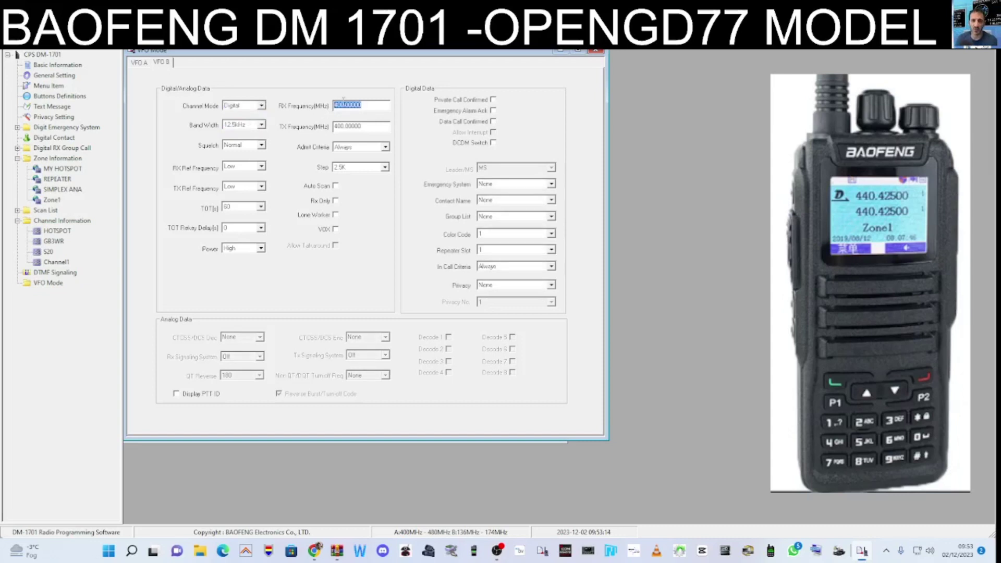
pyautogui.write('431.550')
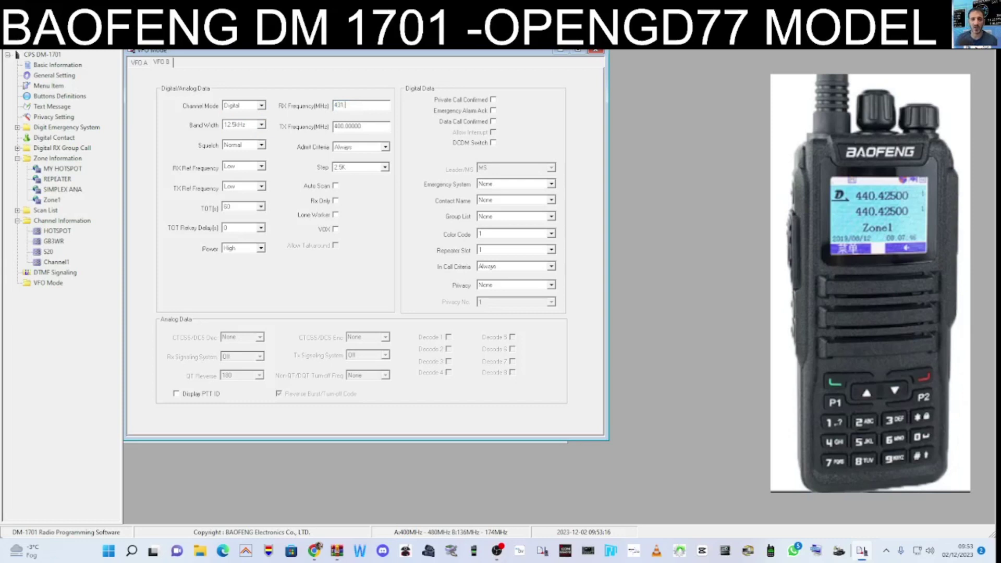
pyautogui.click(355, 126)
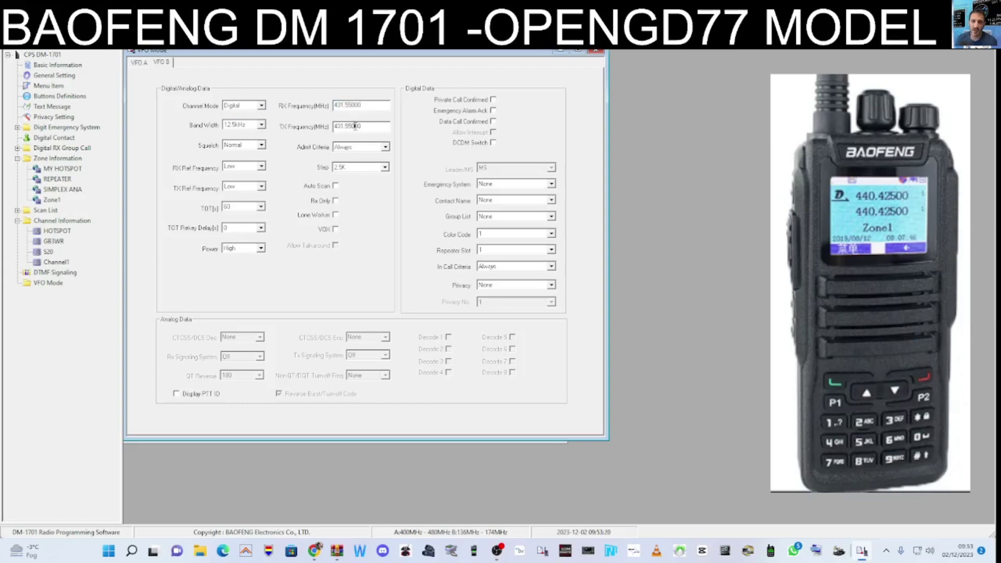
pyautogui.doubleClick(355, 126)
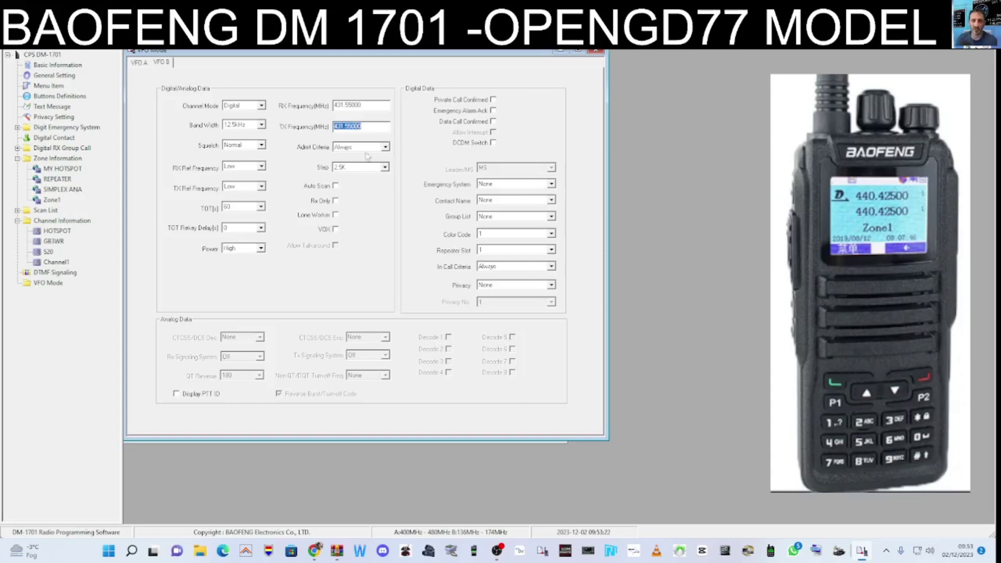
pyautogui.click(368, 126)
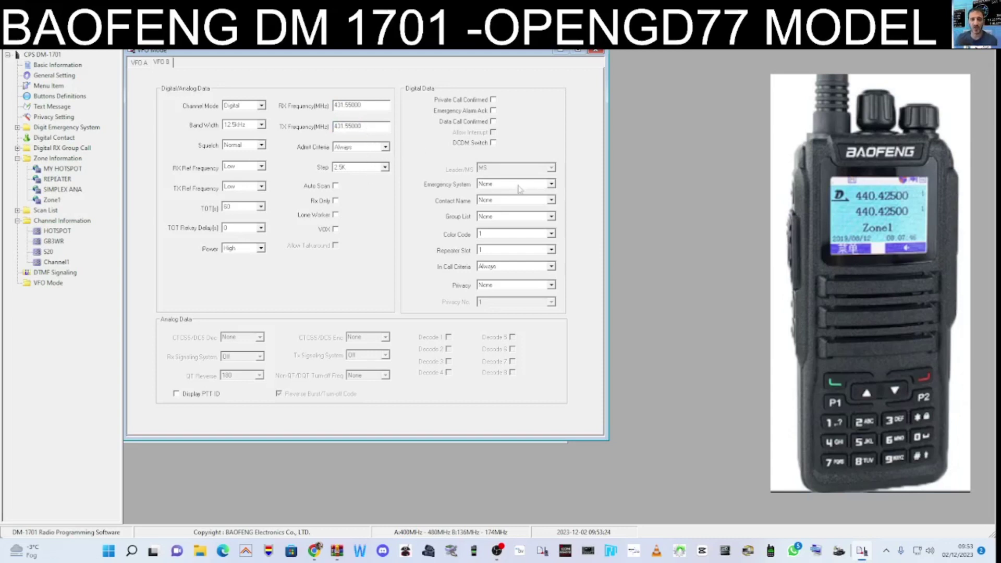
# Give VFO B contact WW and repeater slot 2, then return to VFO A
pyautogui.click(554, 203)
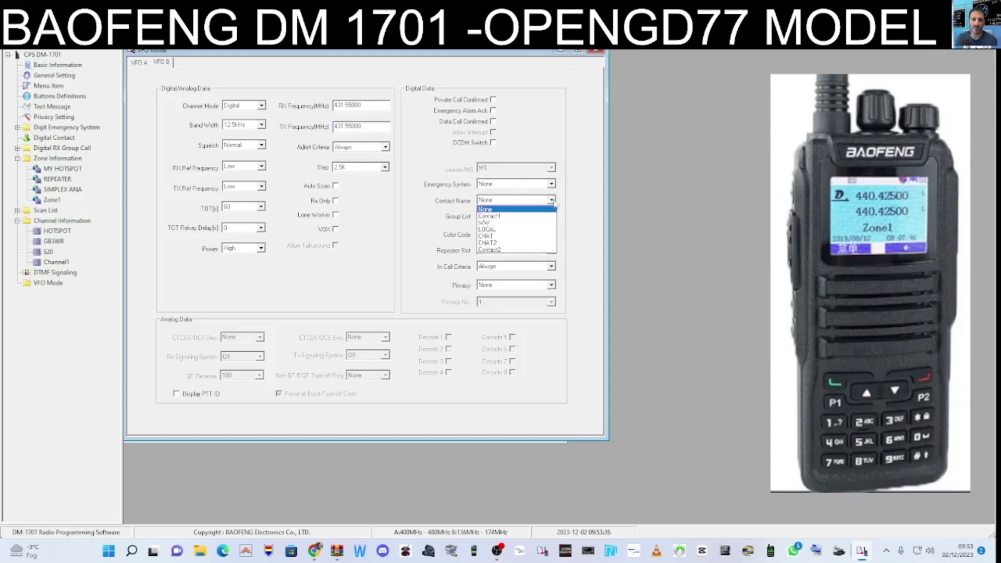
pyautogui.click(506, 225)
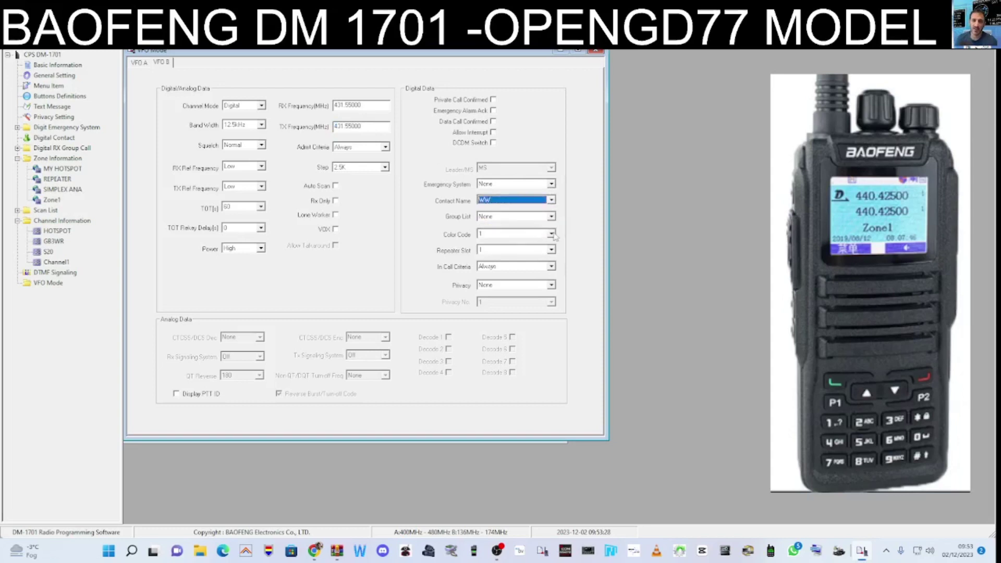
pyautogui.click(555, 250)
pyautogui.click(542, 266)
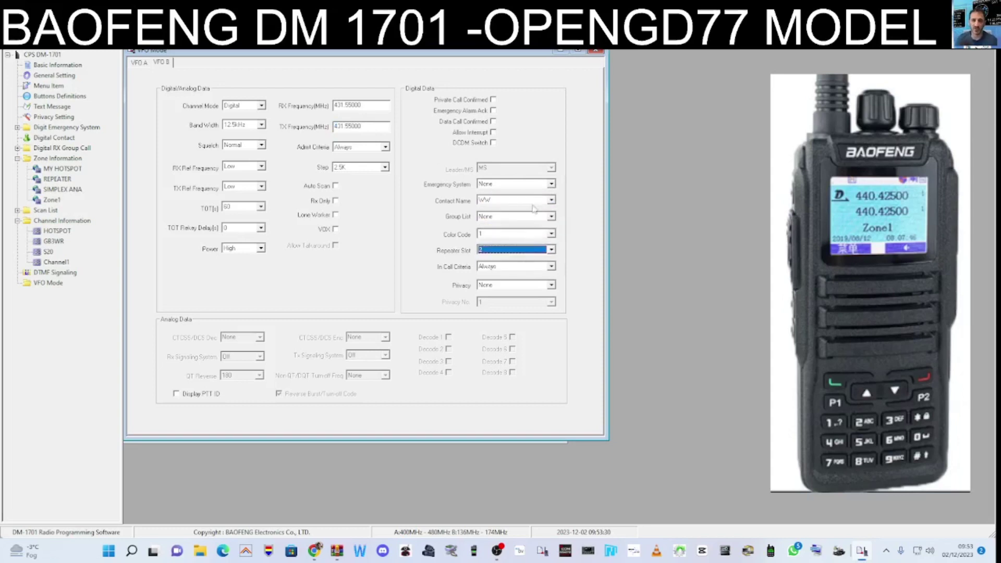
pyautogui.click(551, 203)
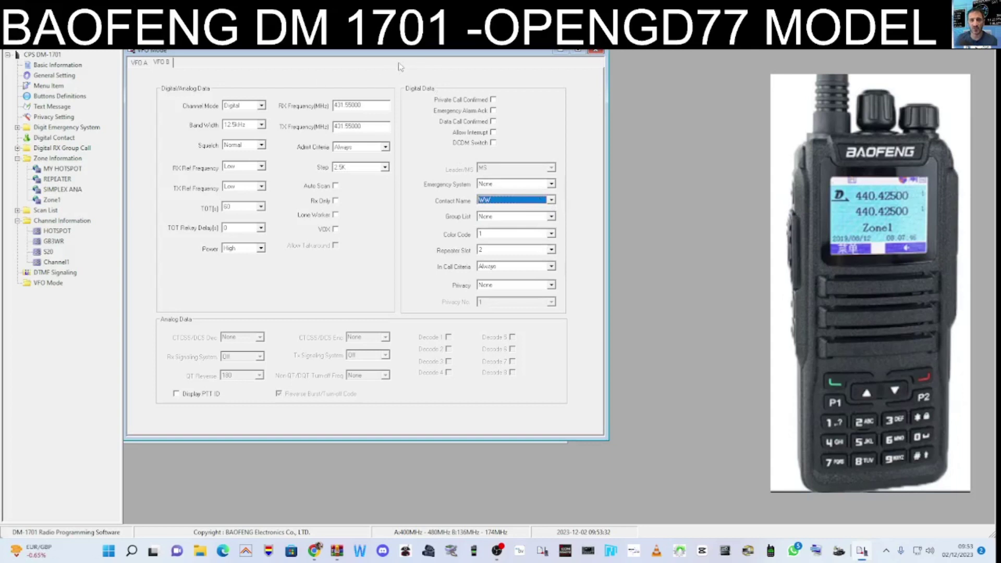
pyautogui.click(140, 63)
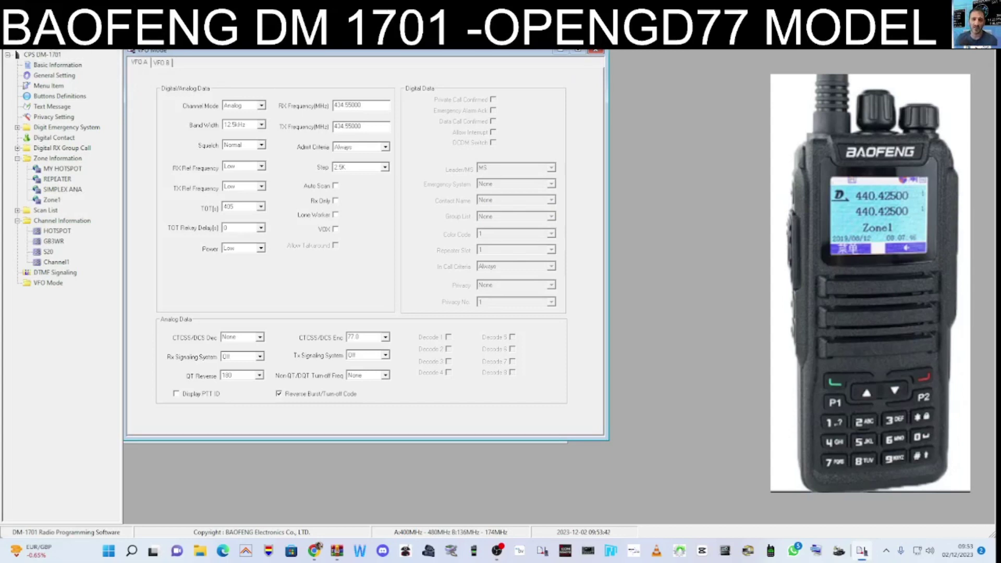
# Browse the View menu's window and settings-page options
pyautogui.hotkey('alt', 'v')
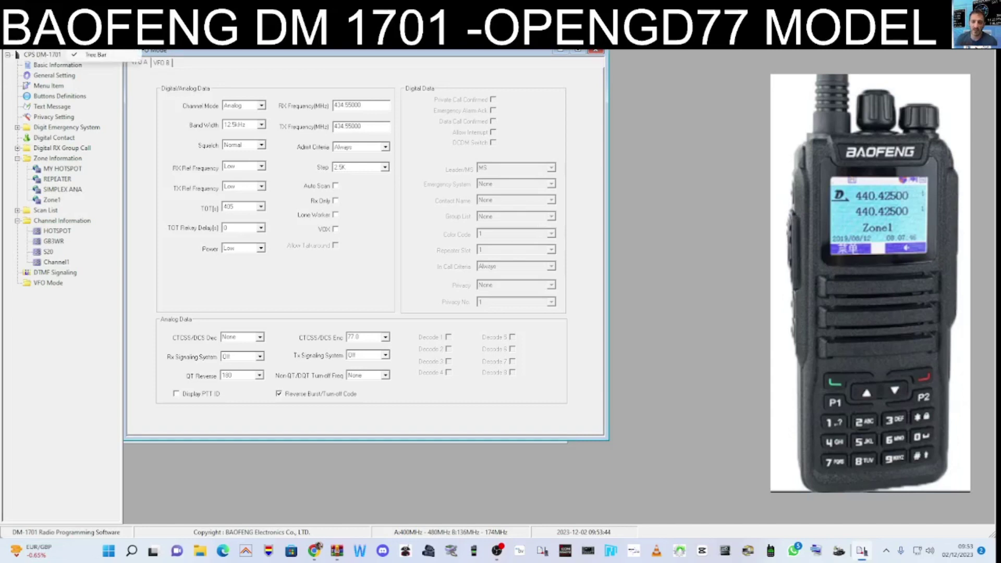
pyautogui.press('Right')
pyautogui.press('Right')
pyautogui.press('Right')
pyautogui.press('Right')
pyautogui.press('Down')
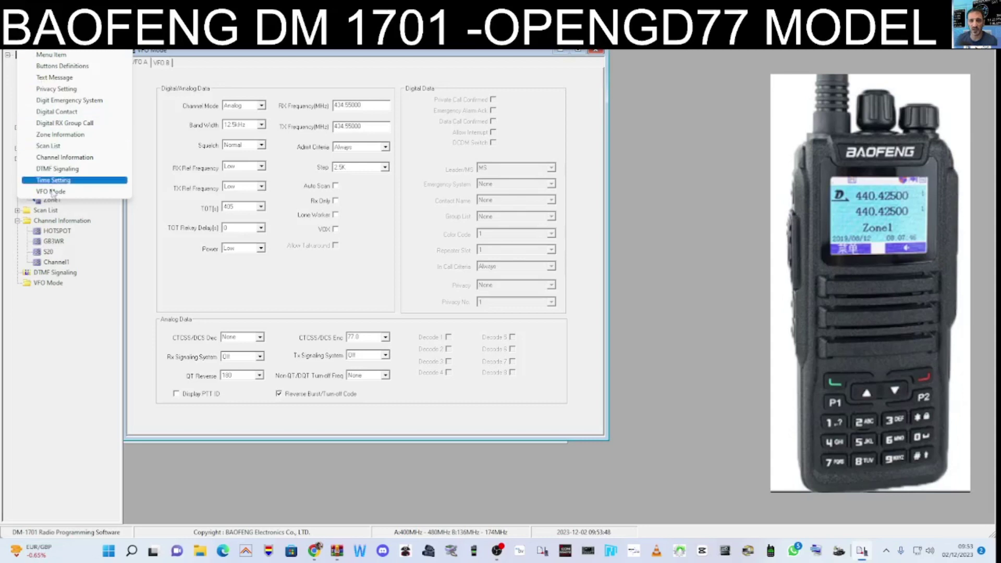
pyautogui.press('Down')
pyautogui.press('Right')
pyautogui.press('Right')
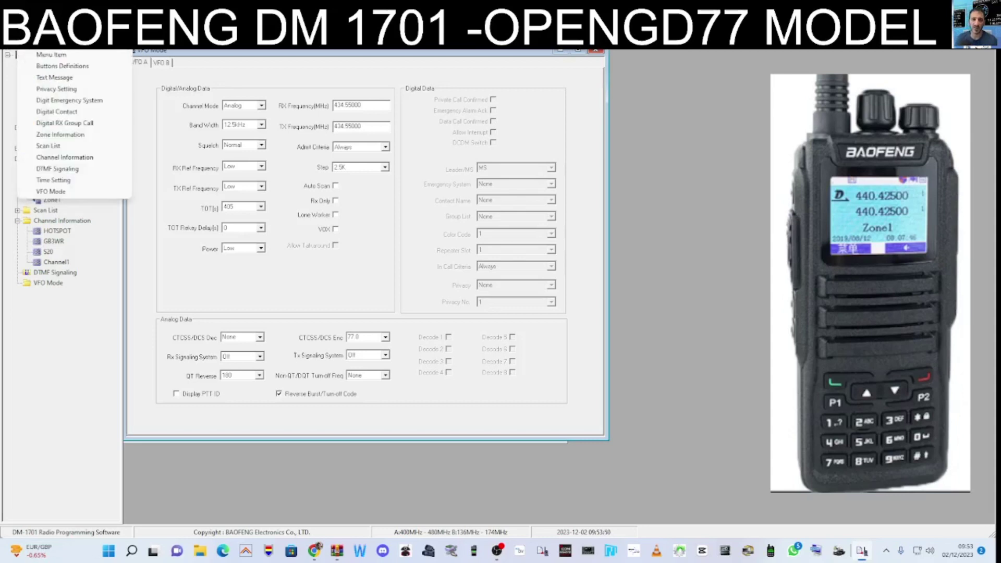
# Open DTMF Signaling, look through its encode and decode pages, and close it
pyautogui.click(58, 168)
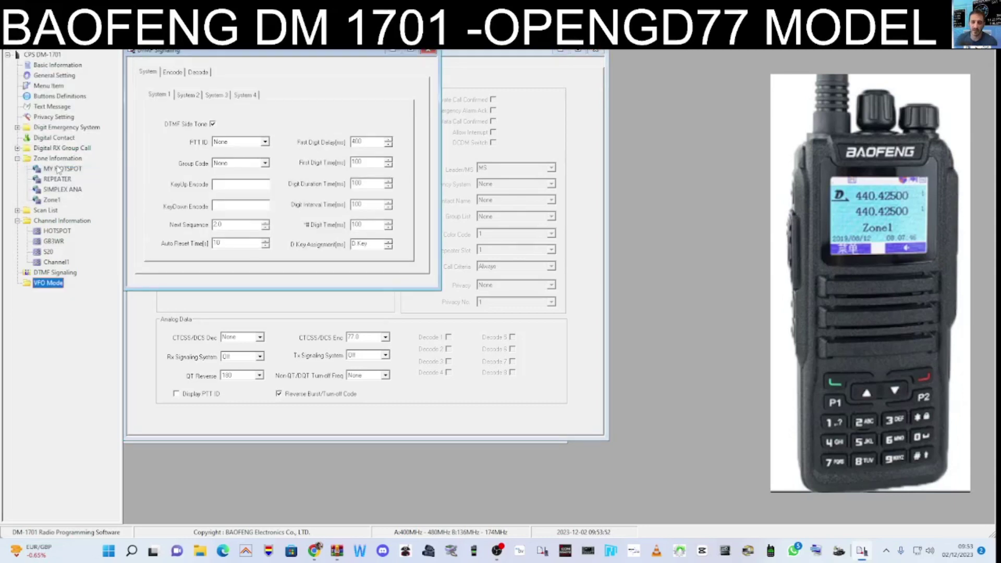
pyautogui.click(175, 73)
pyautogui.click(191, 72)
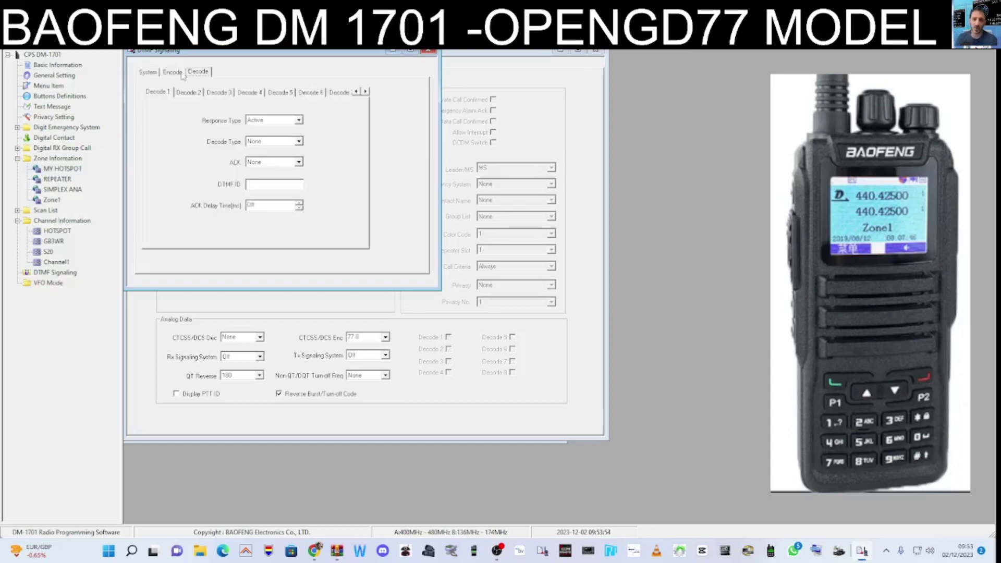
pyautogui.click(168, 74)
pyautogui.click(146, 74)
pyautogui.click(165, 74)
pyautogui.click(191, 74)
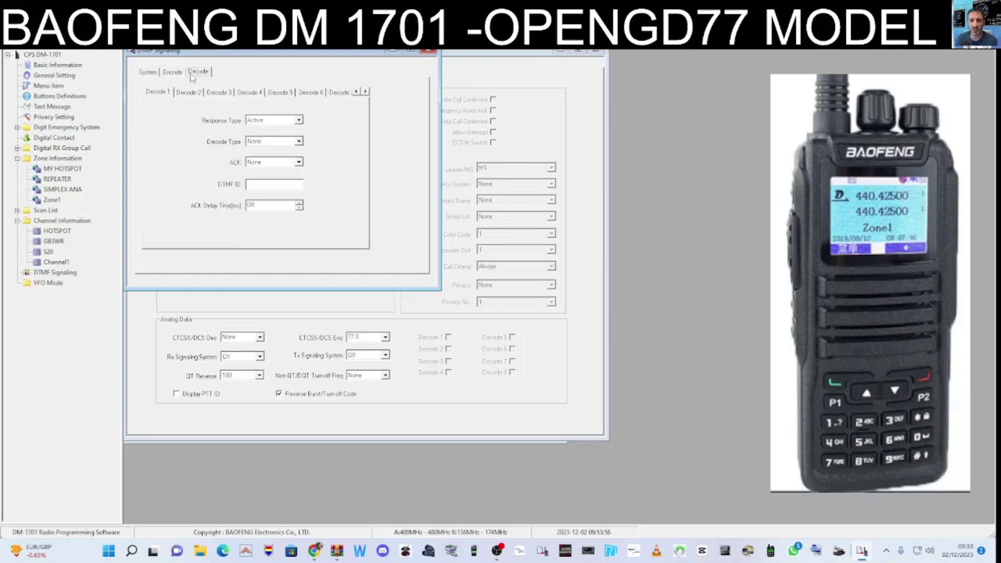
pyautogui.click(429, 51)
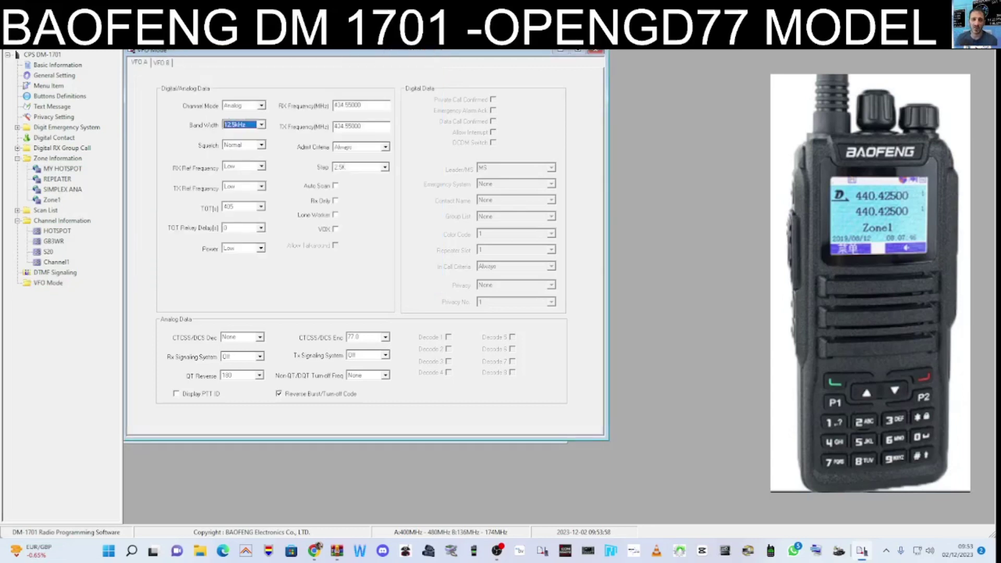
# Open the MY HOTSPOT zone page, showing HOTSPOT in Channel Member A
pyautogui.rightClick(16, 54)
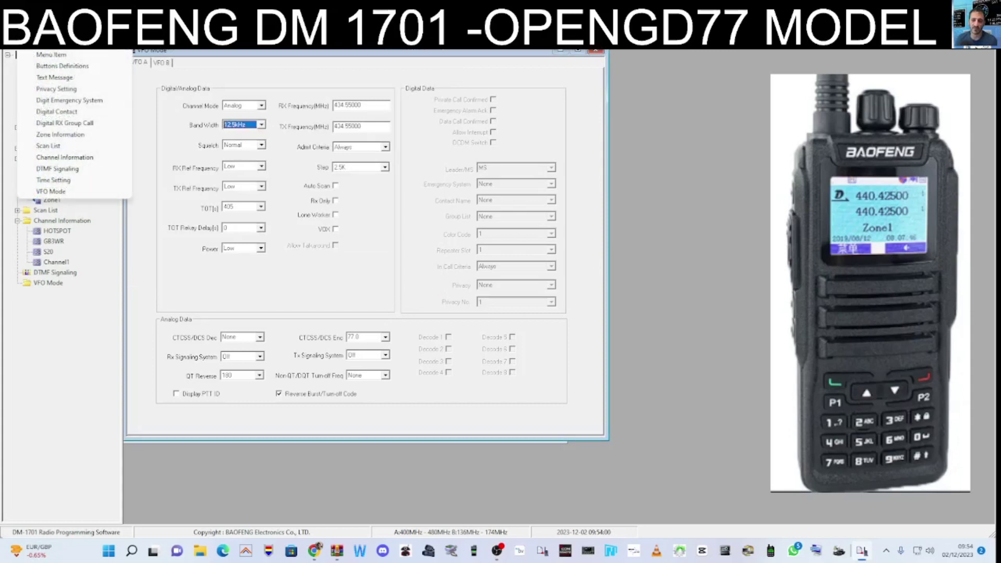
pyautogui.click(65, 146)
pyautogui.rightClick(16, 54)
pyautogui.click(57, 135)
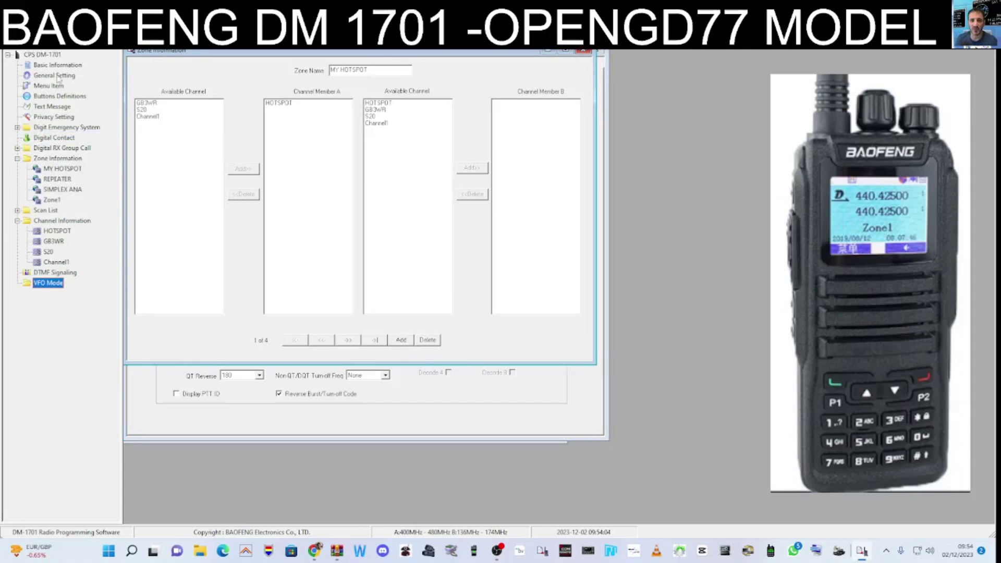
pyautogui.rightClick(16, 54)
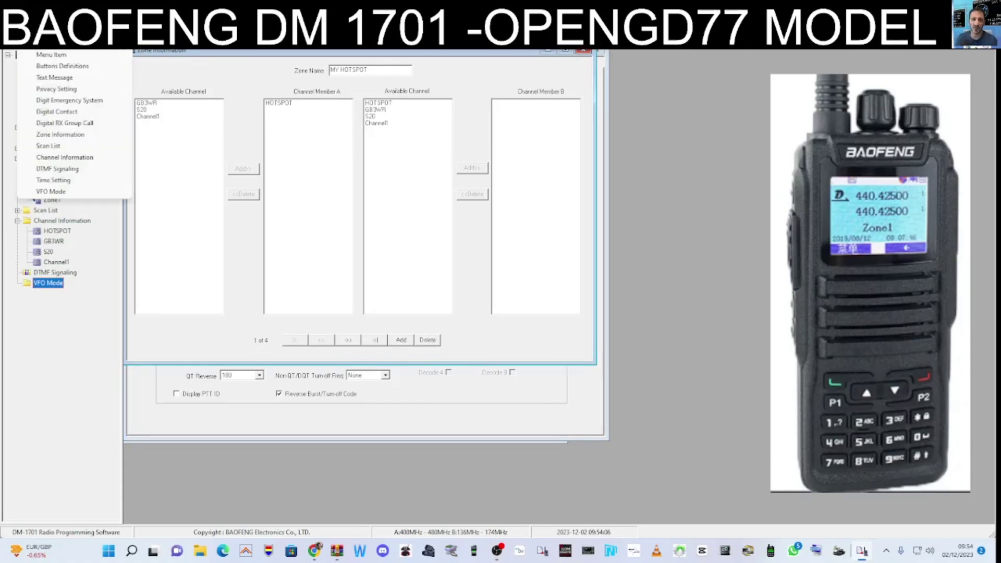
pyautogui.click(69, 283)
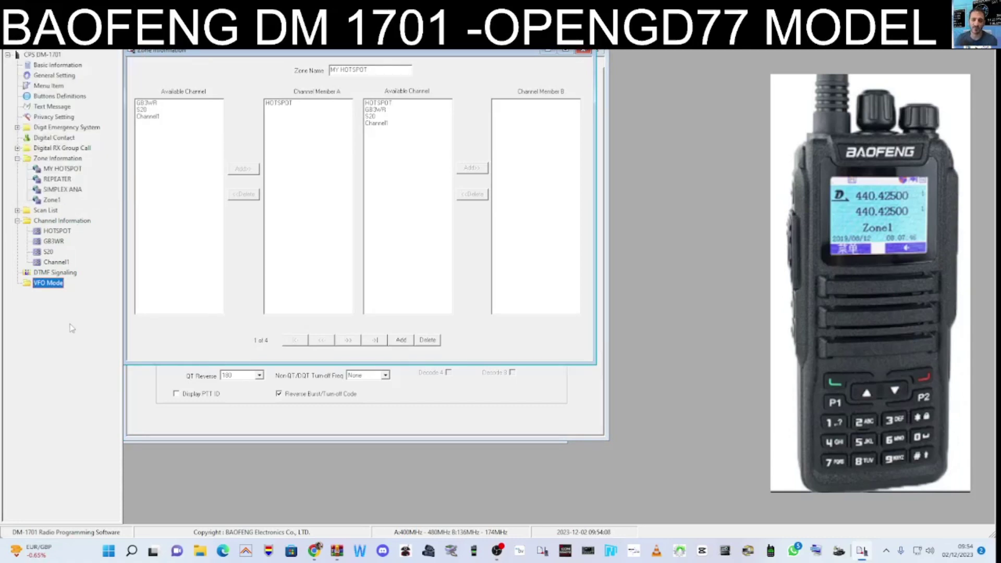